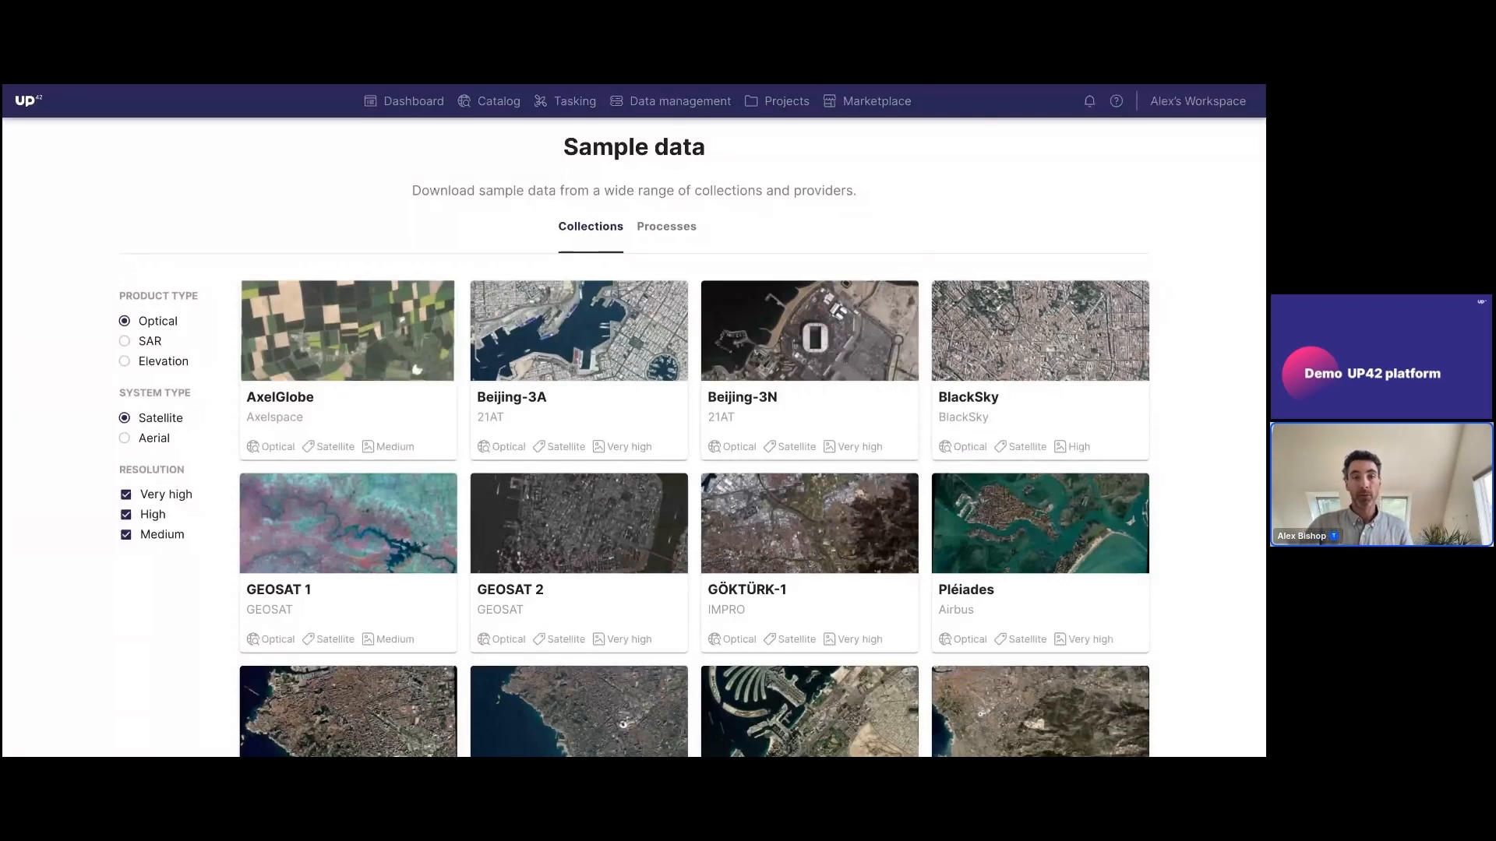
# Filter the sample data collections to aerial optical products, and switch to satellite SAR products
pyautogui.scroll(-1, 221, 249)
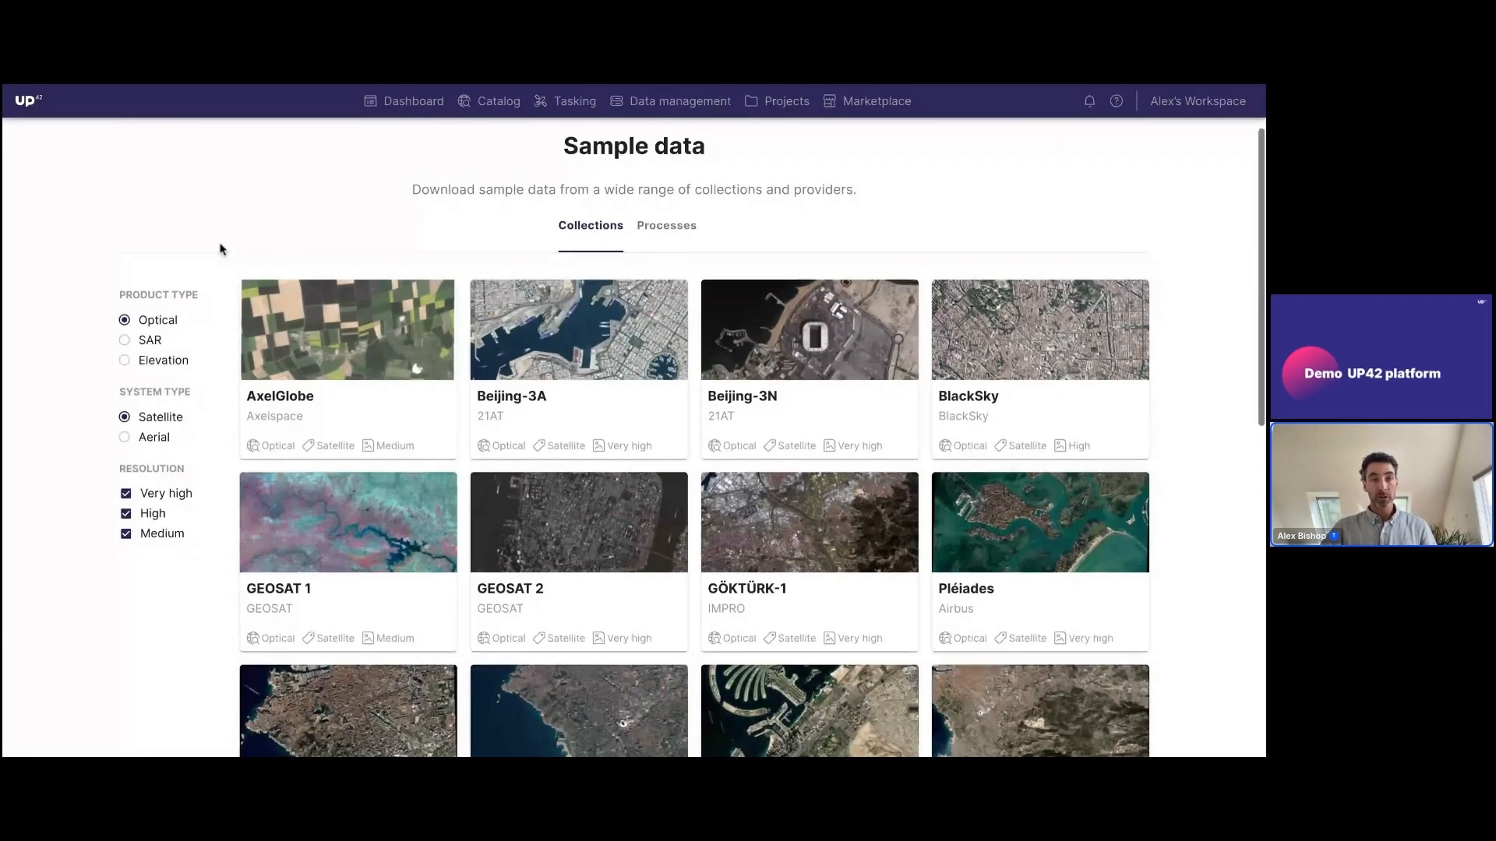
pyautogui.scroll(-1, 221, 249)
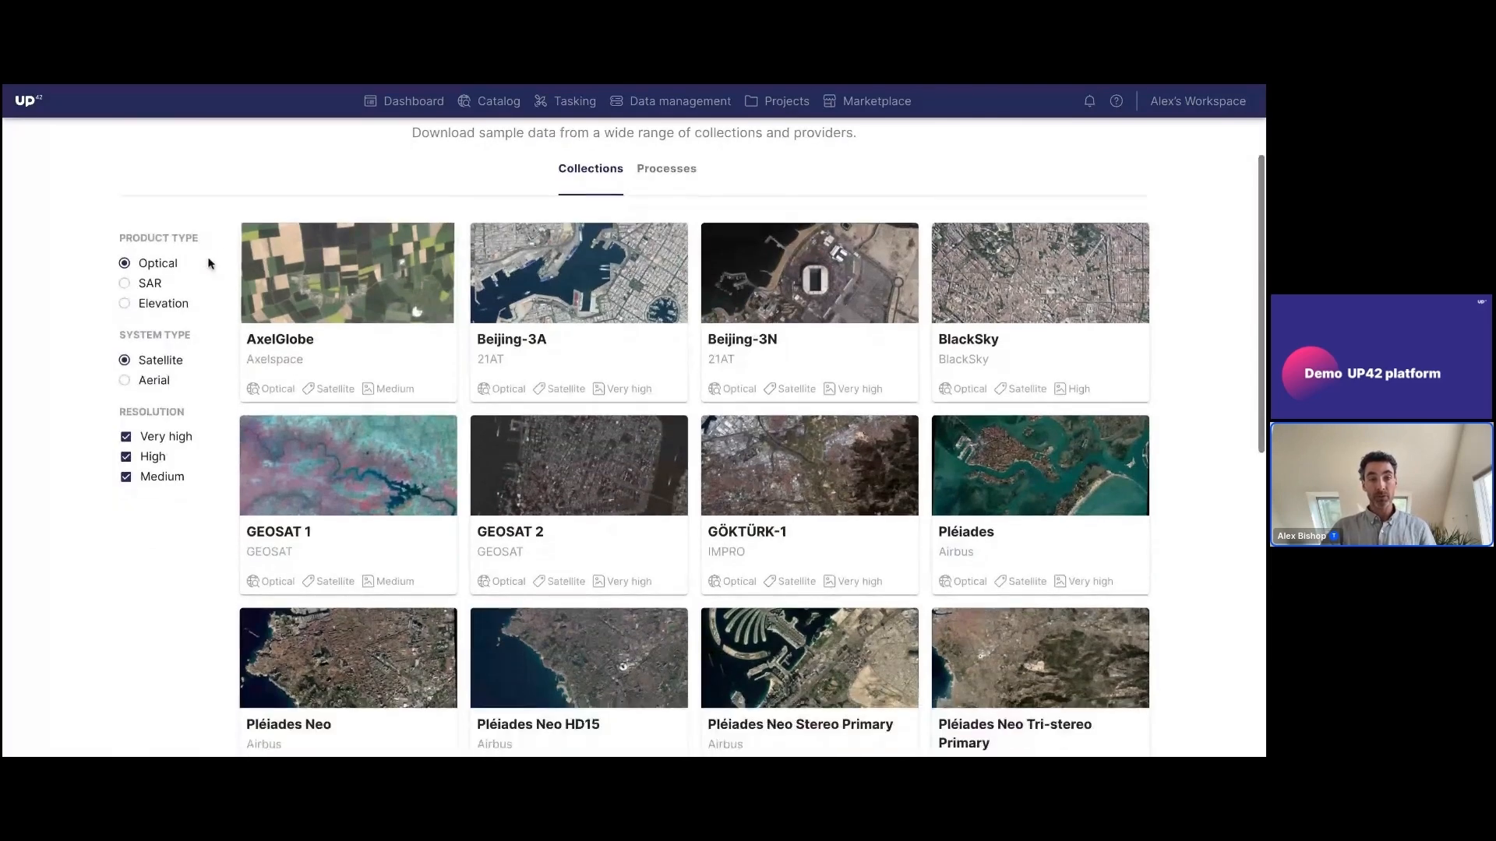
pyautogui.click(153, 381)
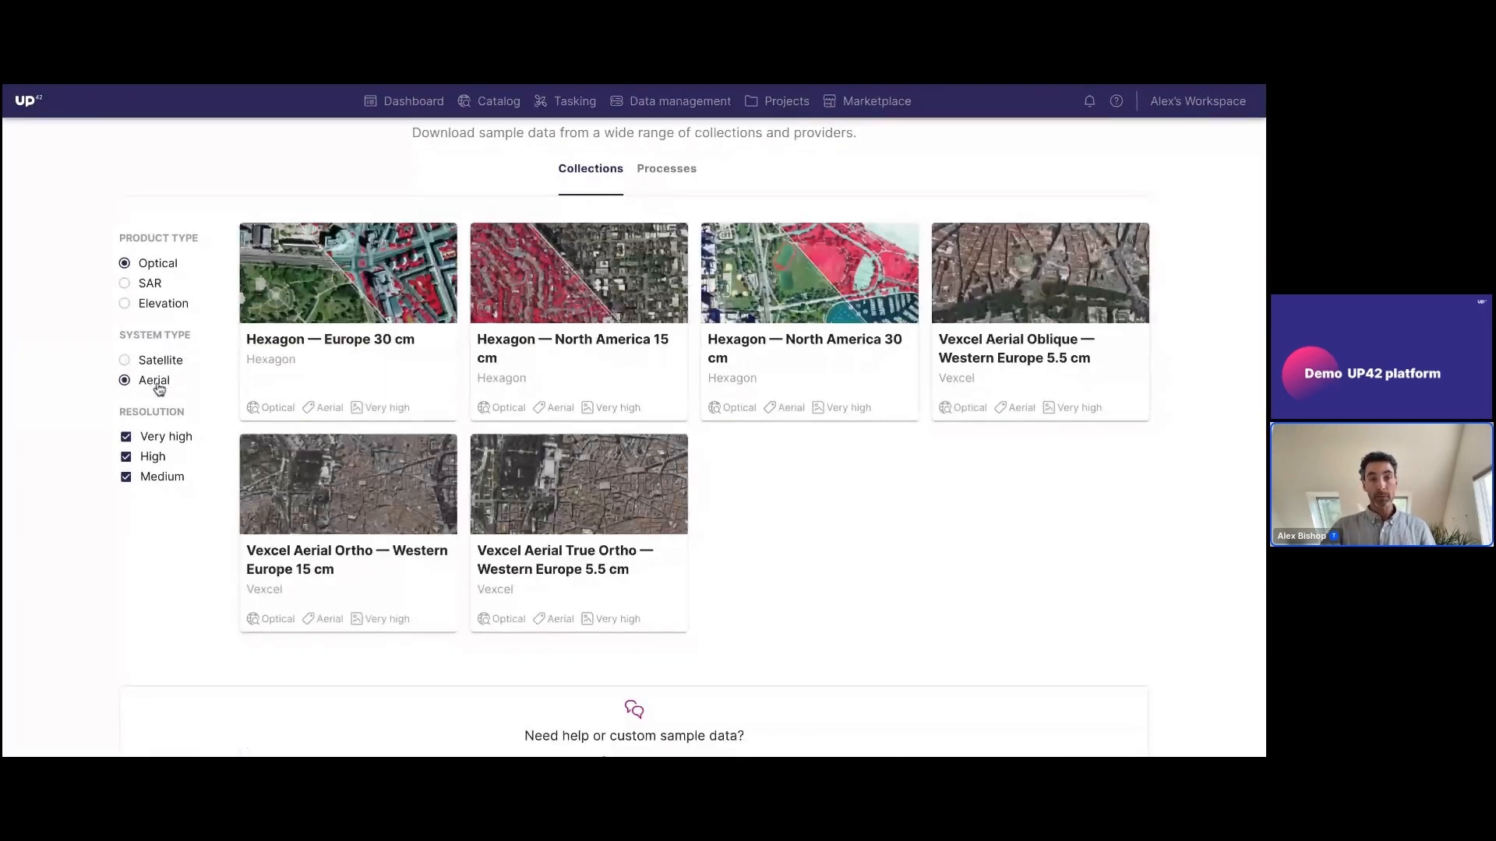
pyautogui.click(158, 362)
pyautogui.click(156, 289)
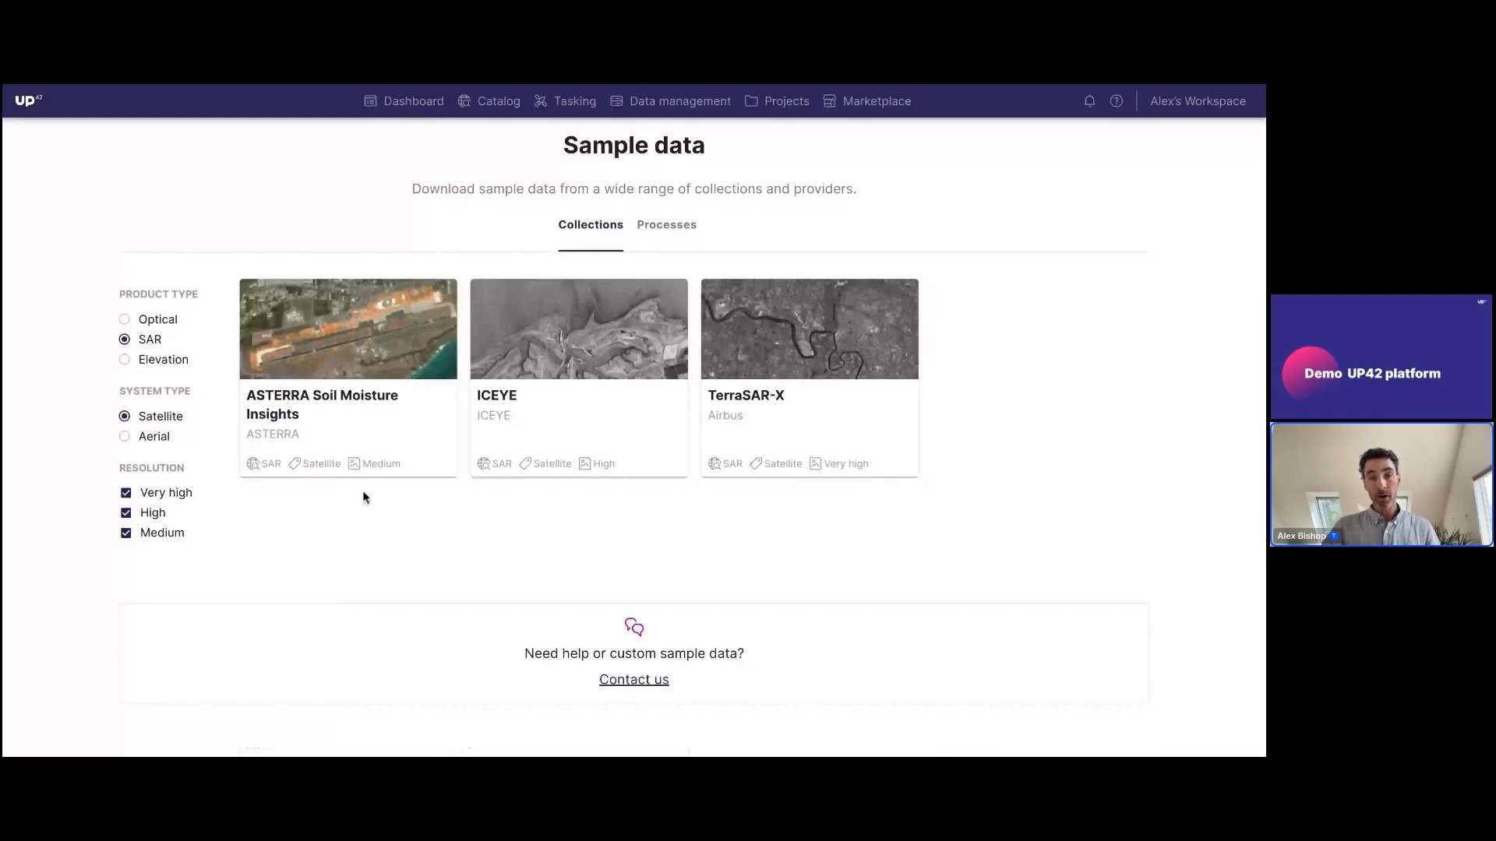
# Show the elevation sample collections for satellite systems and for aerial systems
pyautogui.click(163, 366)
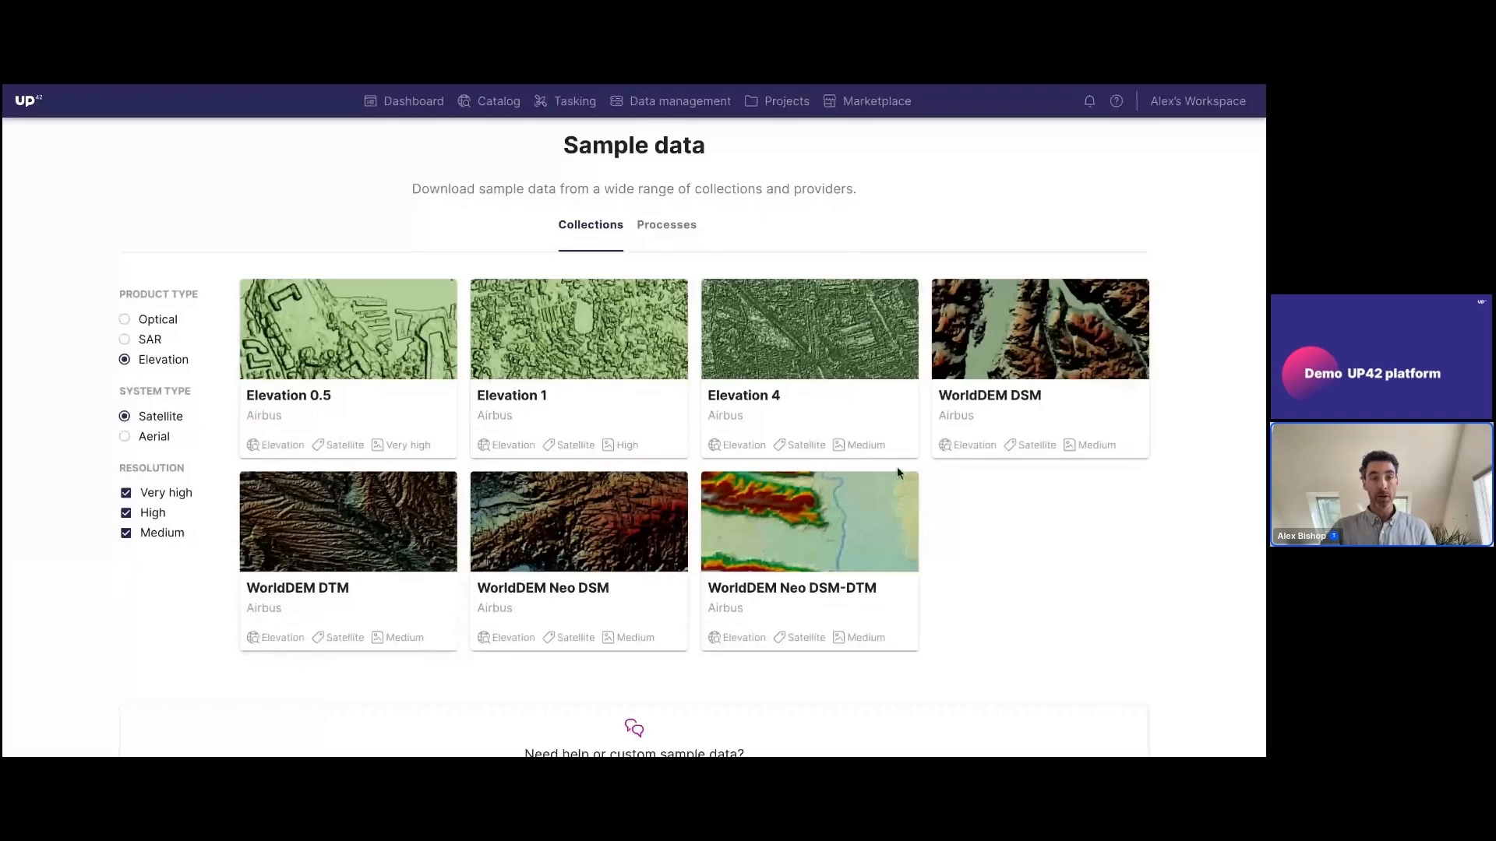
pyautogui.click(154, 436)
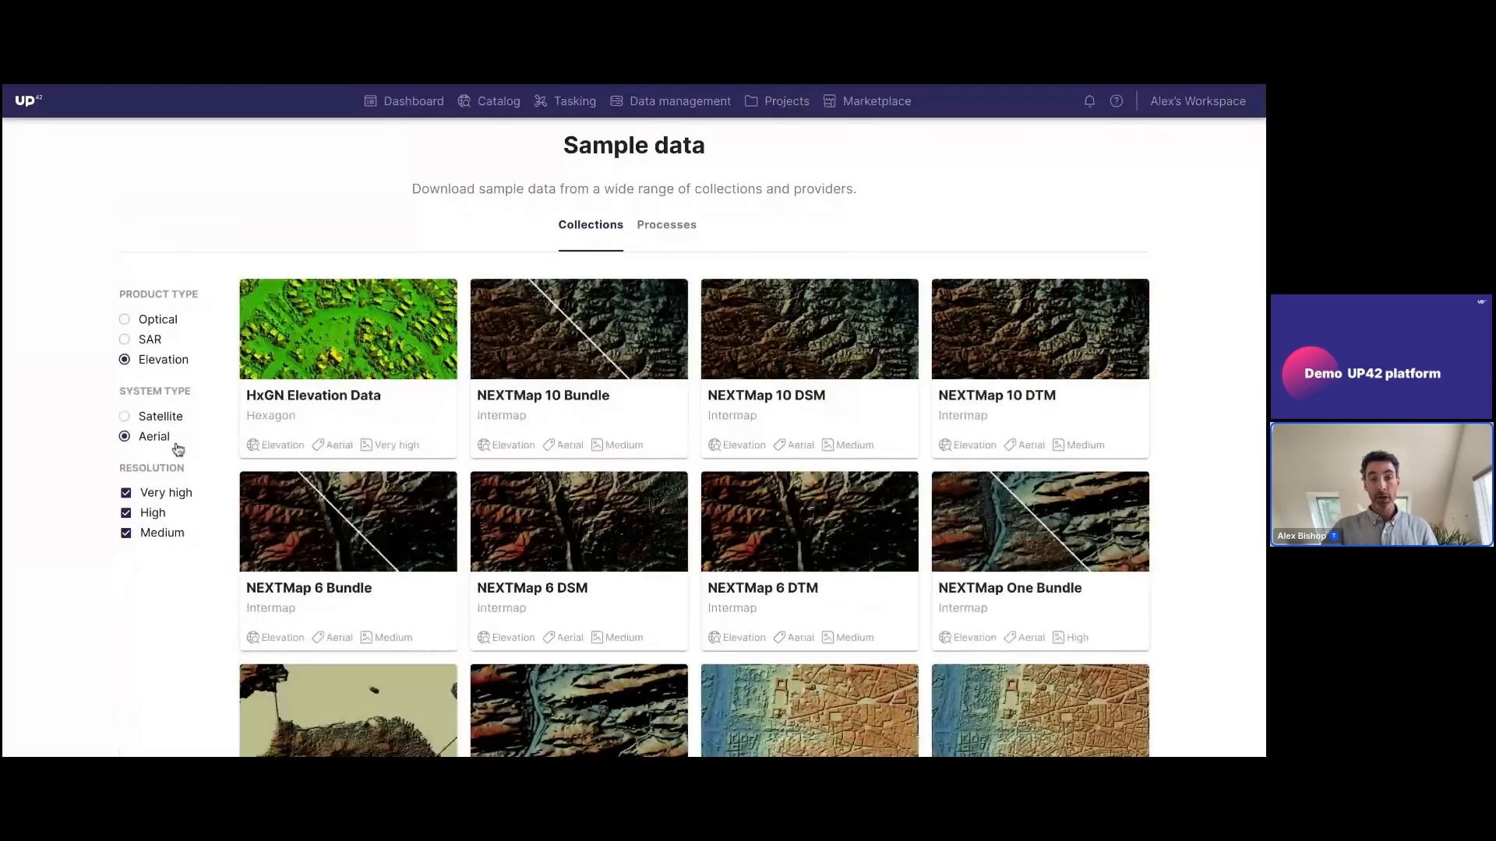
pyautogui.scroll(-2, 383, 427)
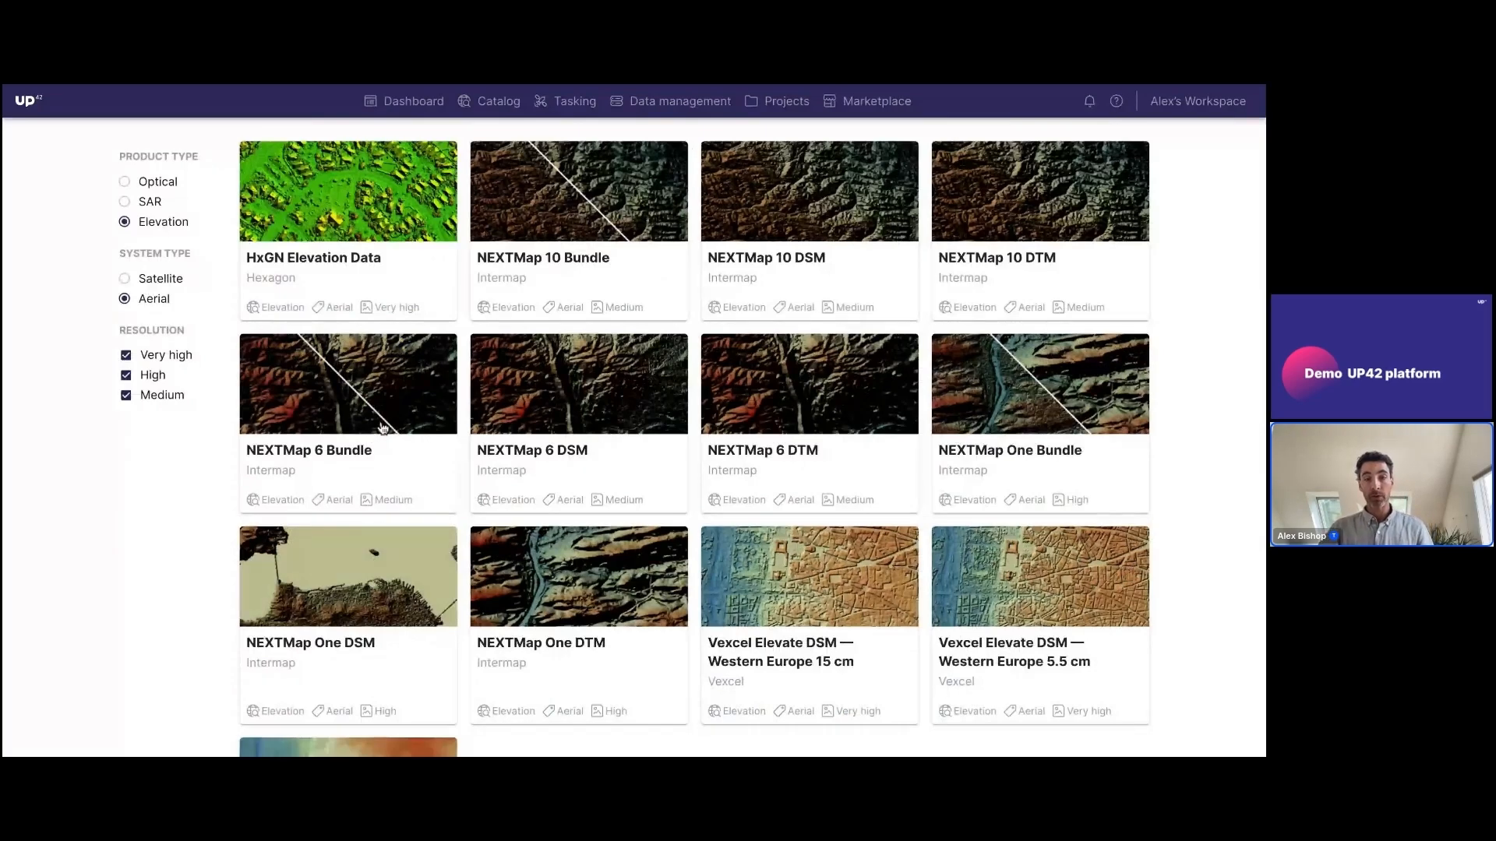
# Open the NEXTMap 6 Bundle sample download, agree to its terms and conditions, and close it without downloading
pyautogui.click(383, 427)
pyautogui.click(473, 488)
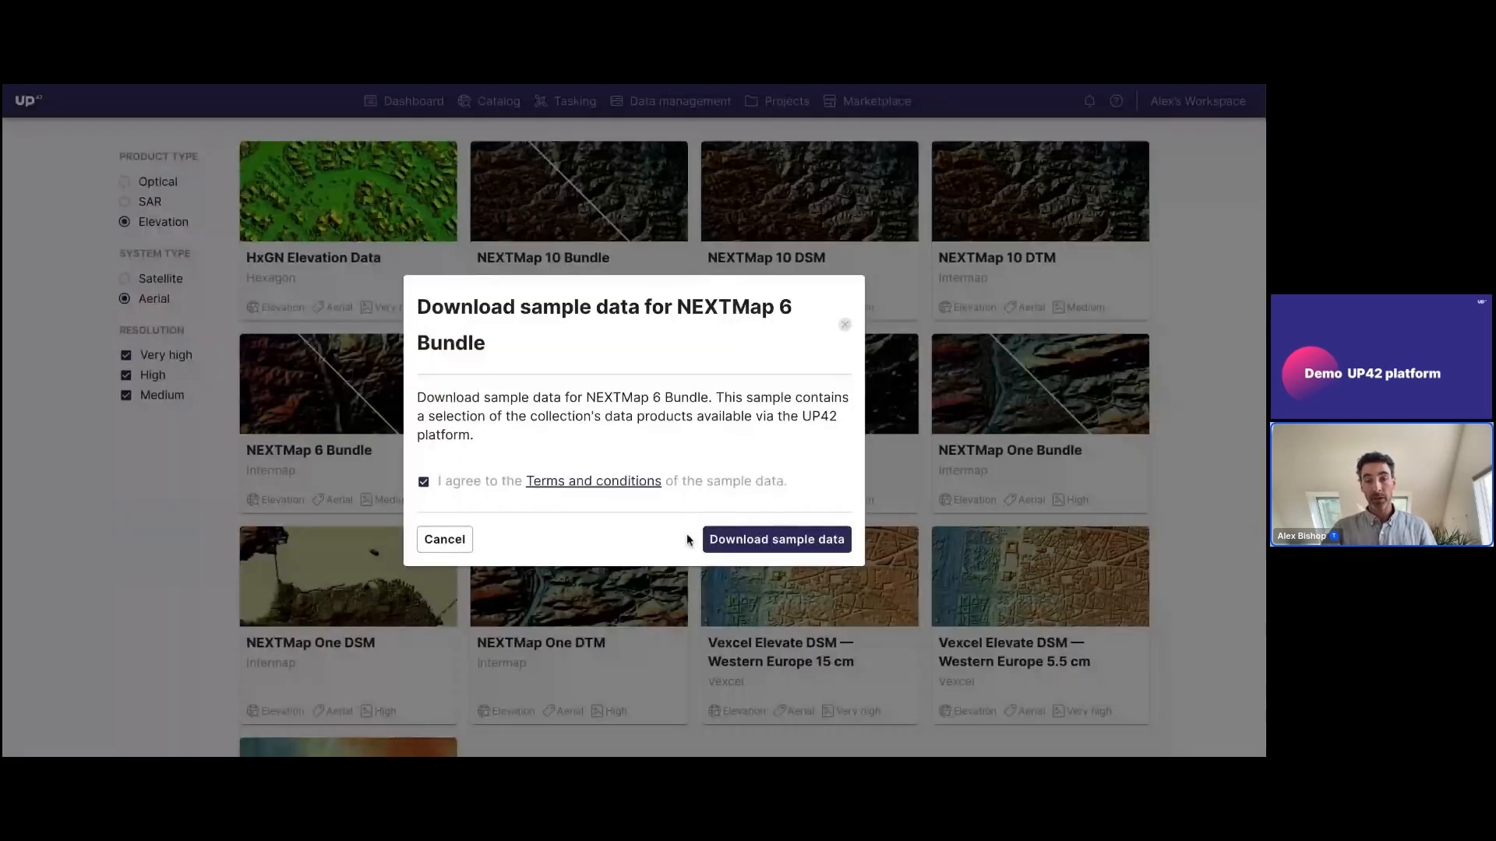
pyautogui.click(845, 325)
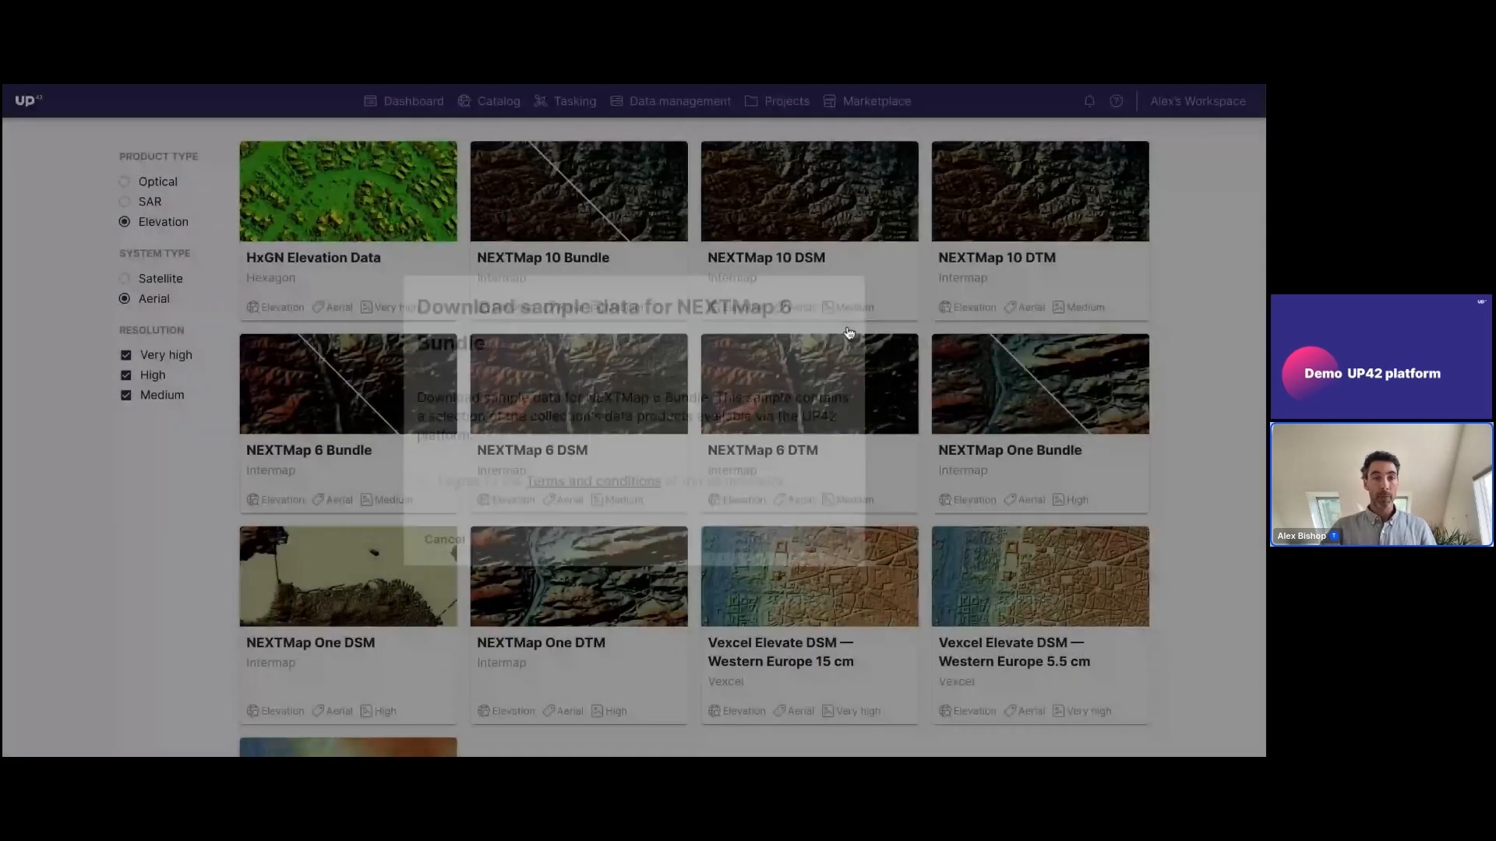
# Set the sample data filters back to optical satellite products and look over the collections
pyautogui.scroll(2, 158, 279)
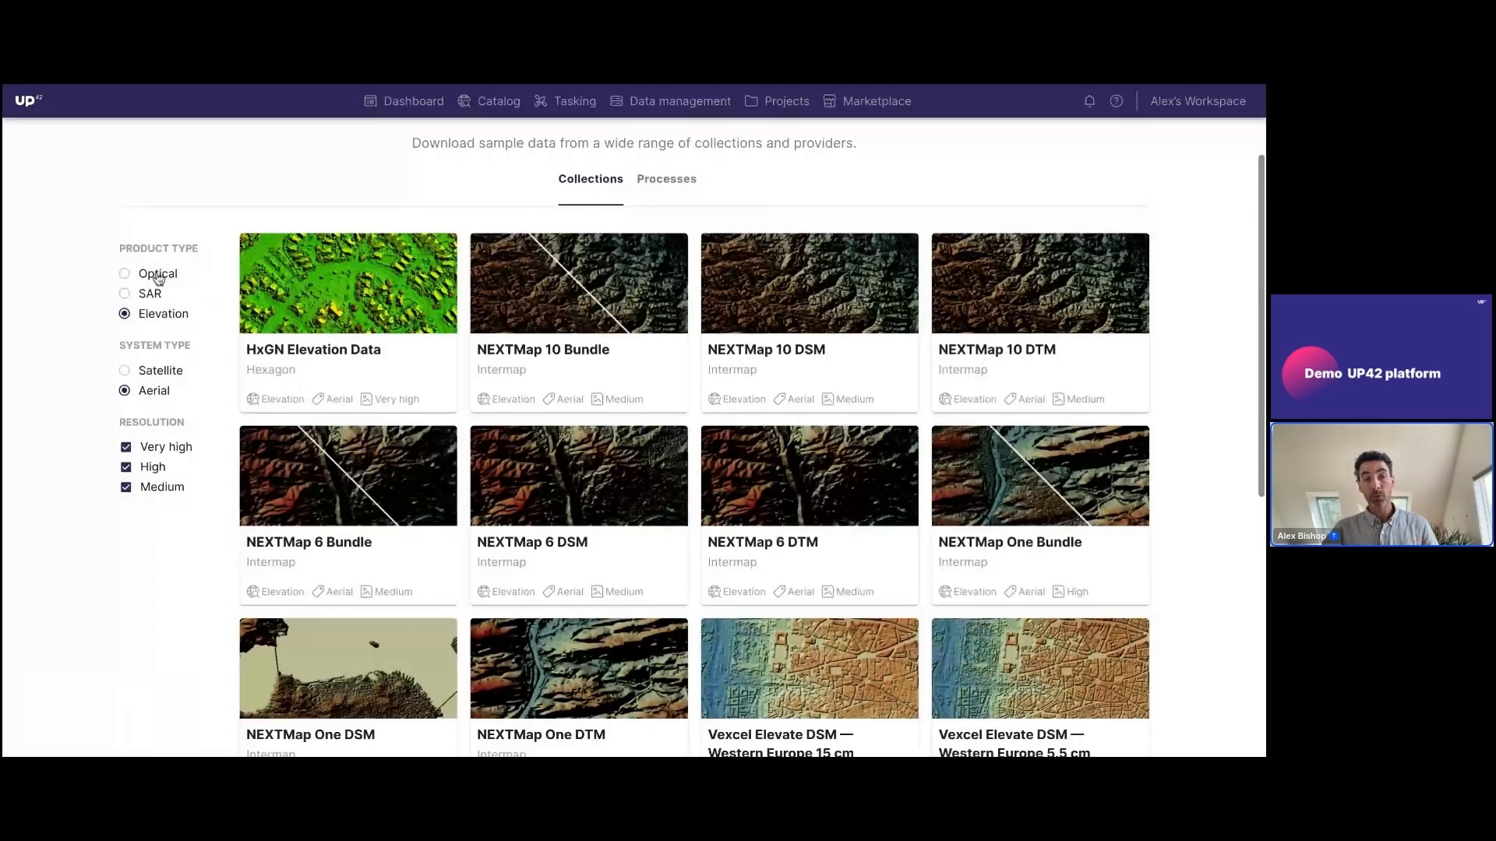
pyautogui.click(158, 277)
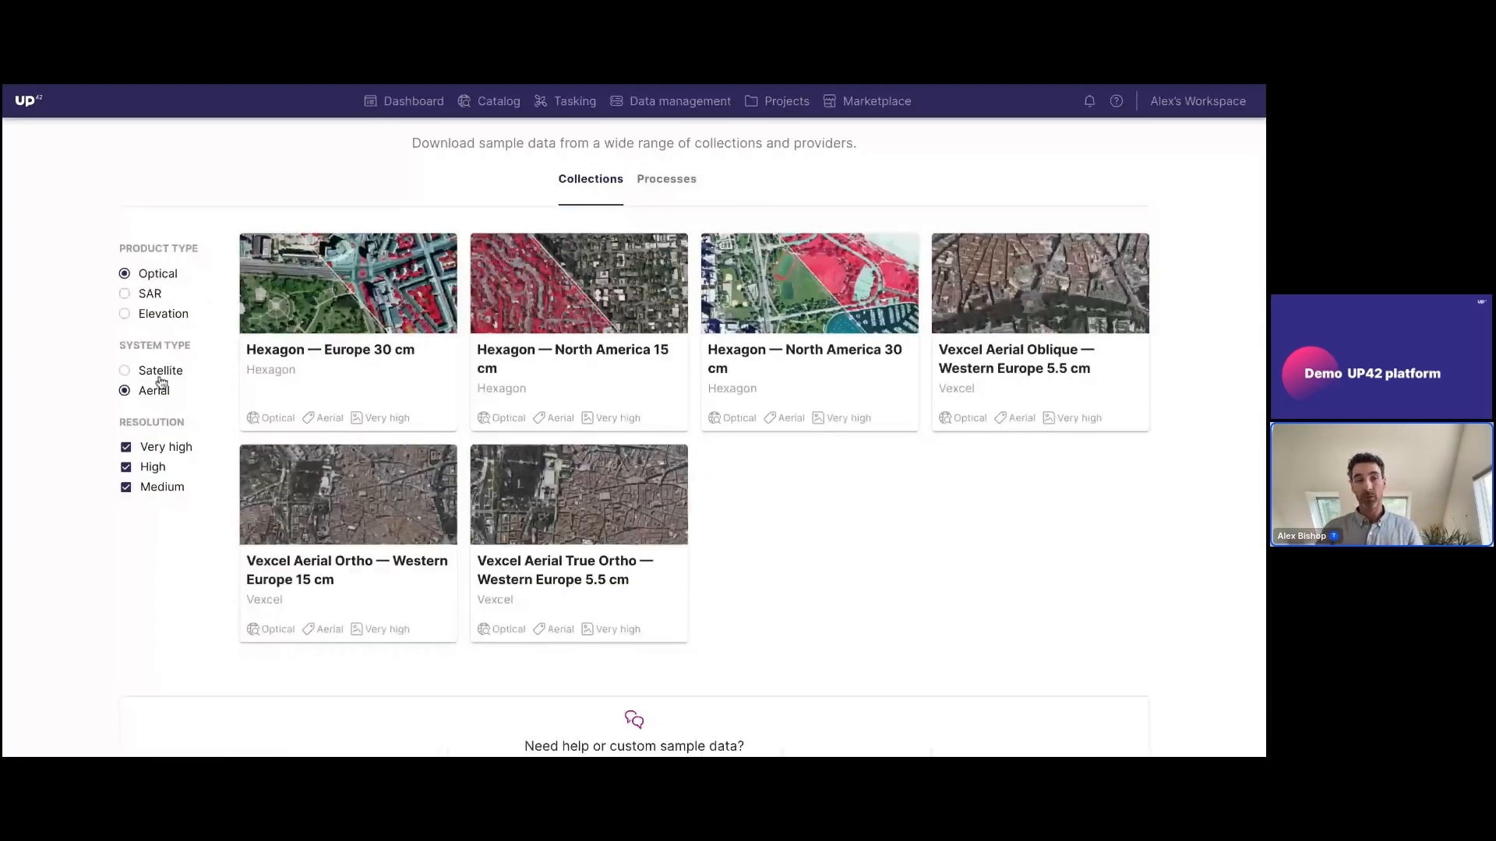
pyautogui.click(159, 373)
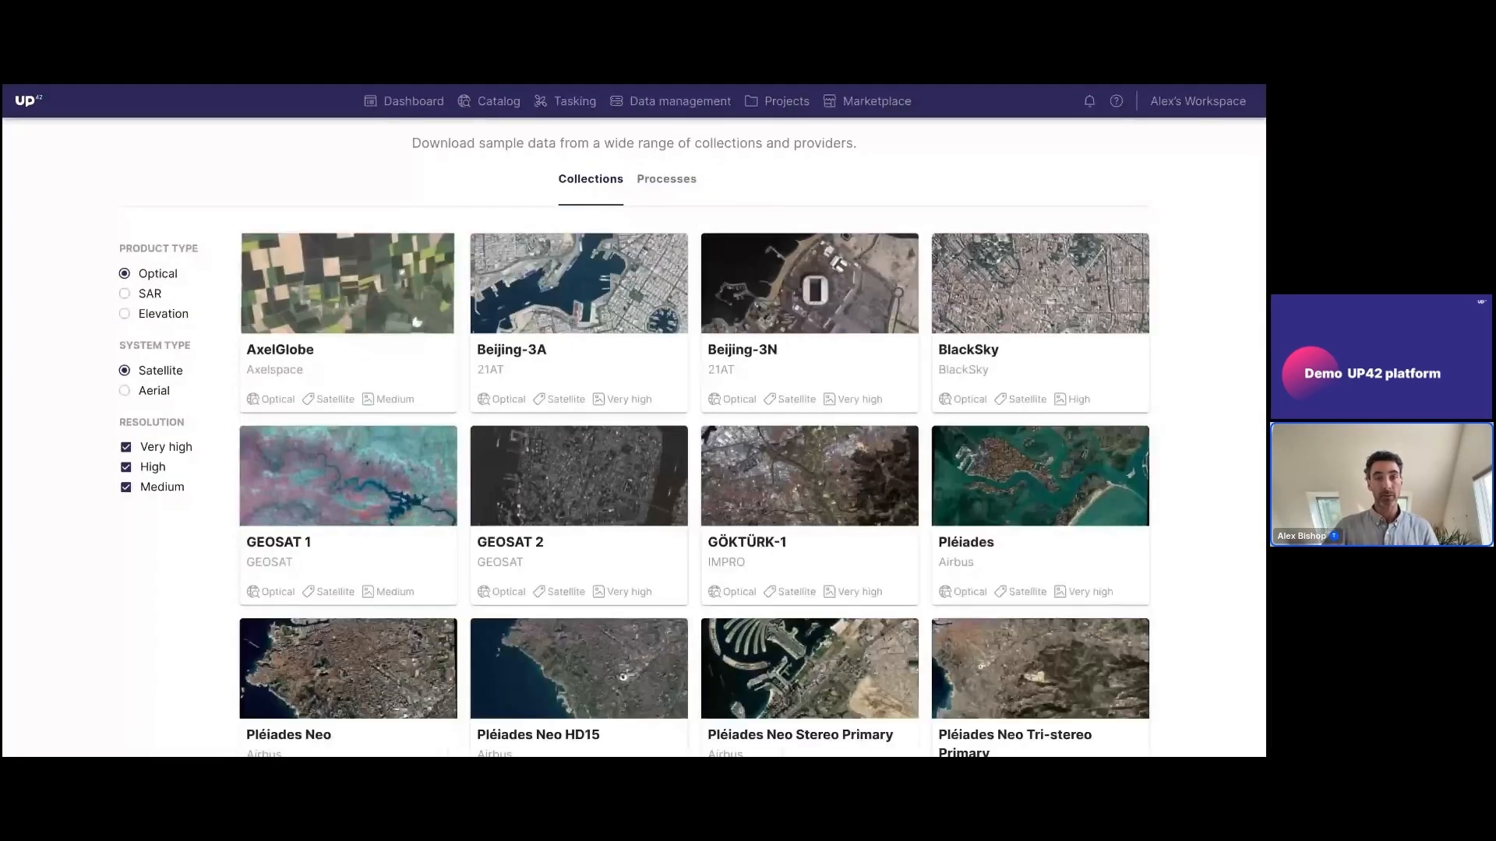
pyautogui.scroll(-1, 380, 375)
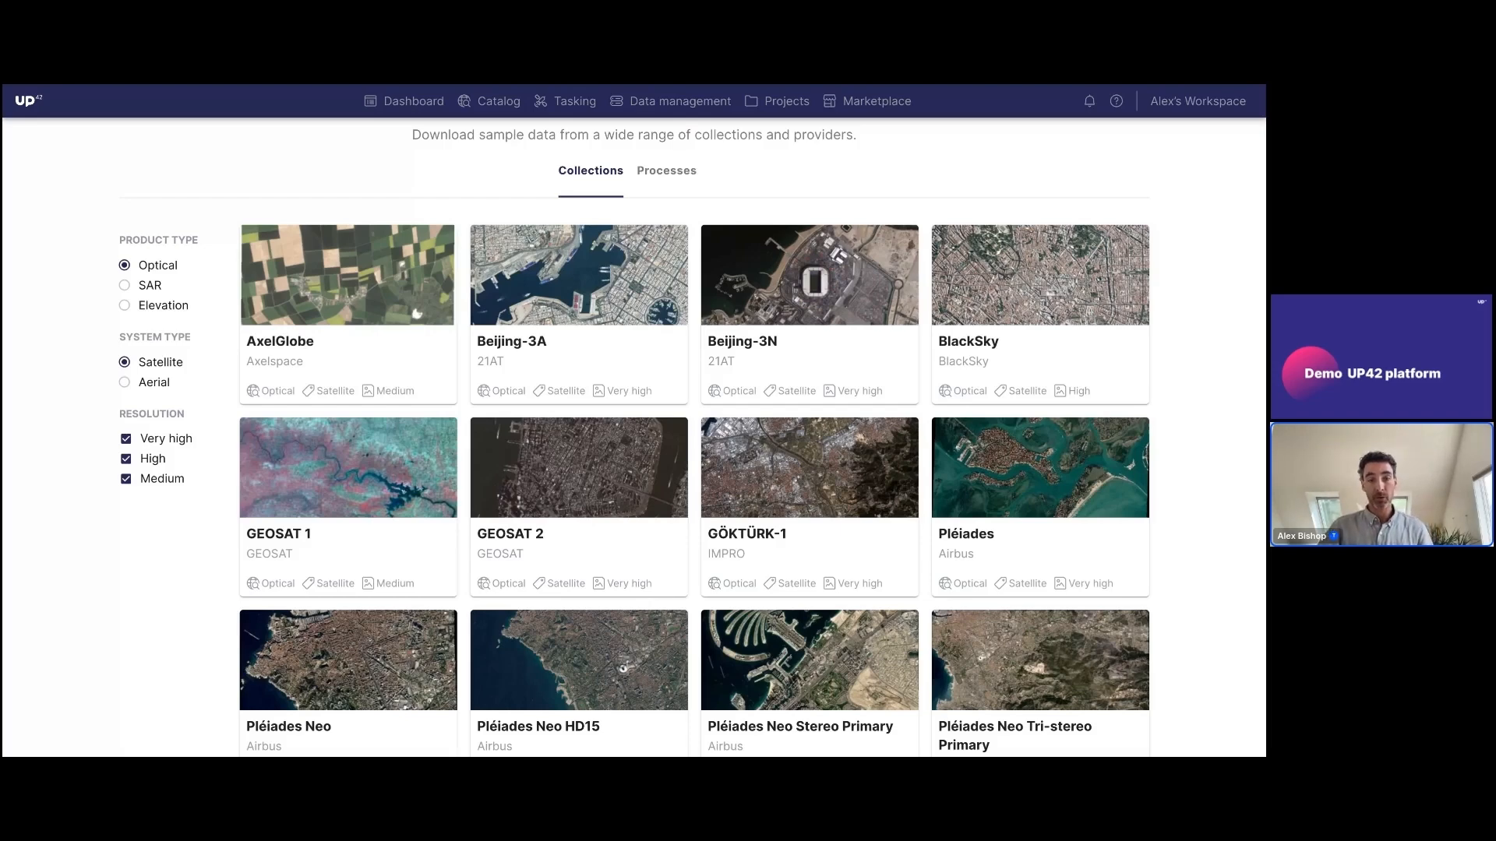
pyautogui.scroll(1, 417, 314)
# Return to the dashboard and look over its platform overview and sample data sections
pyautogui.click(413, 101)
pyautogui.scroll(-3, 269, 396)
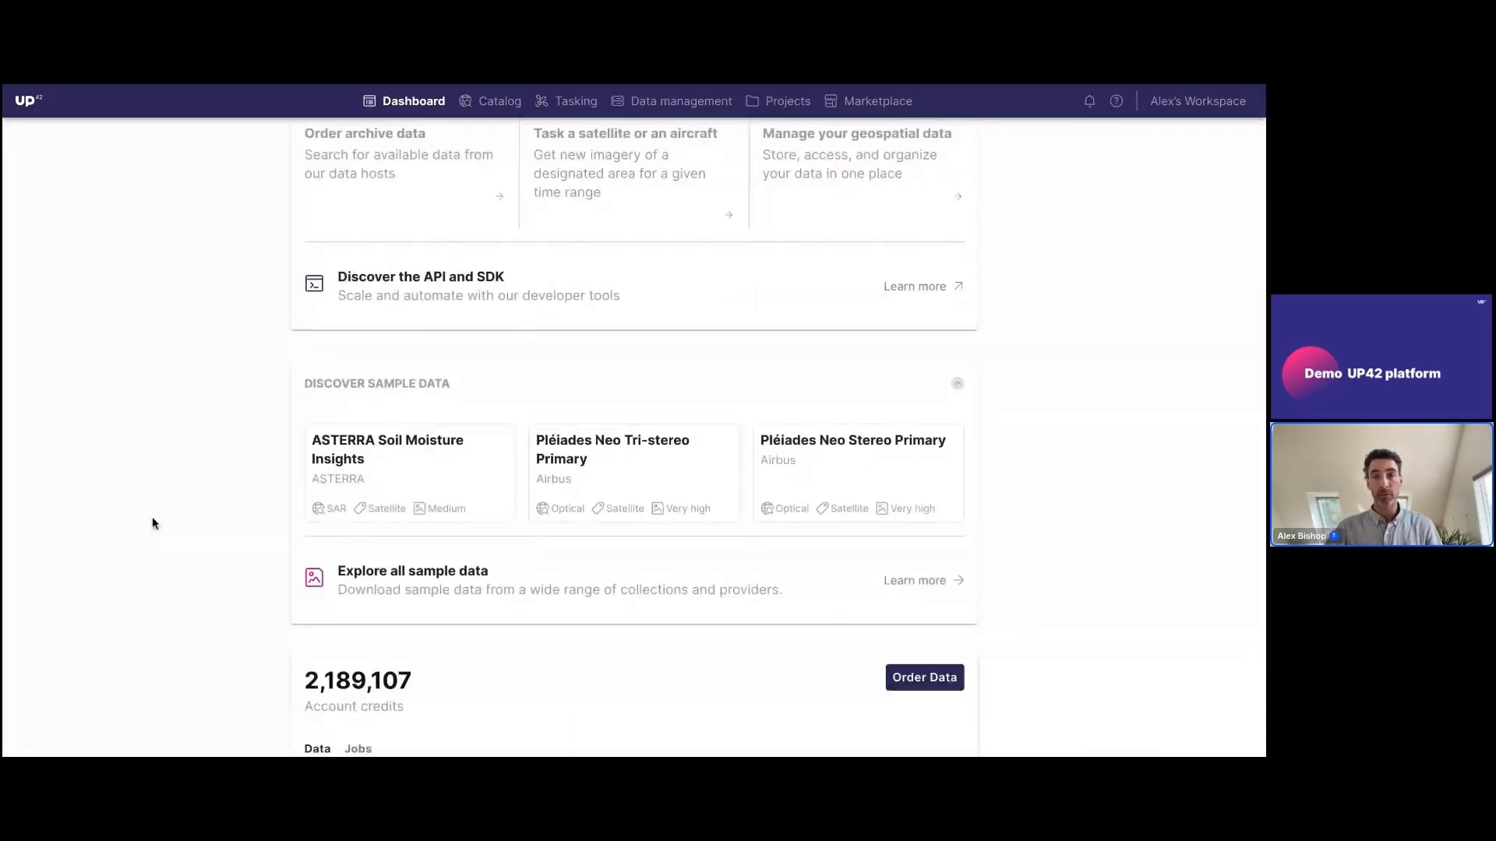
pyautogui.scroll(3, 161, 519)
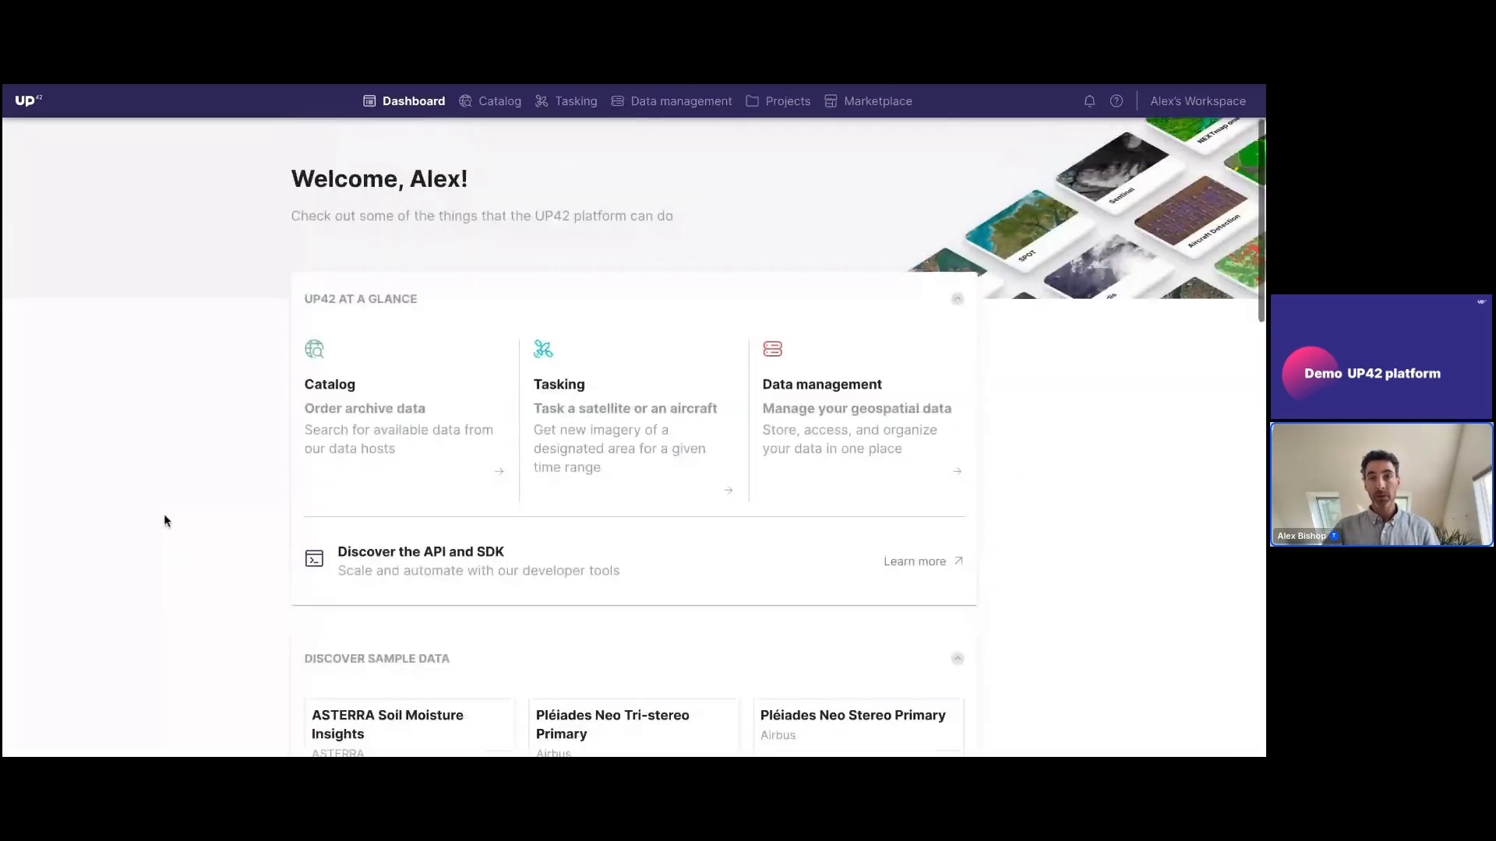
pyautogui.scroll(-1, 165, 518)
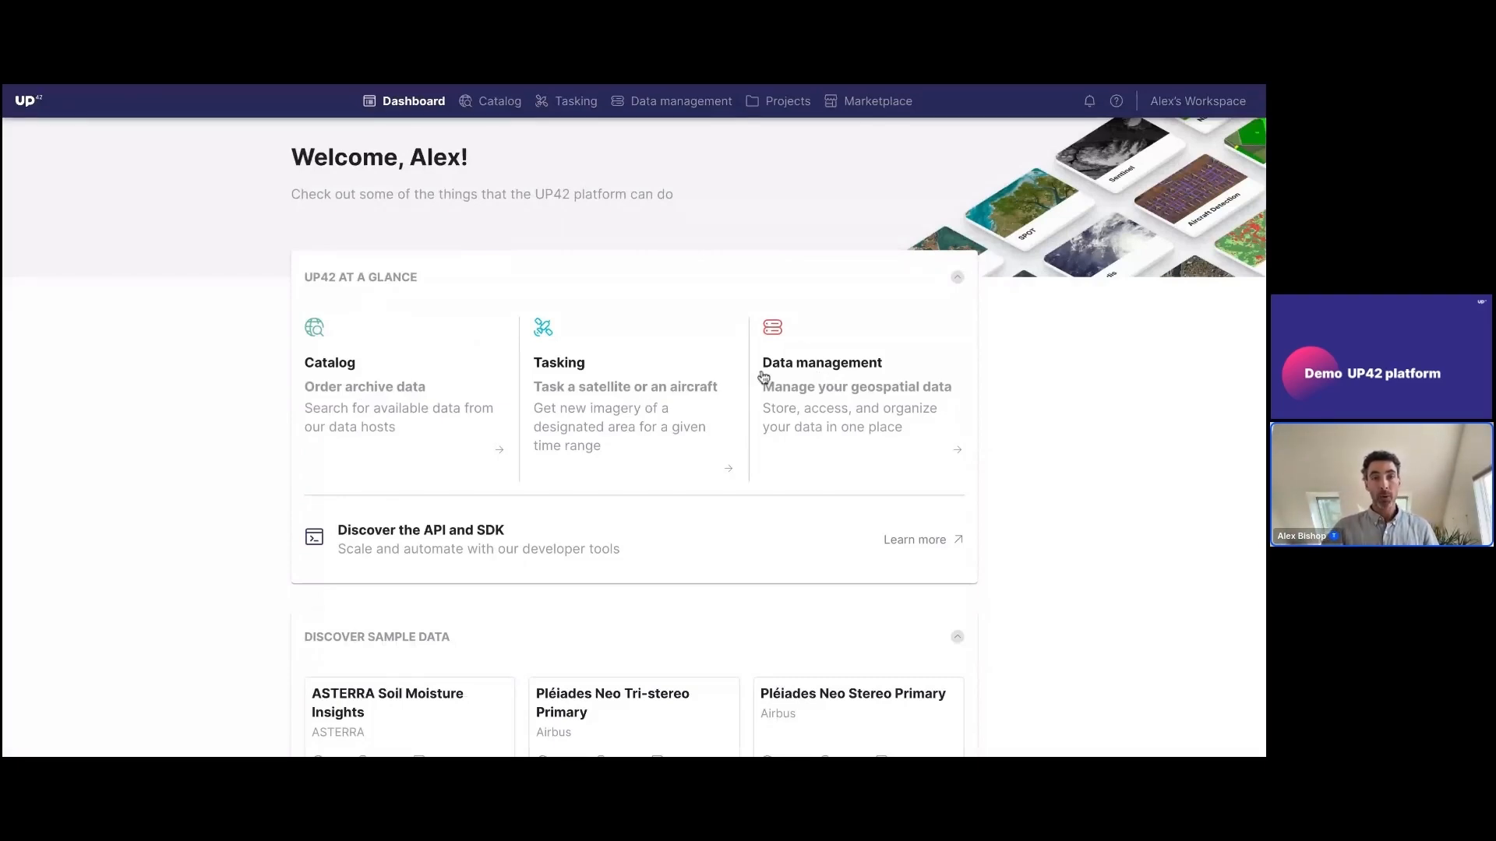
# Open the catalog for the Denton small area and reset the search filters to their defaults
pyautogui.click(490, 112)
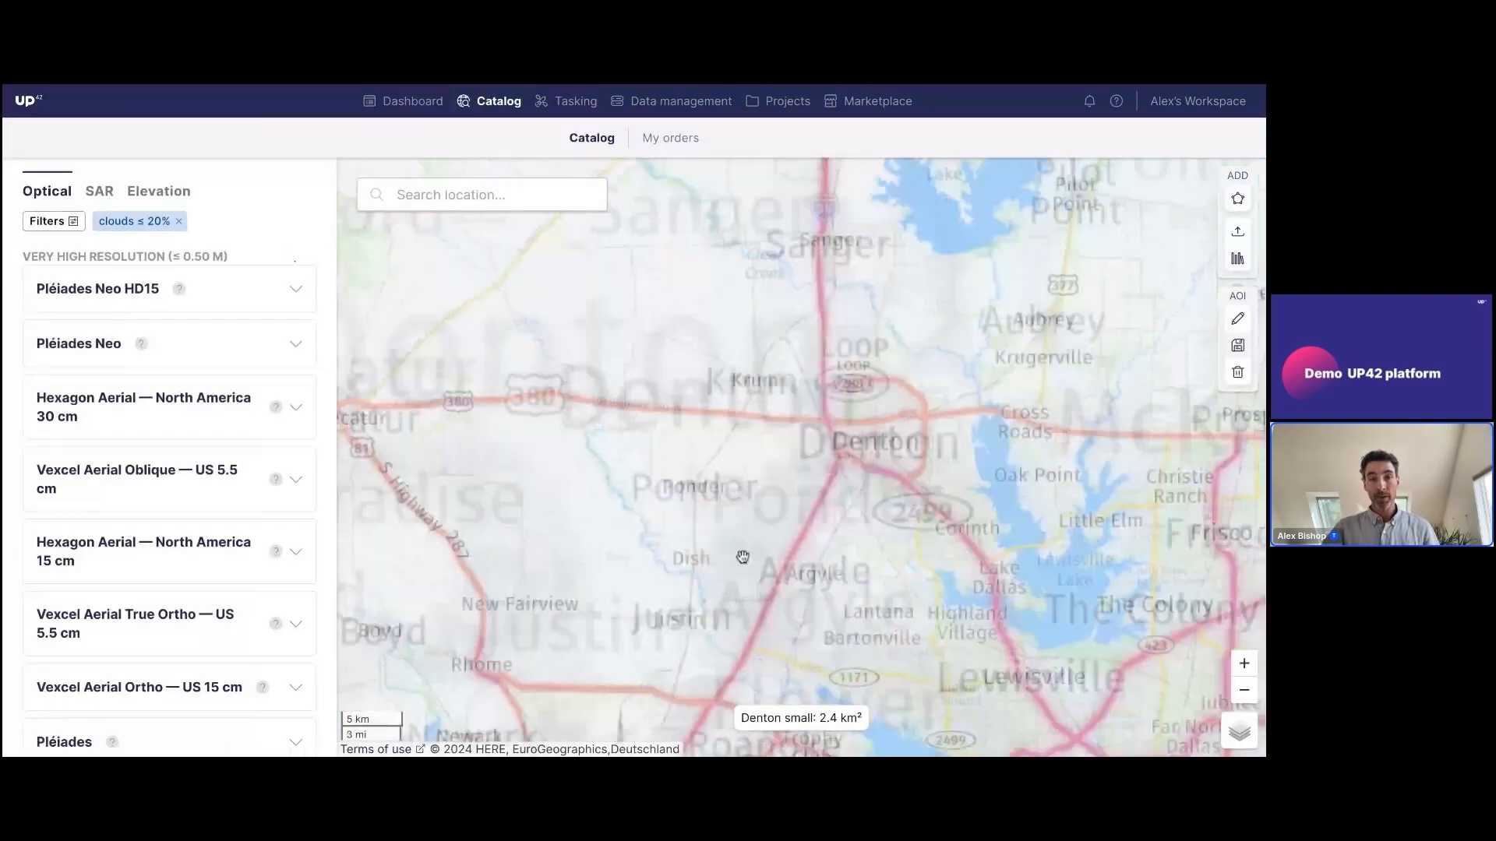
pyautogui.scroll(-5, 741, 448)
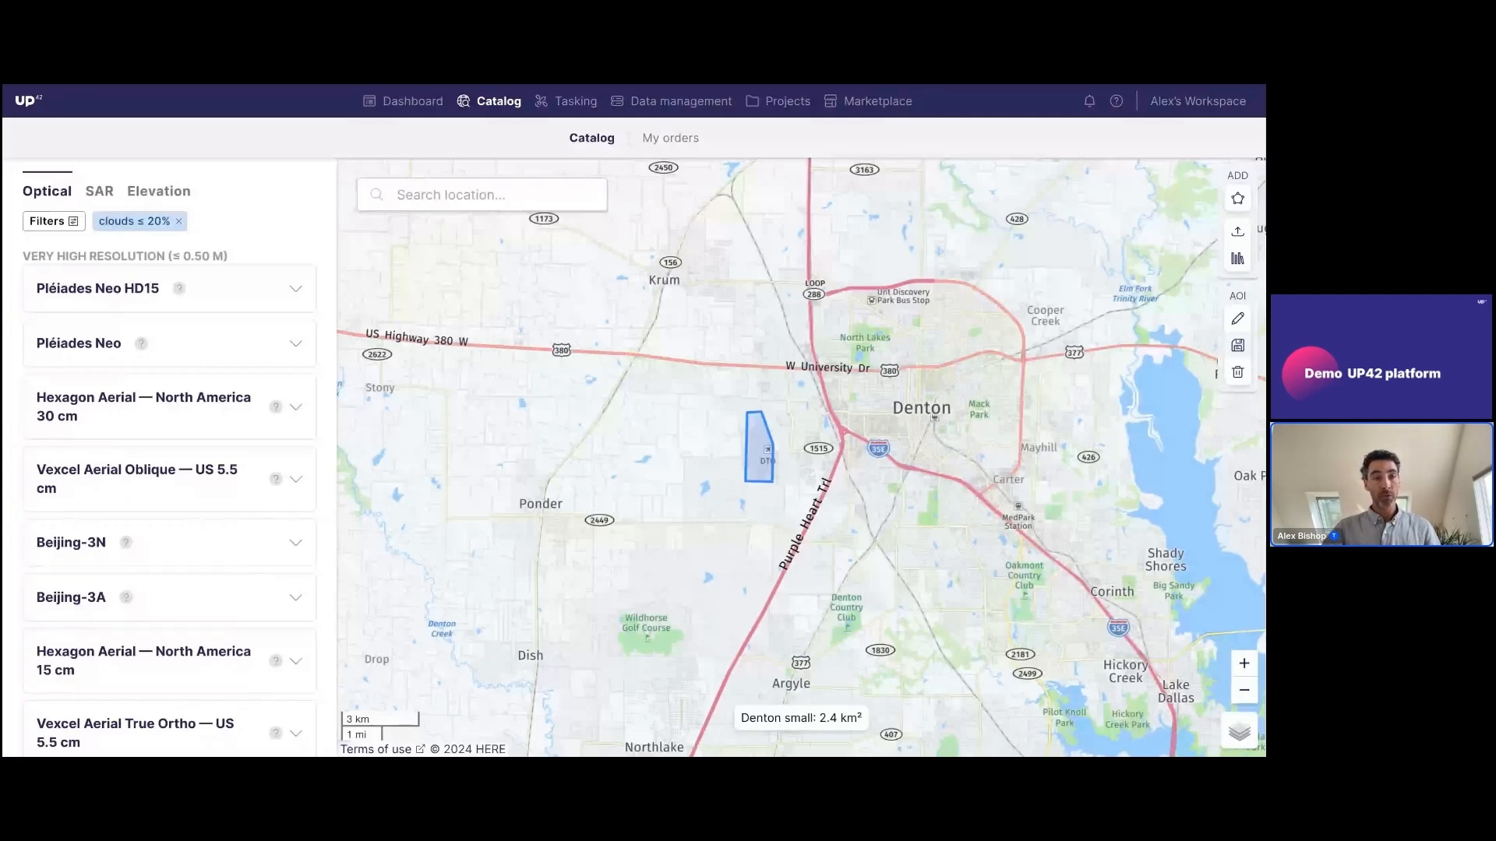
pyautogui.click(73, 223)
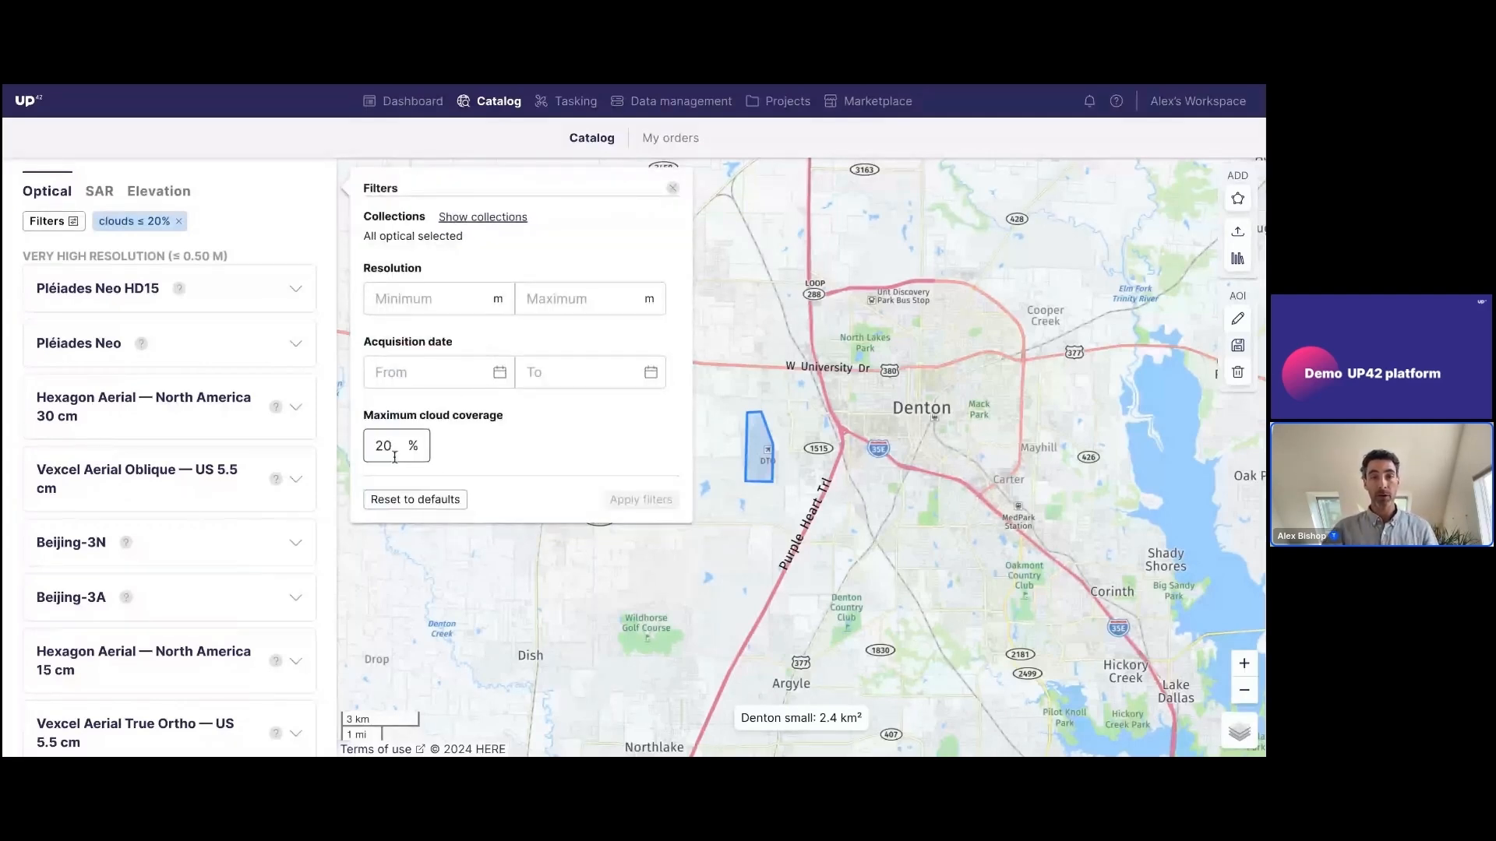
pyautogui.click(423, 505)
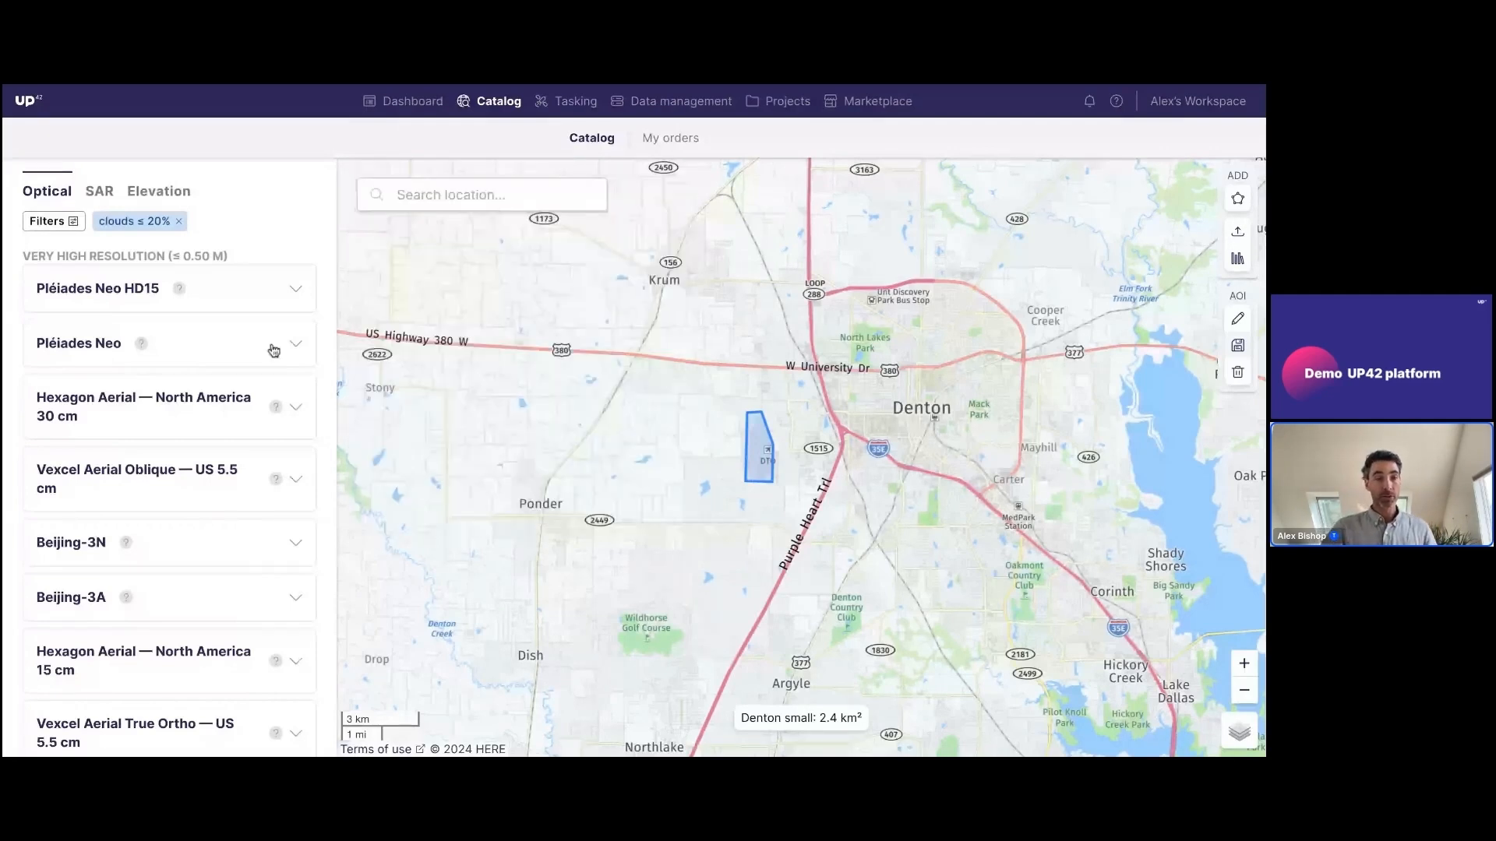
# Browse the optical collections for the area and expand Hexagon Aerial — North America 30 cm to preview its images
pyautogui.scroll(-1, 189, 327)
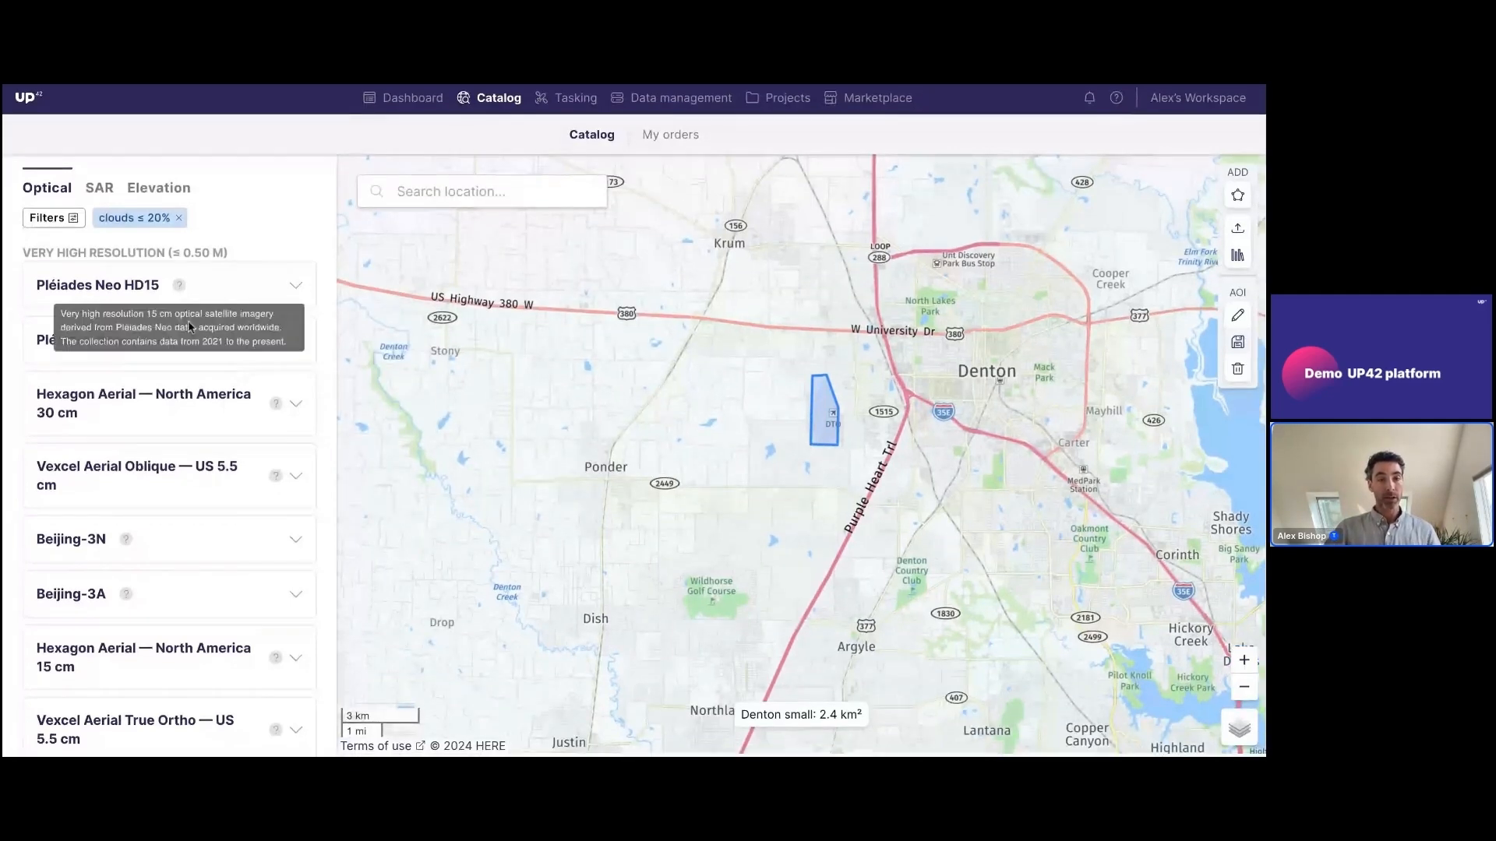
pyautogui.scroll(-2, 209, 419)
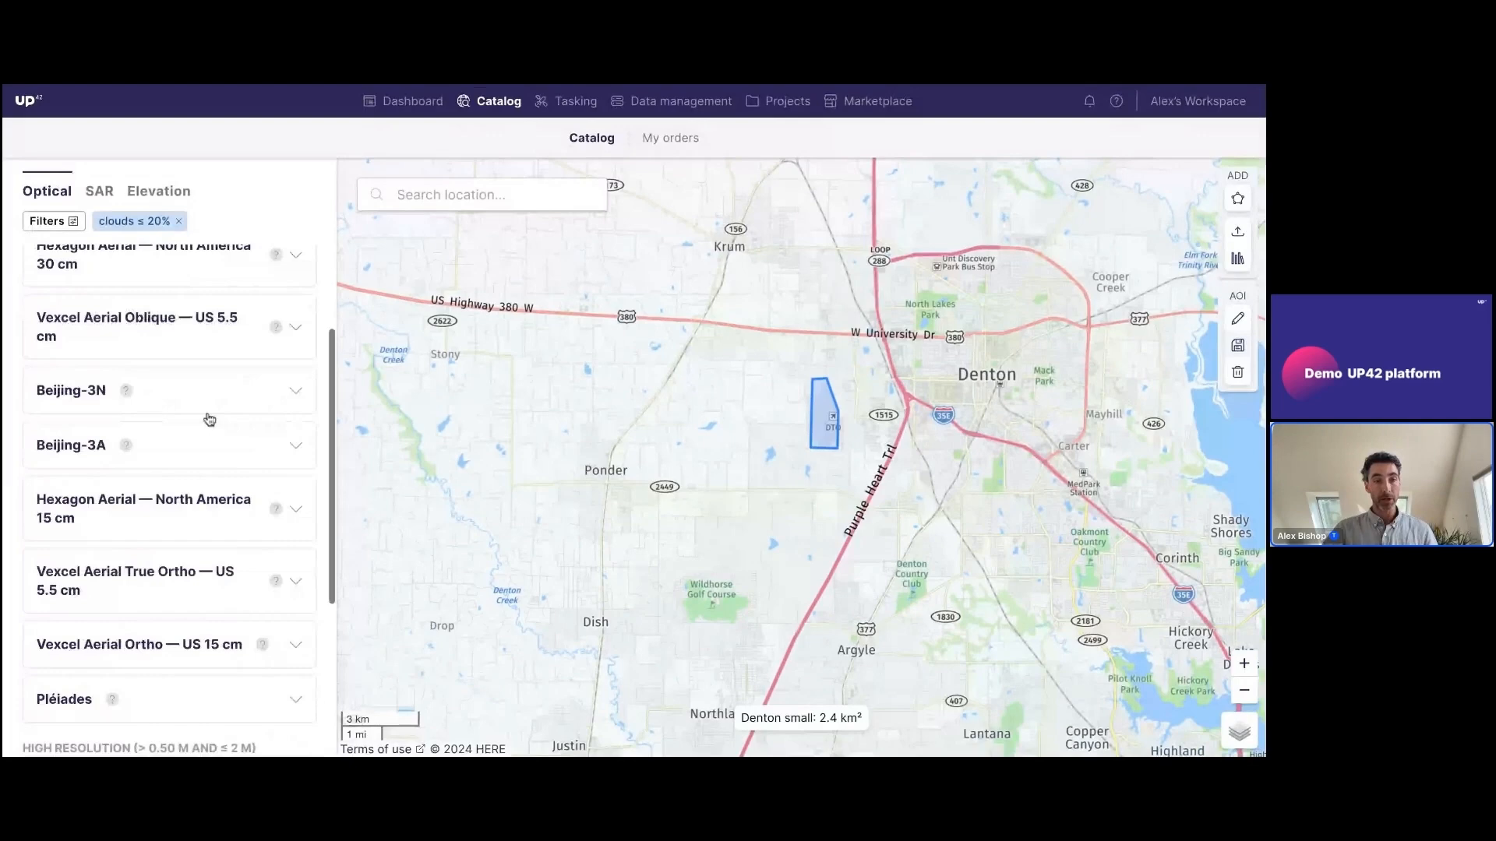
pyautogui.scroll(-2, 200, 417)
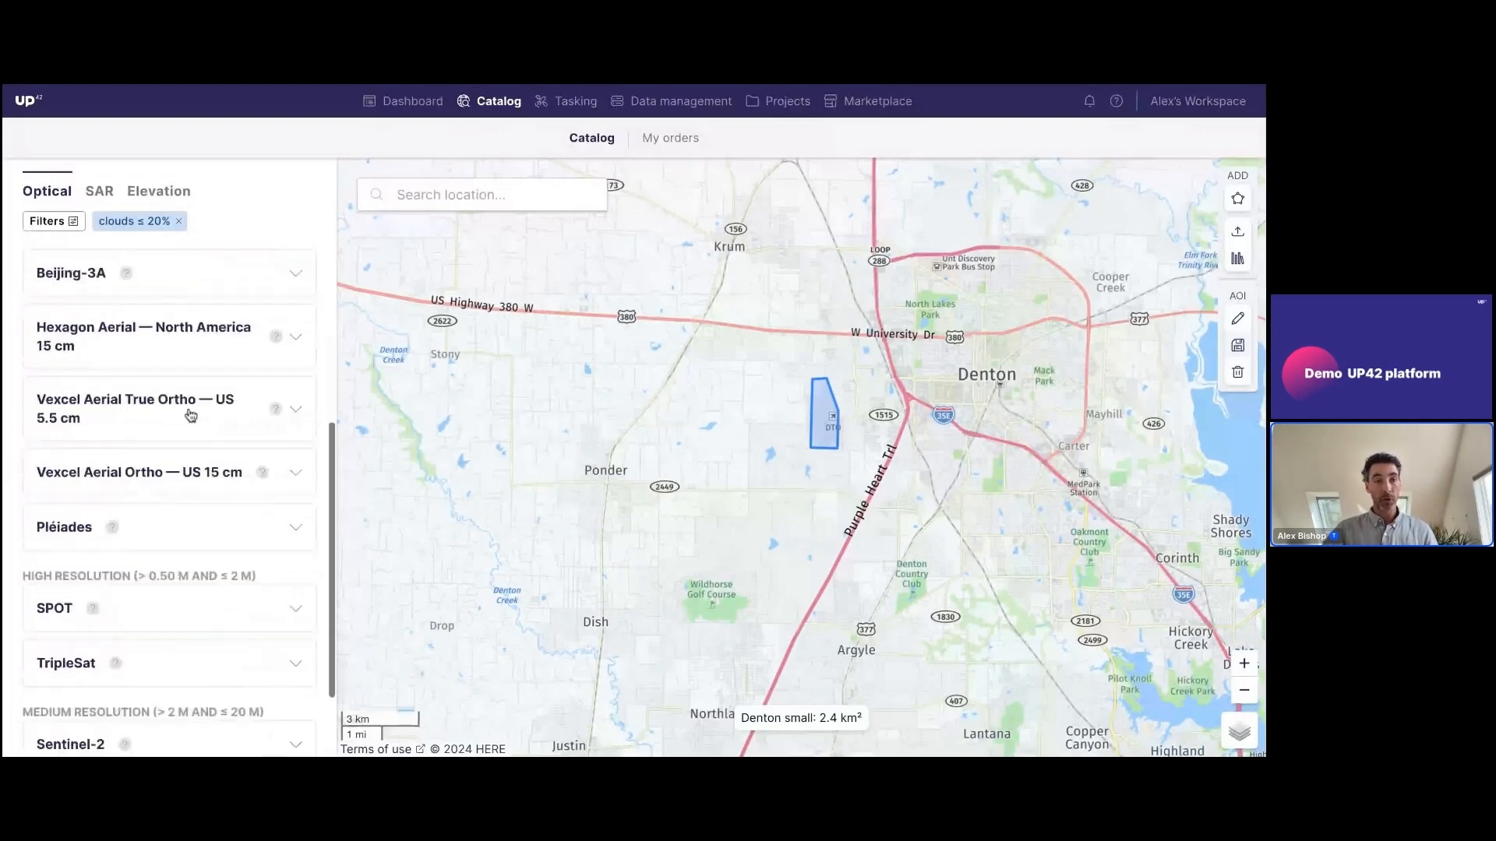
pyautogui.scroll(4, 127, 389)
pyautogui.click(129, 389)
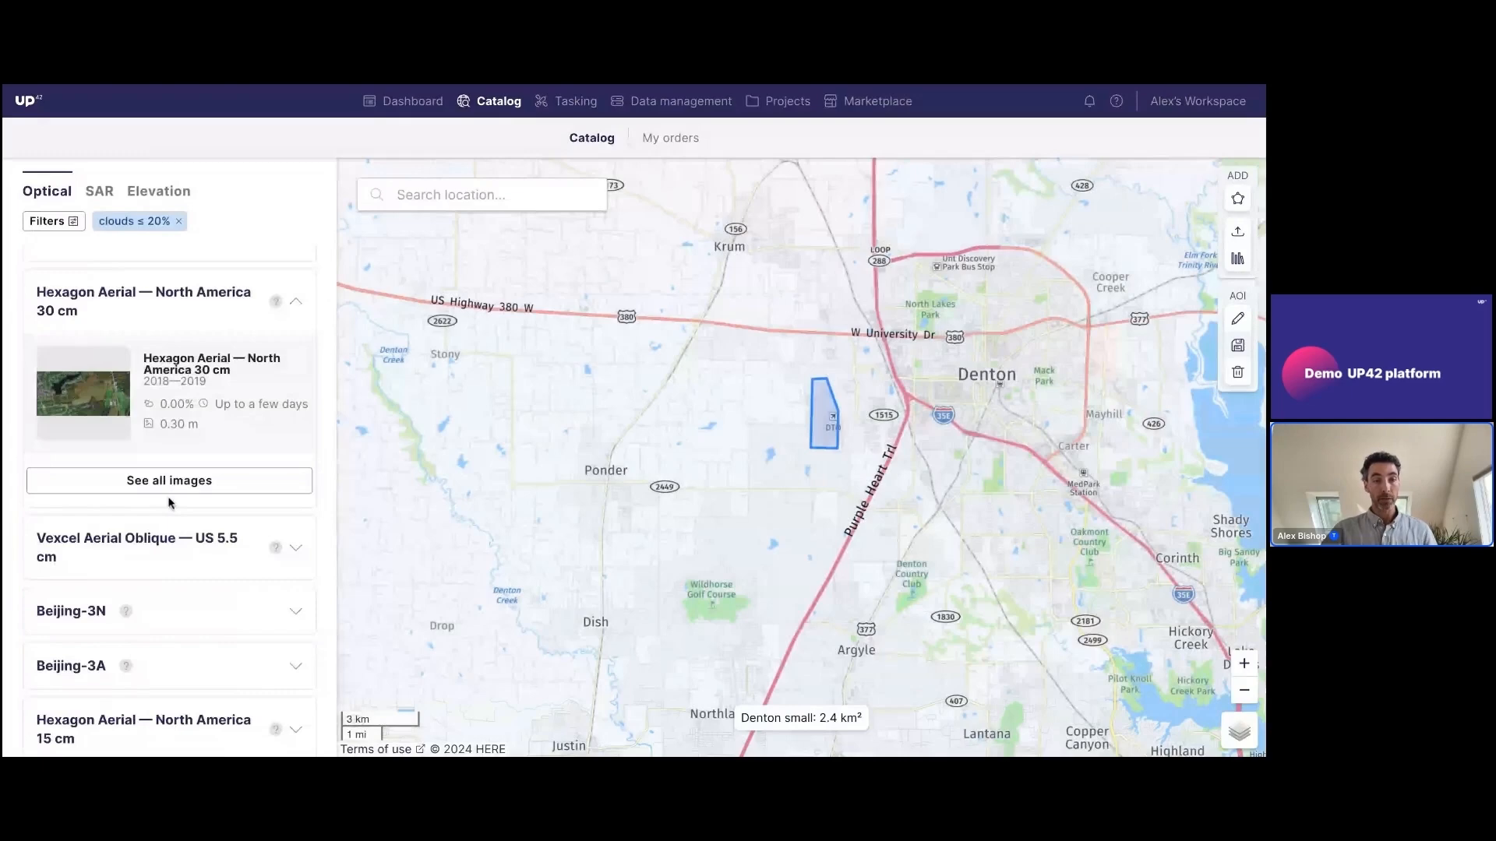
# Expand Vexcel Aerial Oblique — US 5.5 cm to preview its images, and collapse it again
pyautogui.scroll(-2, 191, 508)
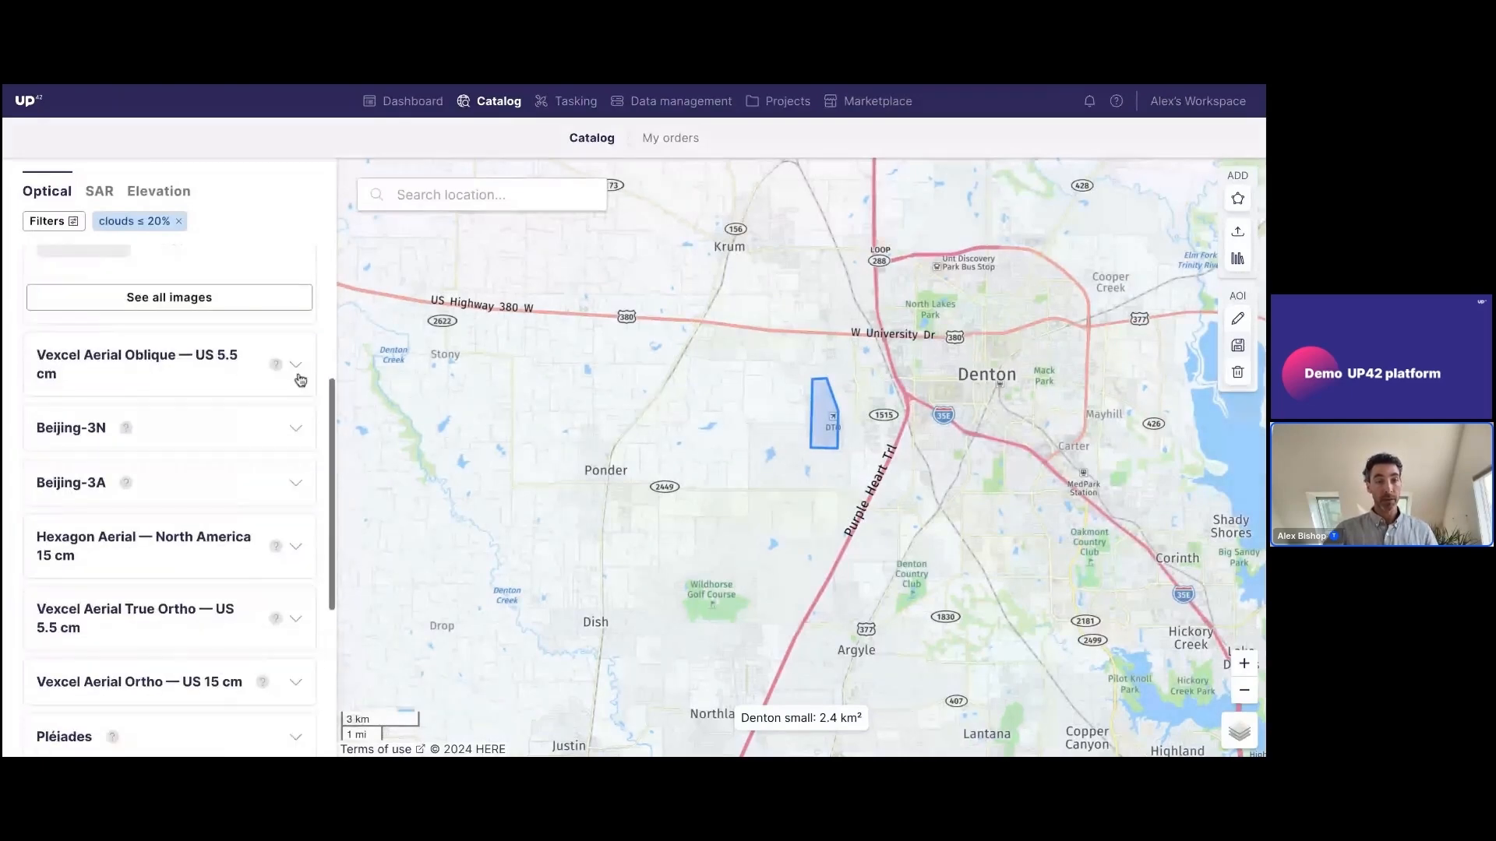
pyautogui.click(296, 364)
pyautogui.scroll(4, 300, 389)
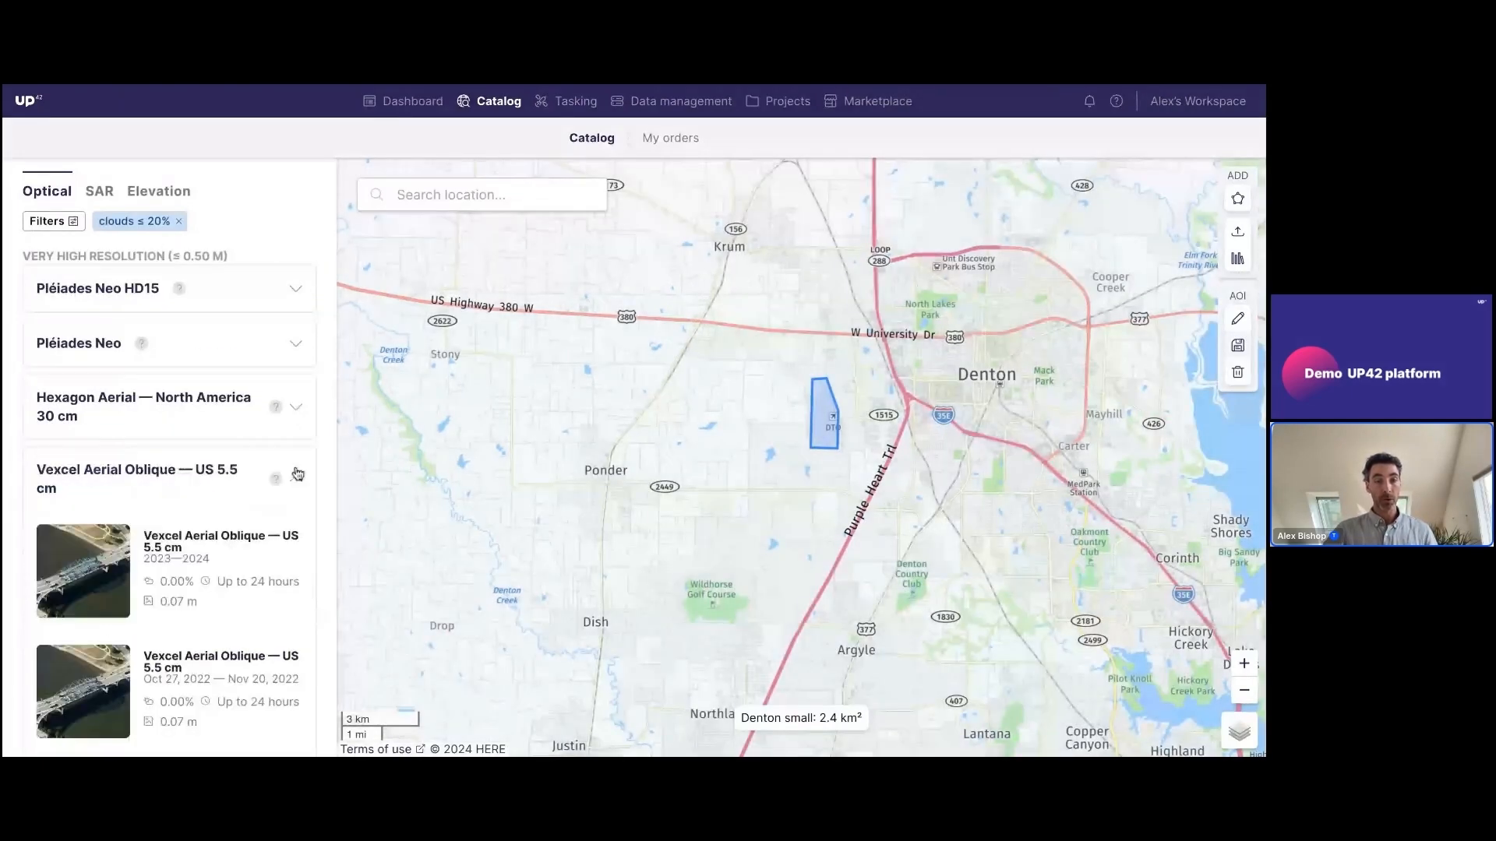
pyautogui.click(297, 473)
# Expand the Pléiades Neo collection, list all its images and look through the available scenes
pyautogui.click(215, 355)
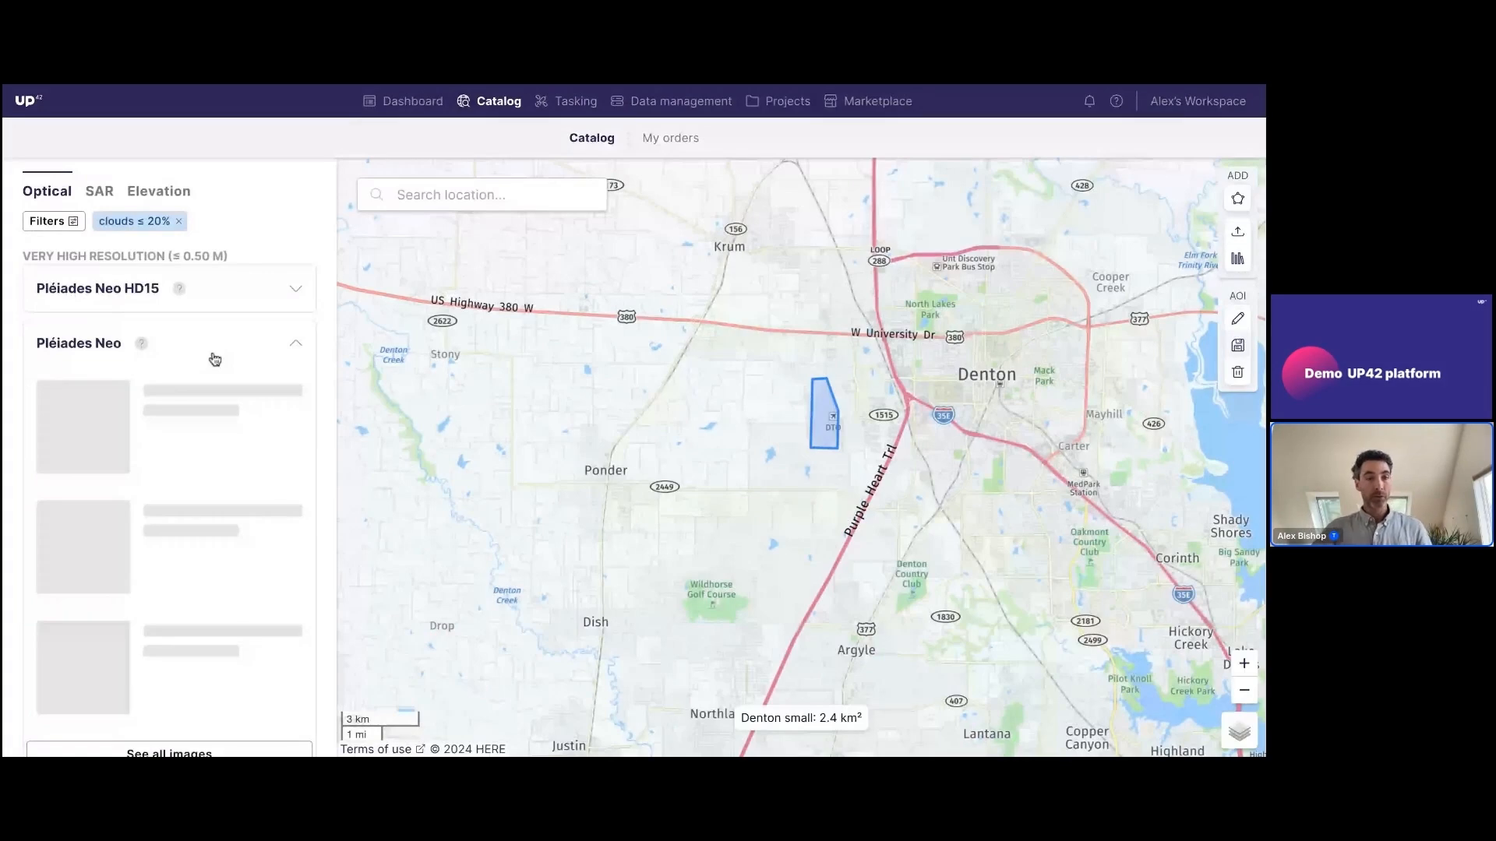
pyautogui.scroll(-1, 206, 368)
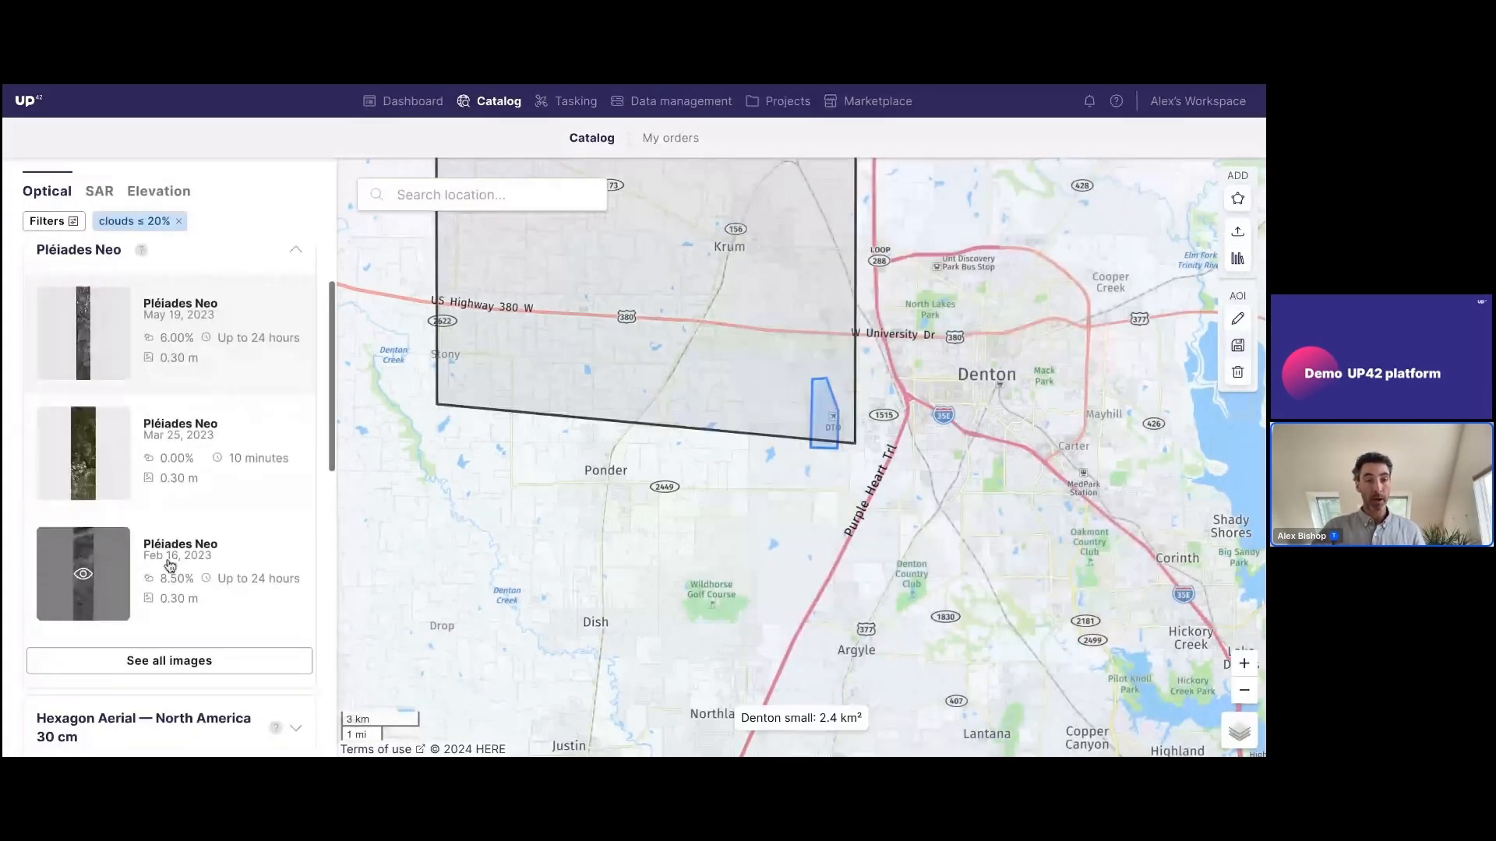
pyautogui.click(184, 668)
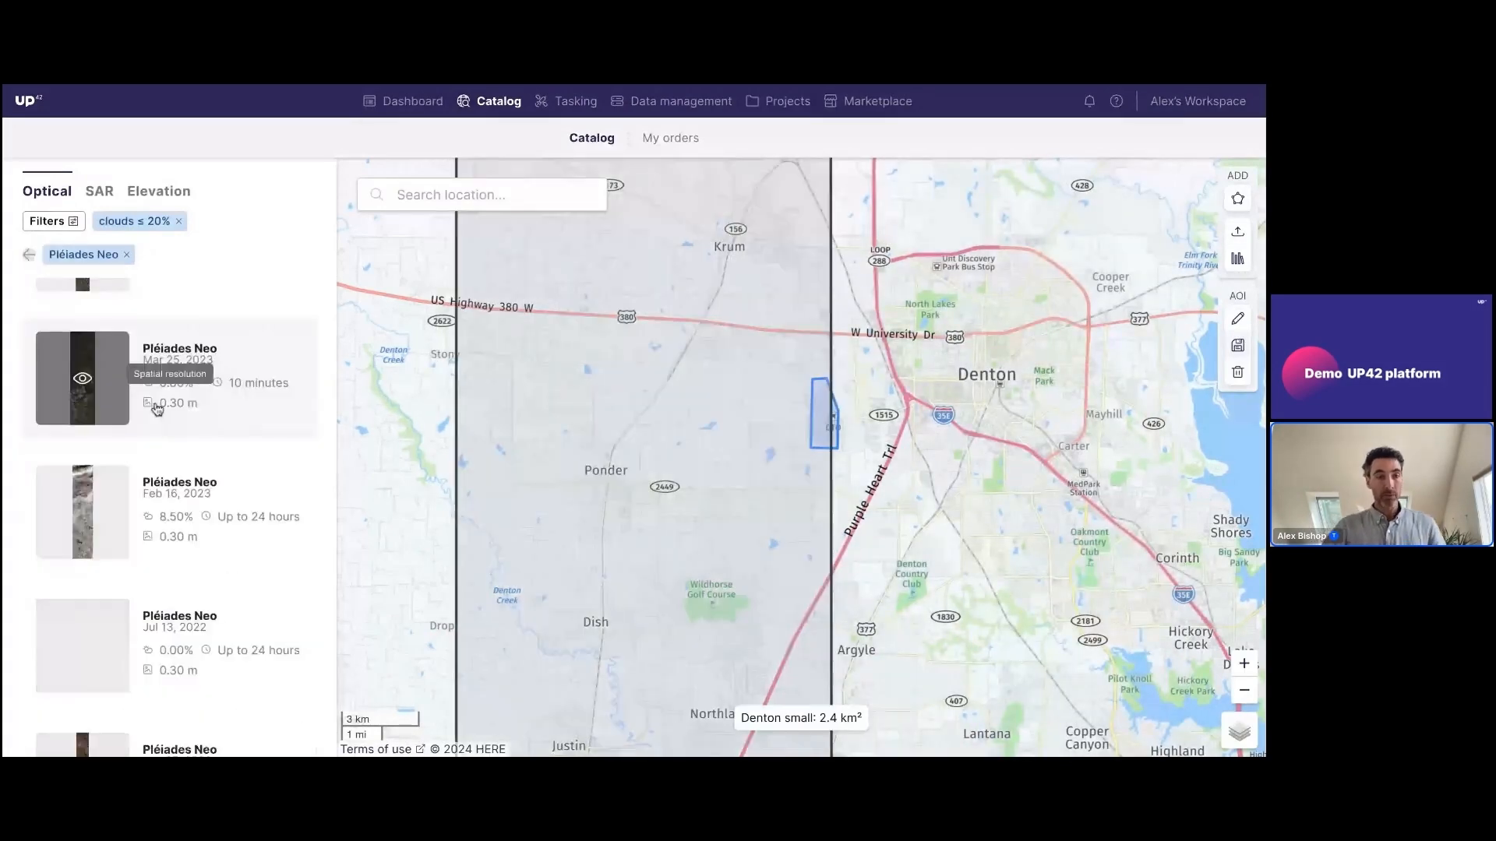
pyautogui.scroll(-2, 167, 429)
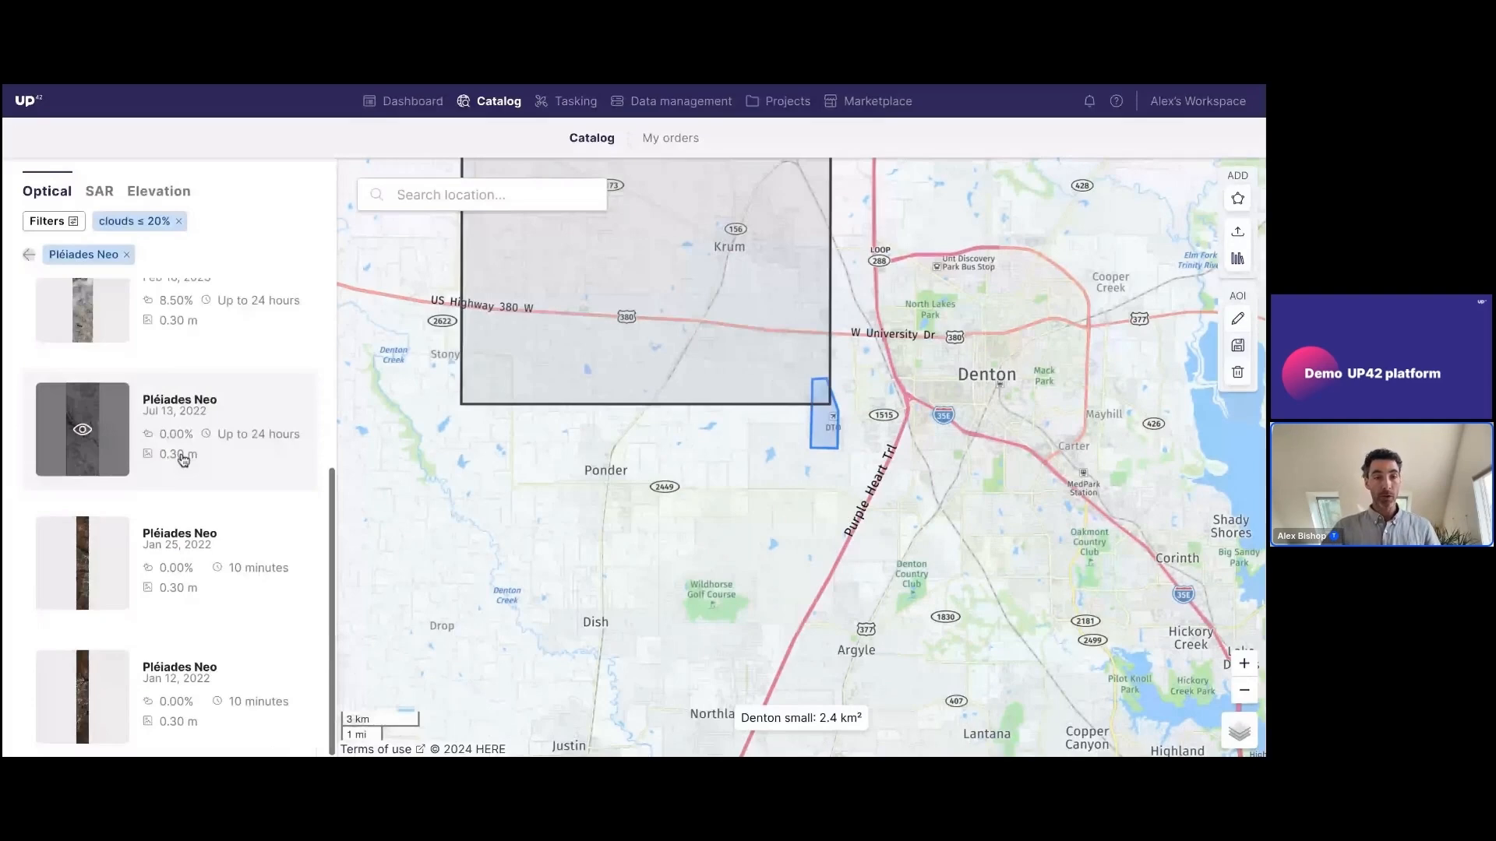
# Open the Pléiades Neo scene from Jan 25, 2022 and review its scene information
pyautogui.click(204, 568)
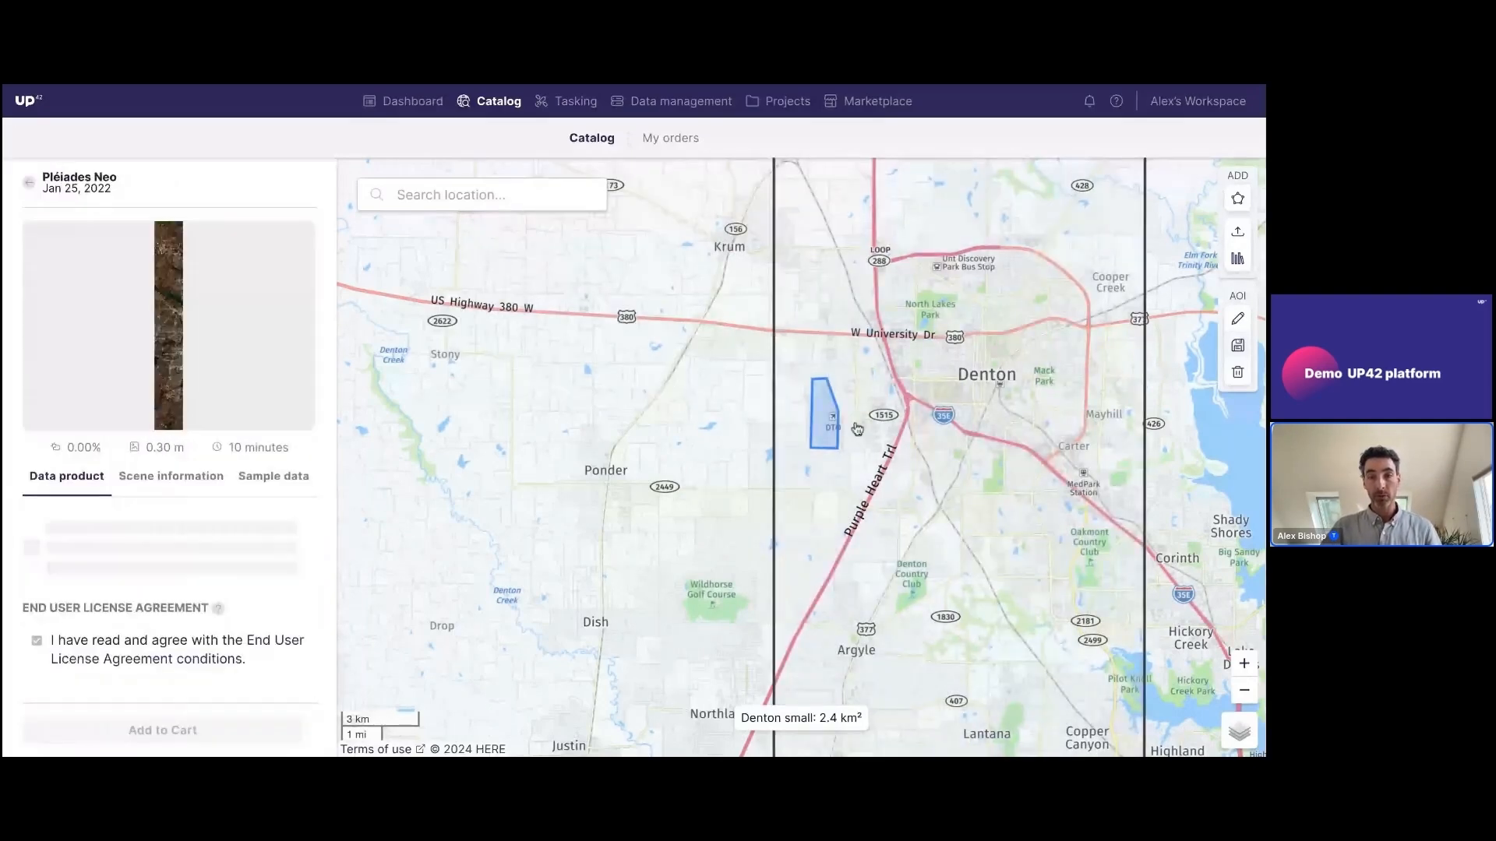
pyautogui.scroll(-2, 857, 428)
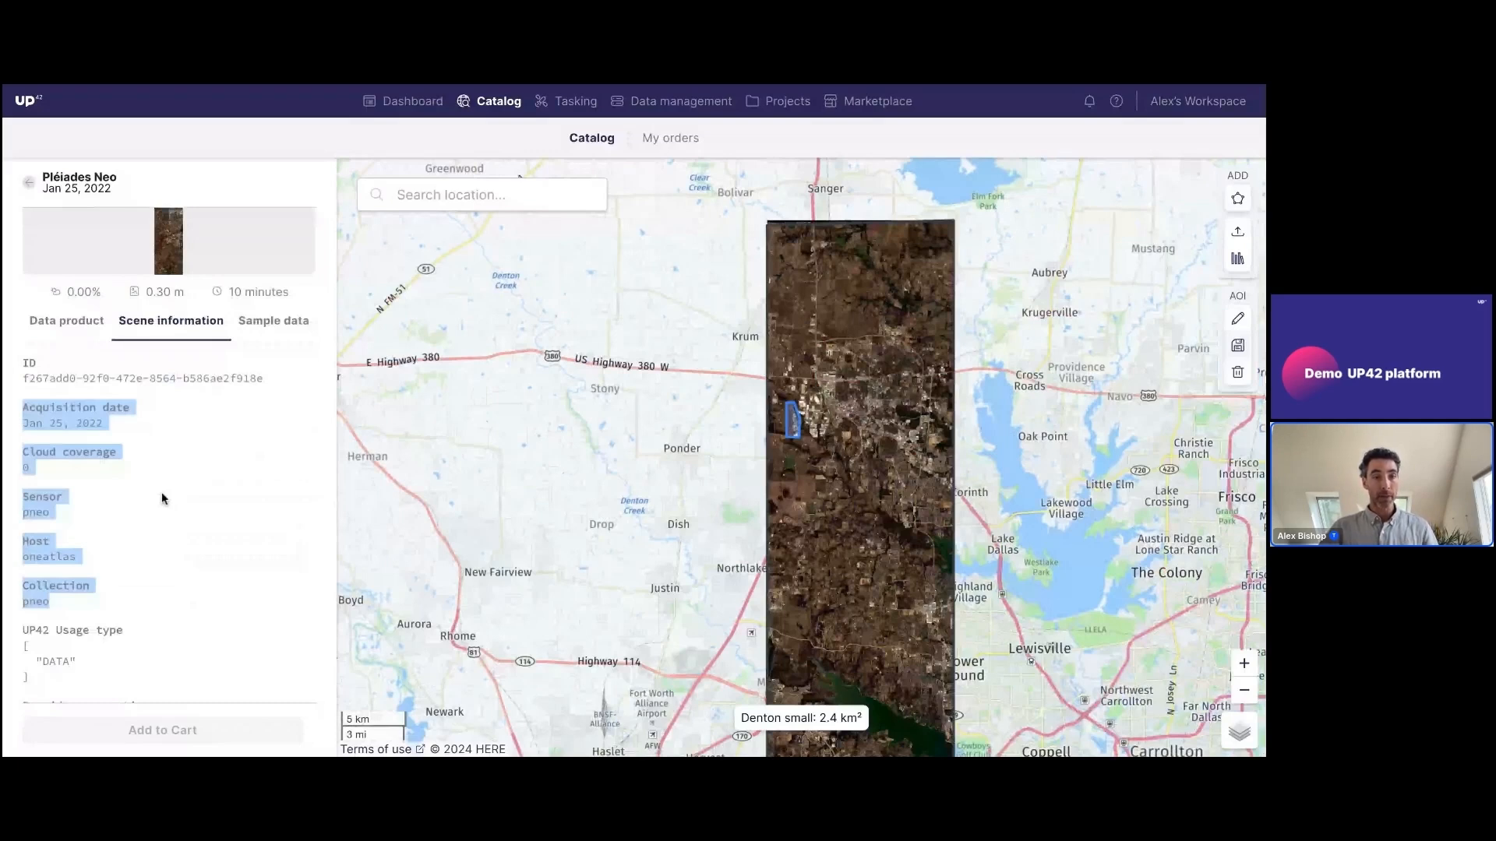
pyautogui.click(162, 493)
pyautogui.scroll(-2, 162, 493)
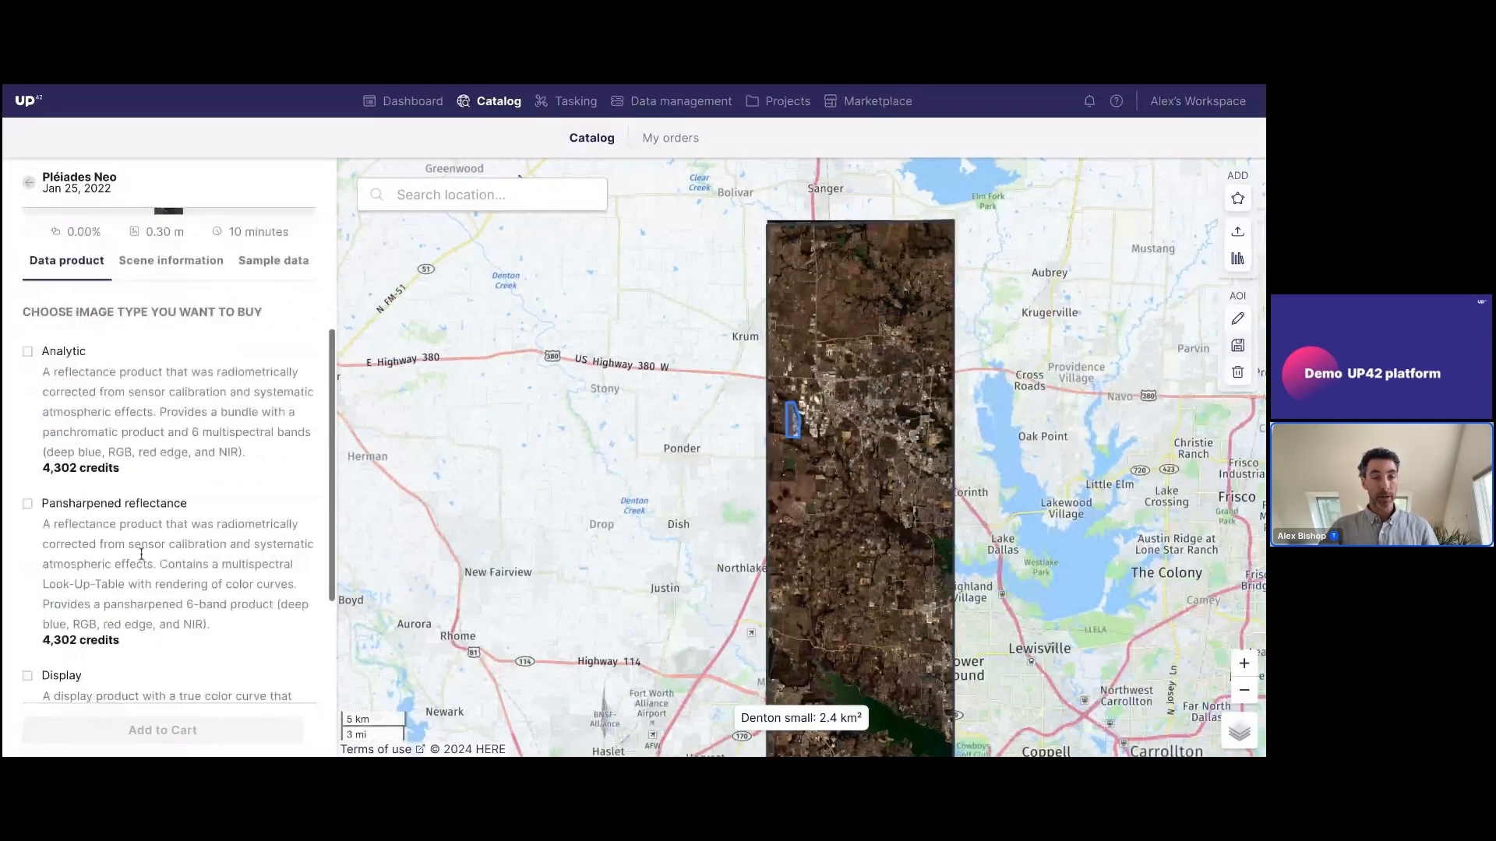
# Choose the Pansharpened reflectance image type for the Pléiades Neo scene and add it to the cart
pyautogui.scroll(-1, 48, 488)
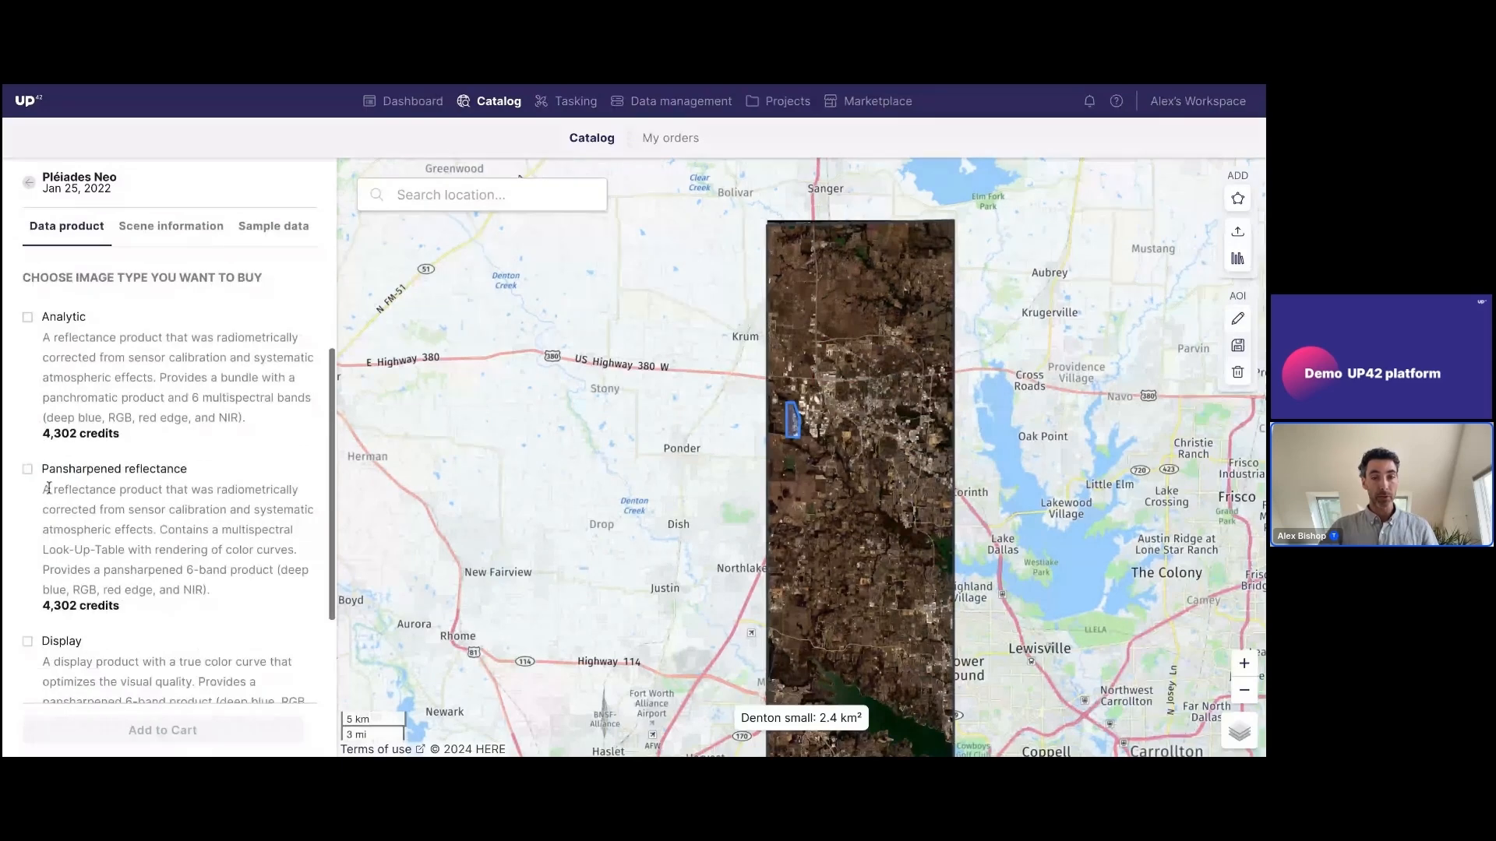
pyautogui.click(27, 469)
pyautogui.click(195, 735)
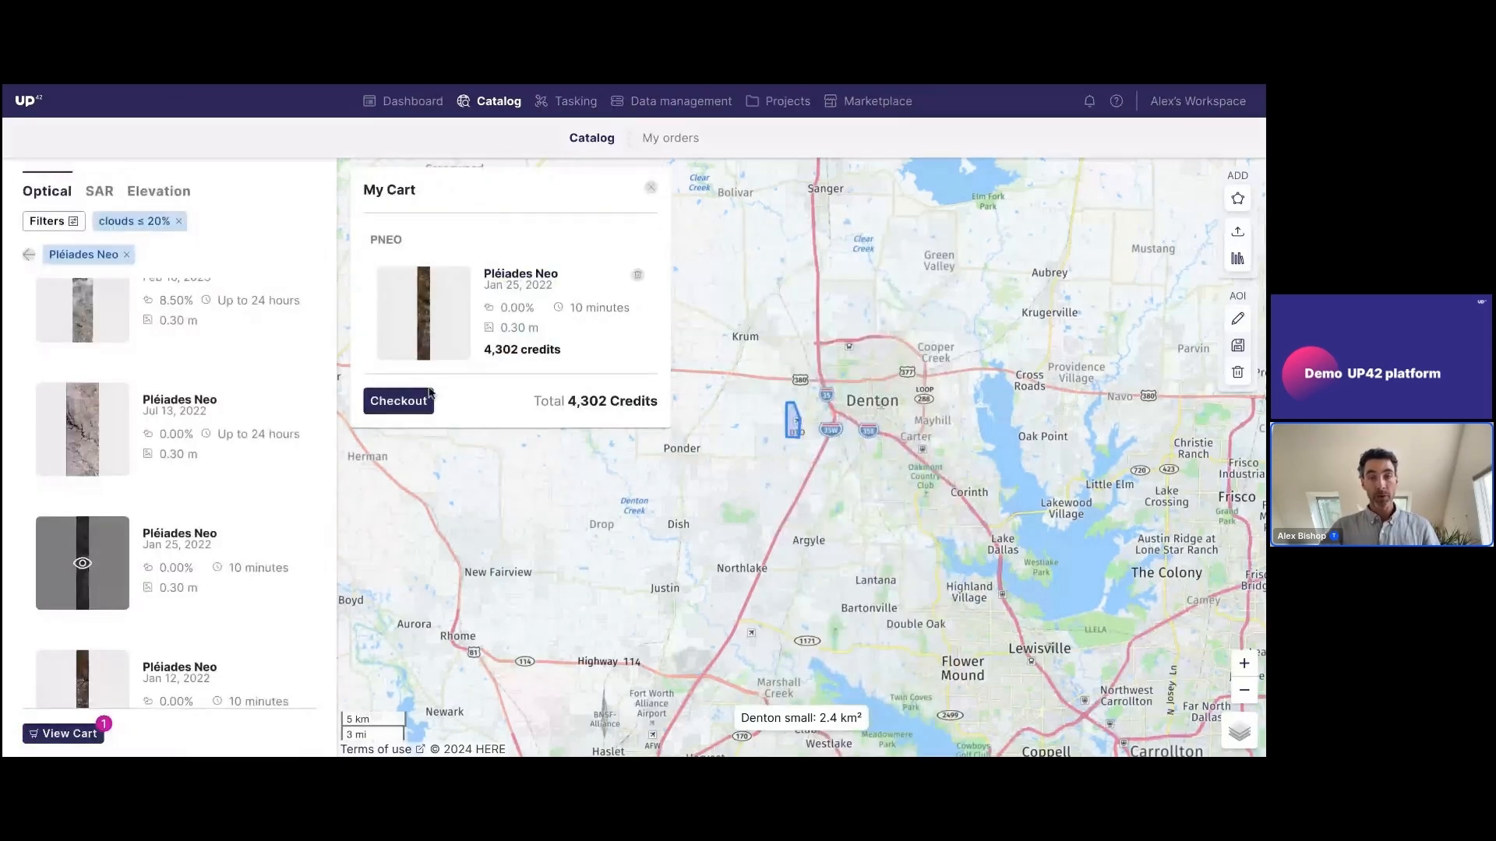
# Reopen the Pléiades Neo scene from Jan 25, 2022, inspect it around the Denton small area, and compare its image types and their credits
pyautogui.click(651, 188)
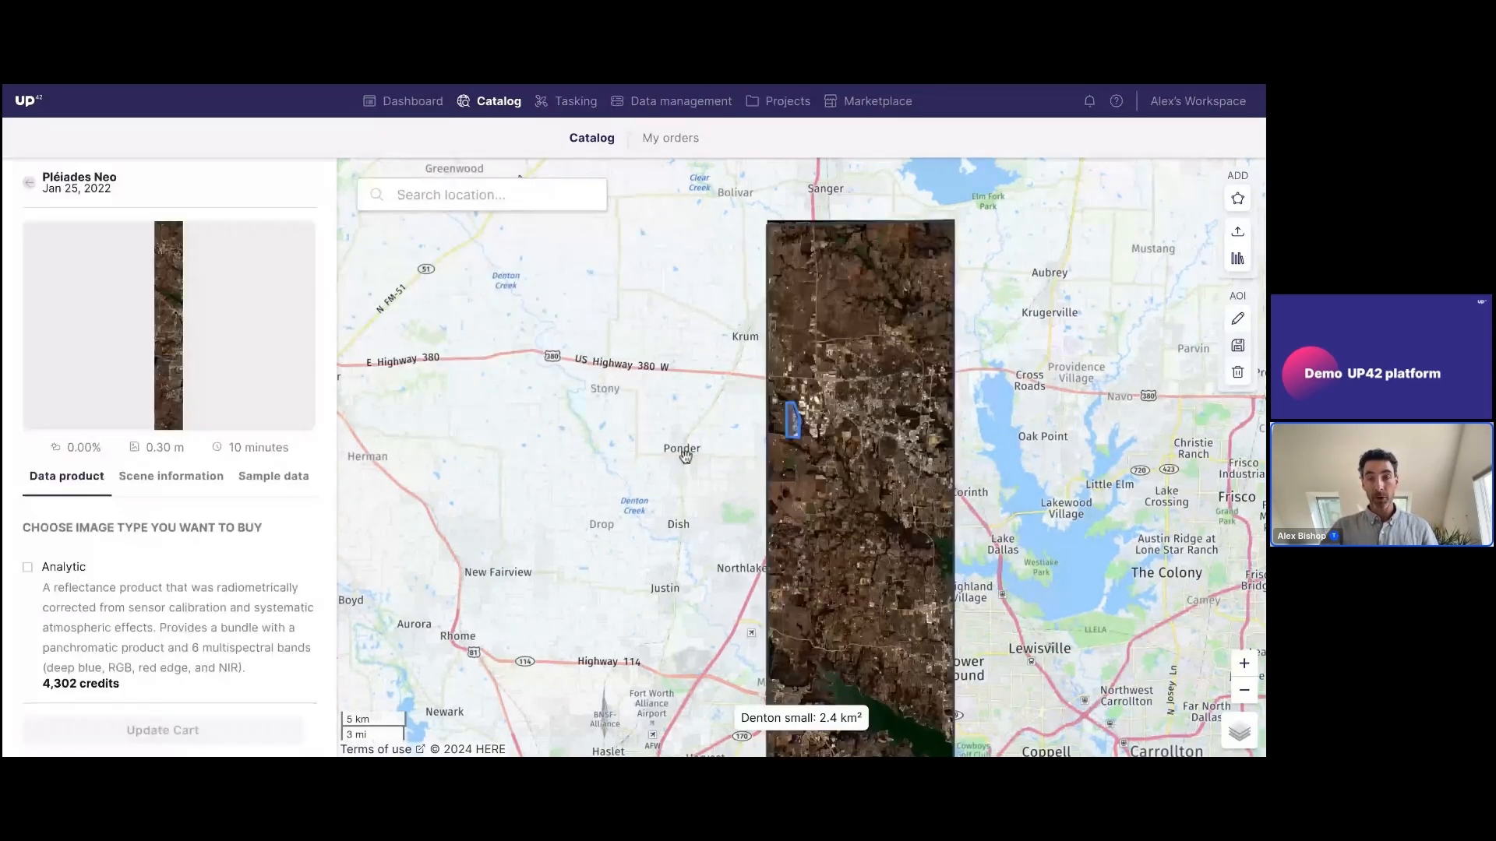
pyautogui.scroll(5, 793, 422)
pyautogui.moveTo(798, 433); pyautogui.dragTo(748, 438)
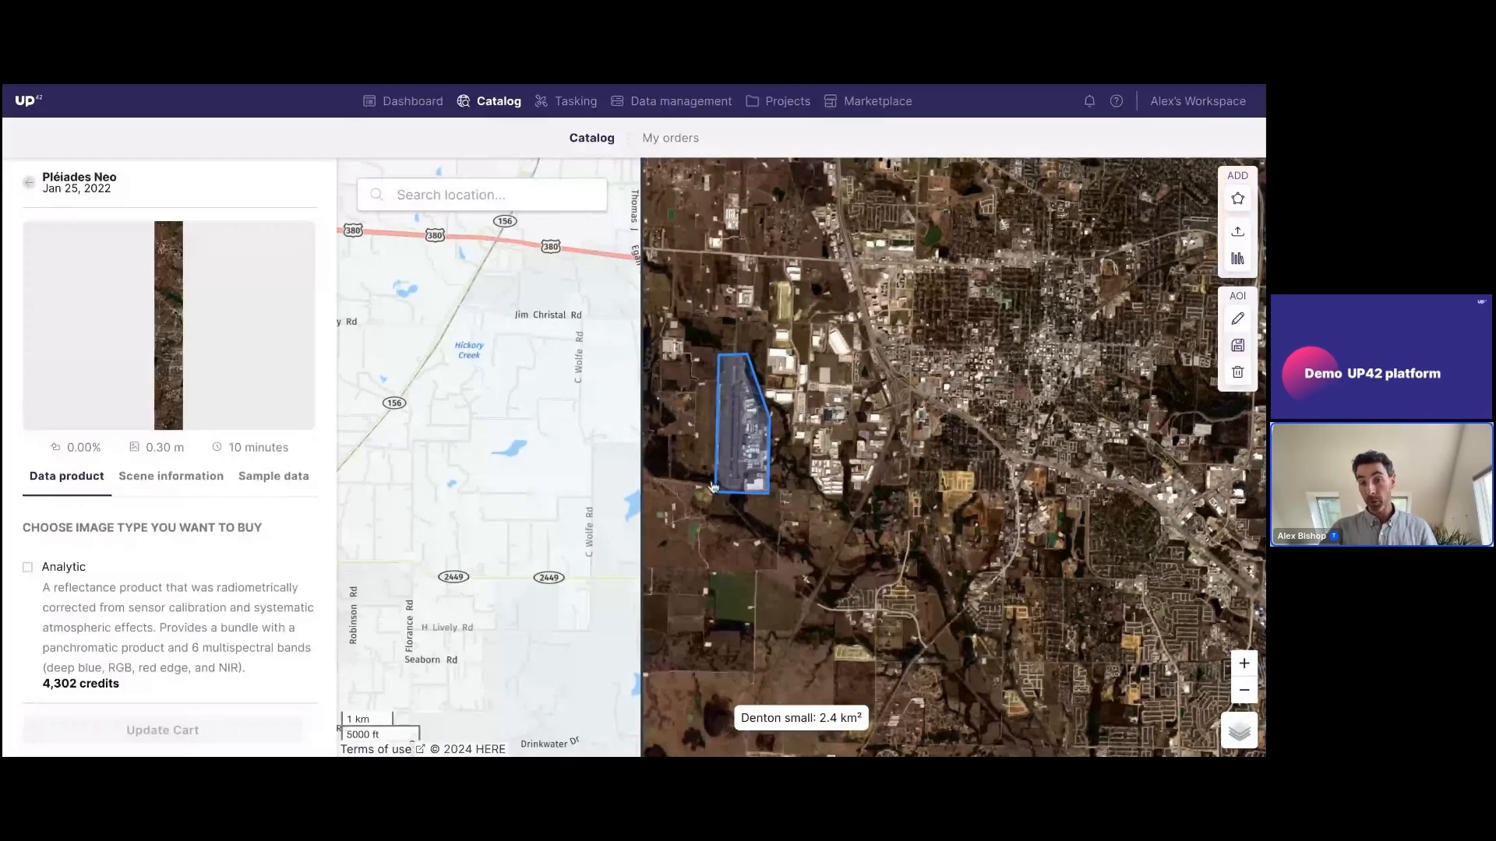
pyautogui.moveTo(121, 683); pyautogui.dragTo(42, 684)
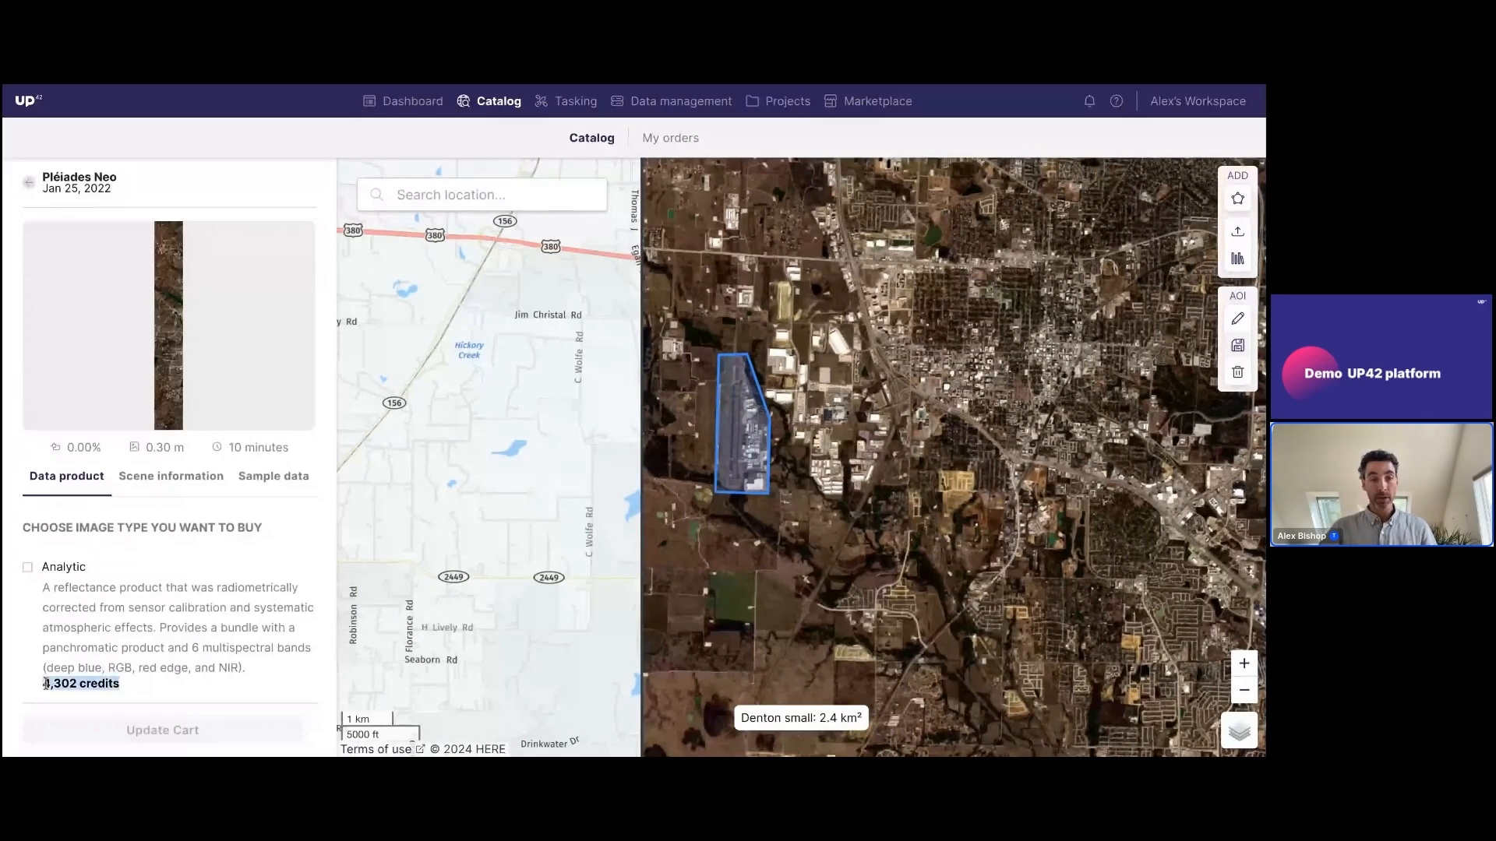
pyautogui.scroll(-1, 143, 667)
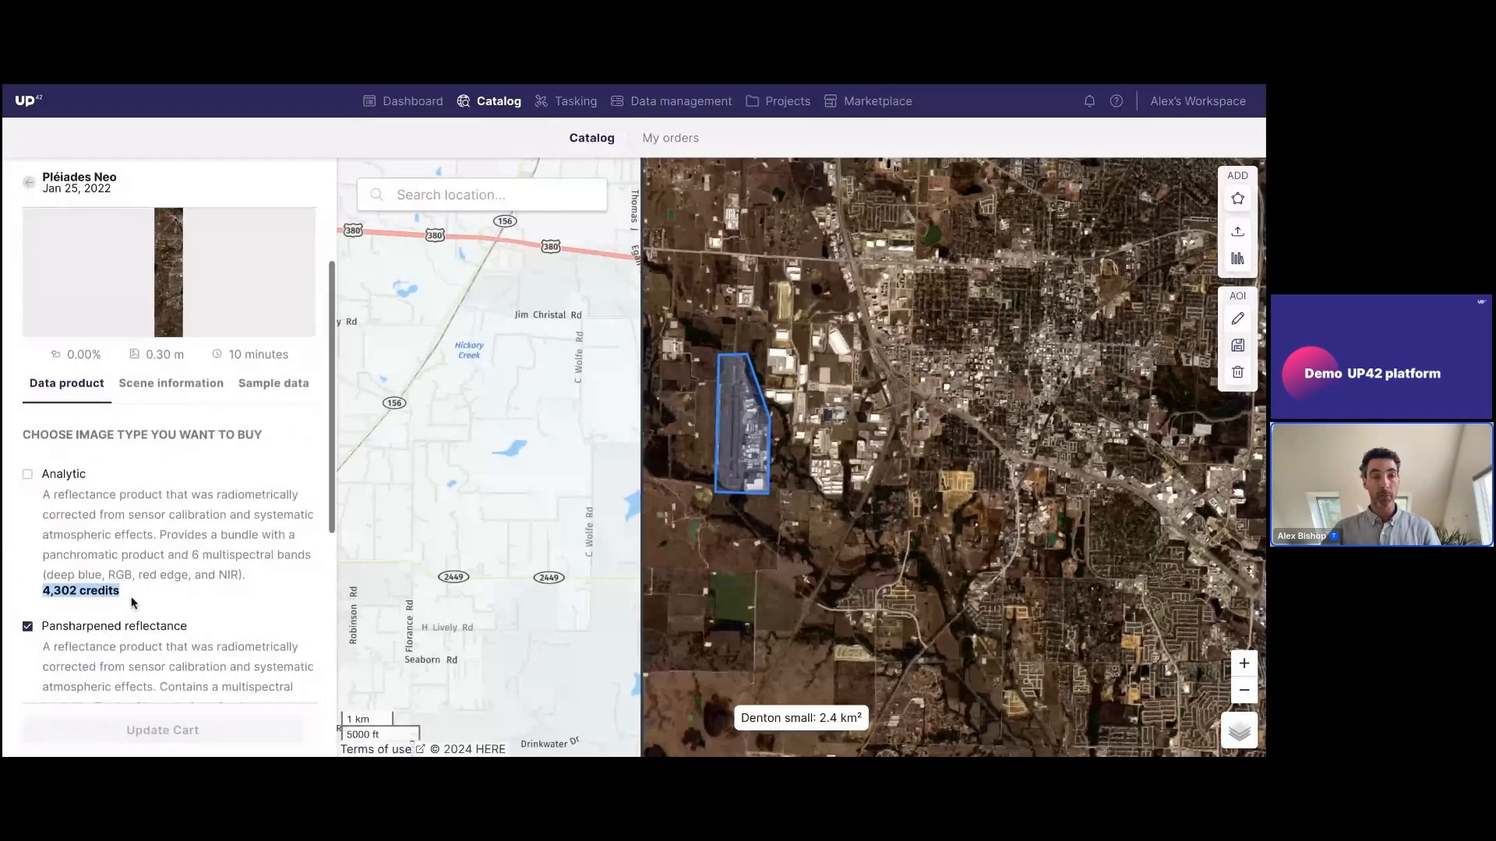
pyautogui.scroll(-2, 132, 594)
pyautogui.scroll(-1, 132, 593)
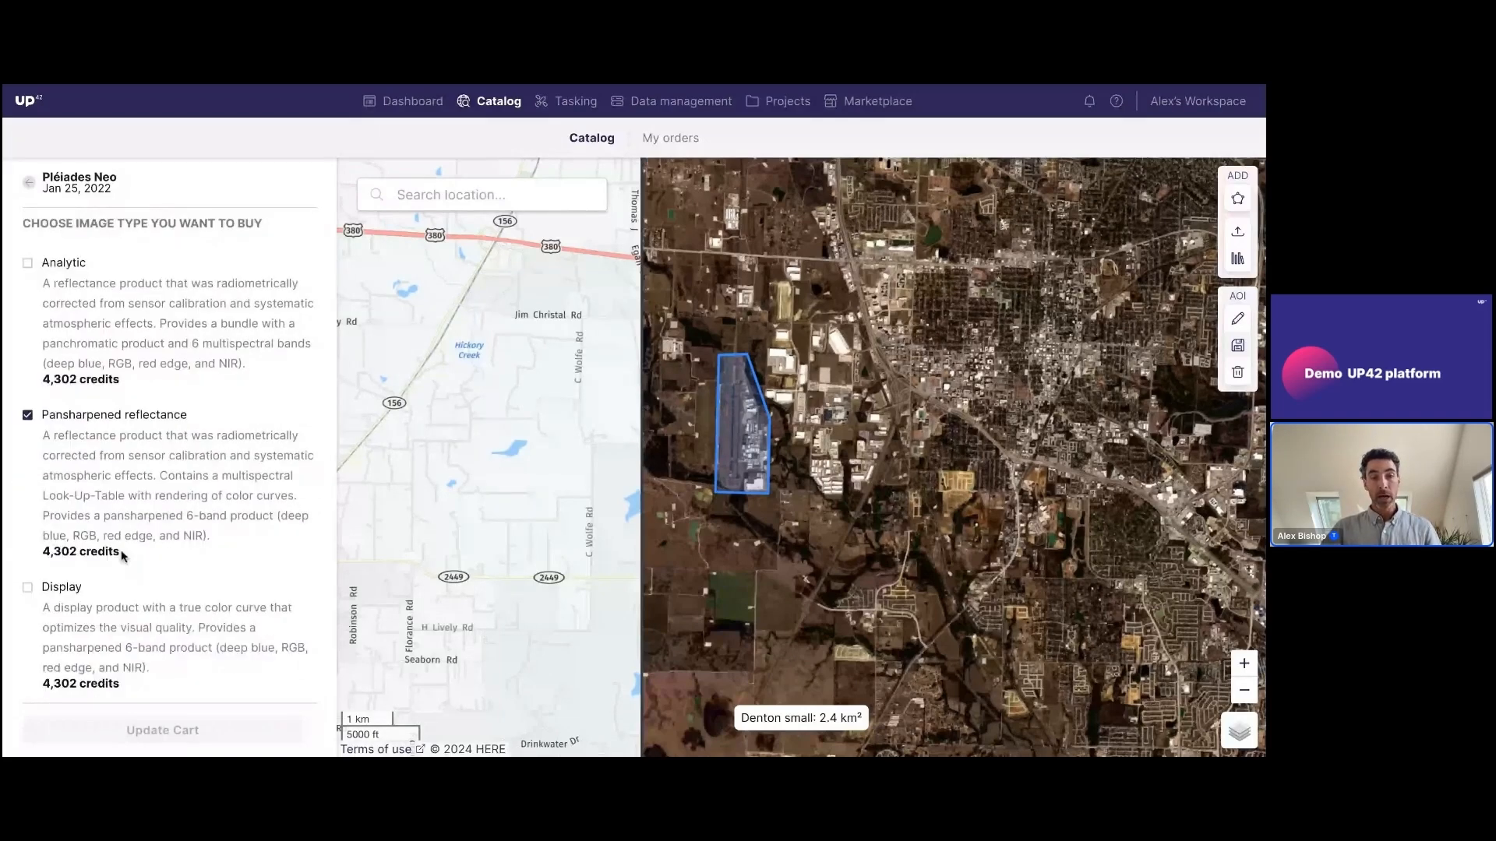
pyautogui.moveTo(130, 556); pyautogui.dragTo(43, 554)
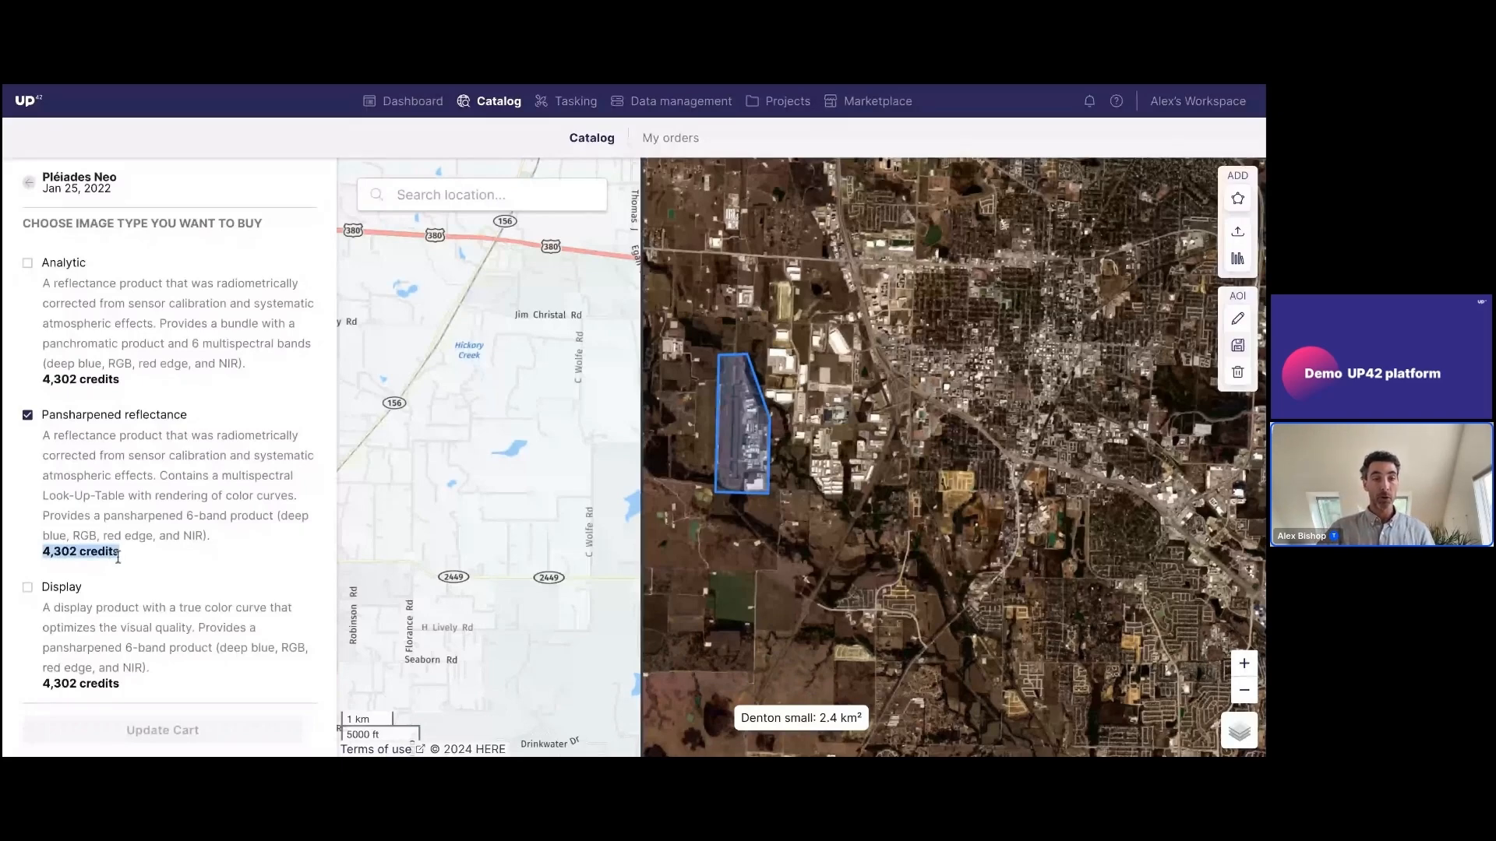
pyautogui.moveTo(122, 556); pyautogui.dragTo(46, 494)
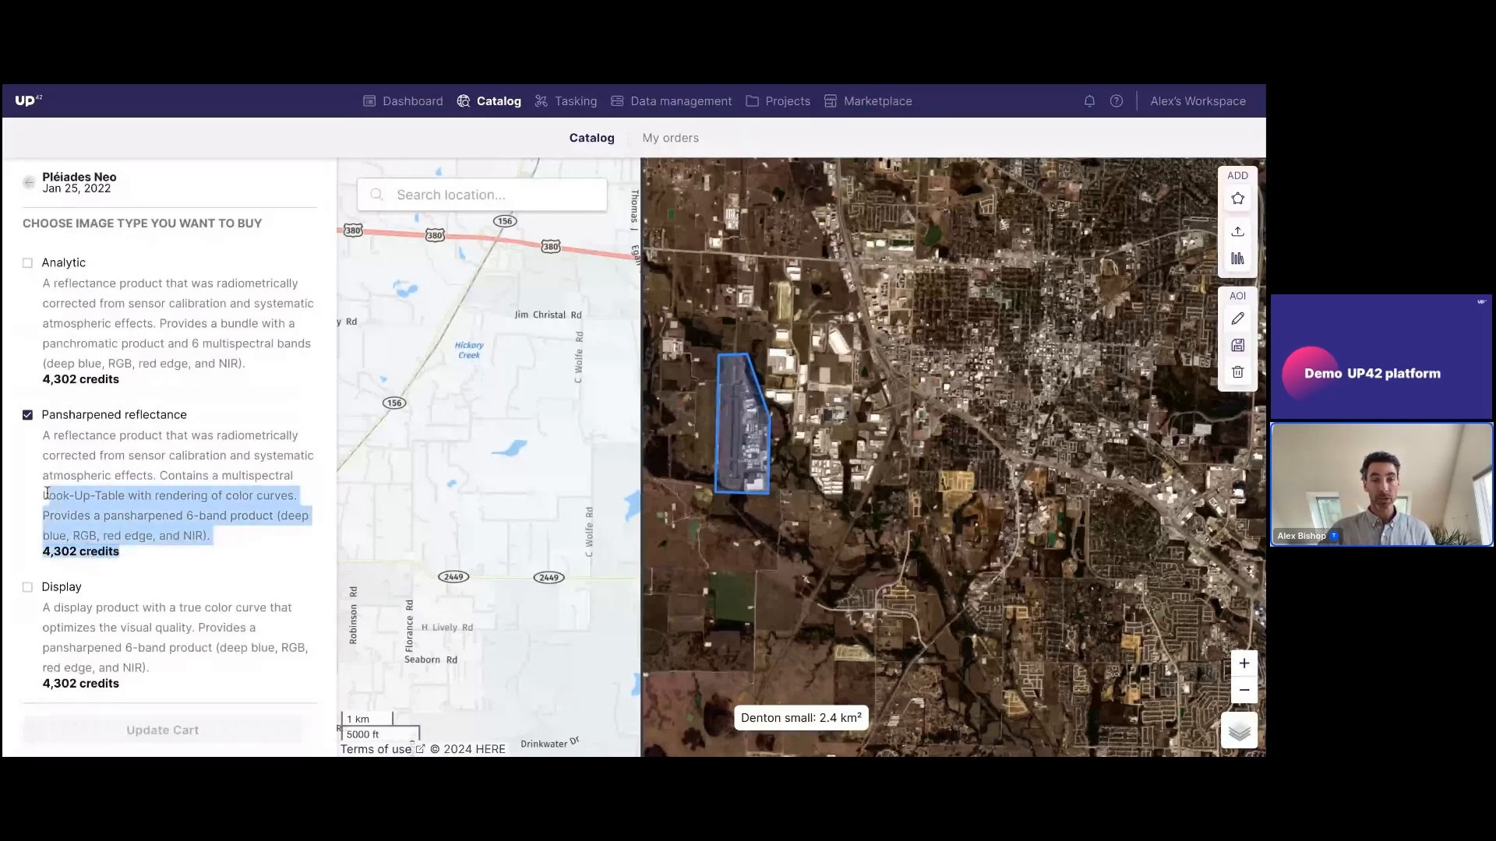
pyautogui.click(46, 493)
# Switch the Pléiades Neo scene's image type from Pansharpened reflectance to Analytic and bring up the cart
pyautogui.scroll(-1, 175, 451)
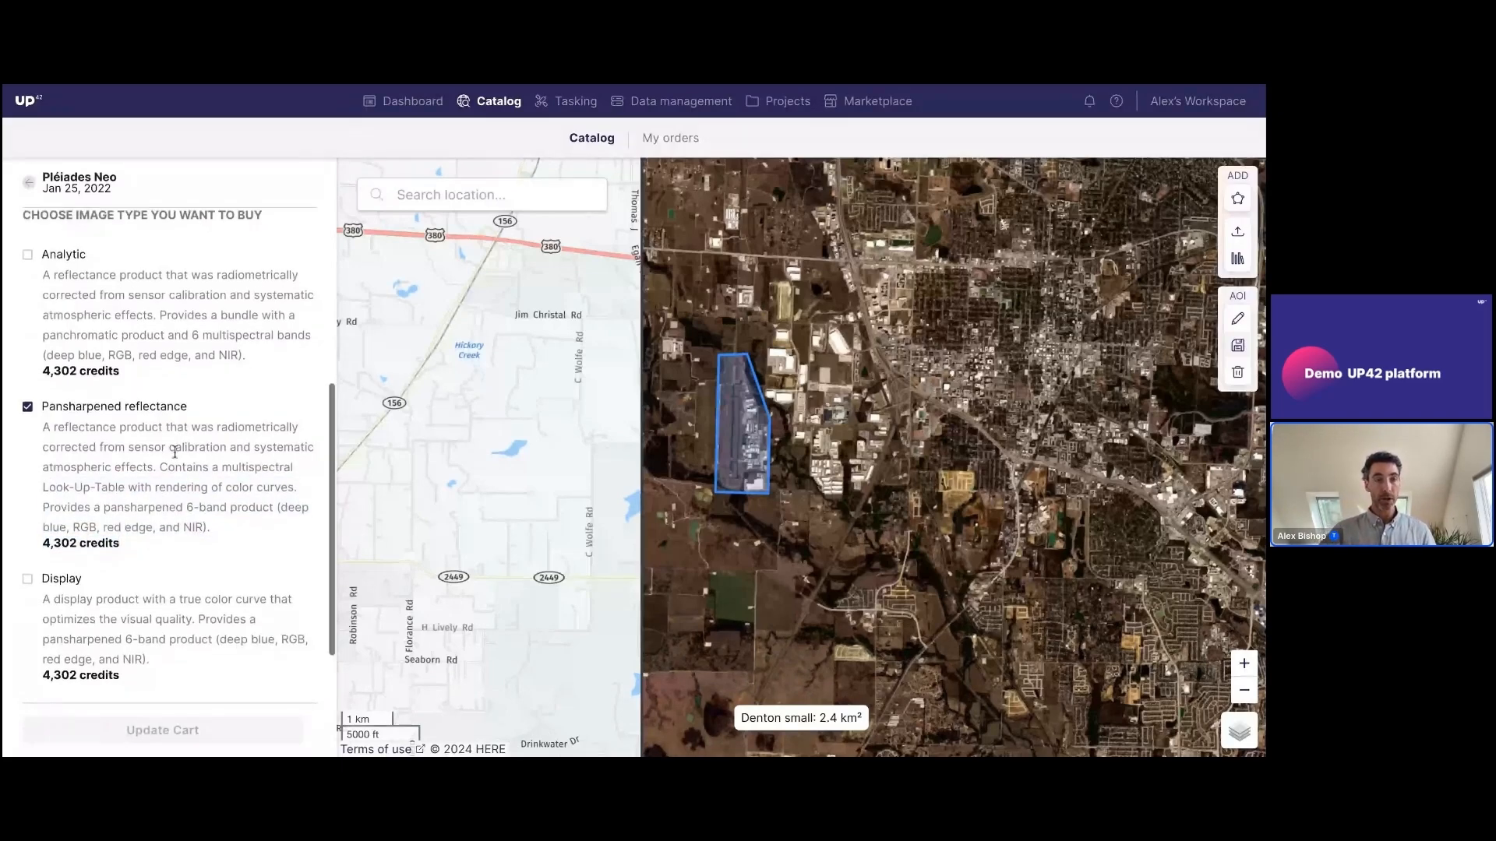
pyautogui.click(27, 254)
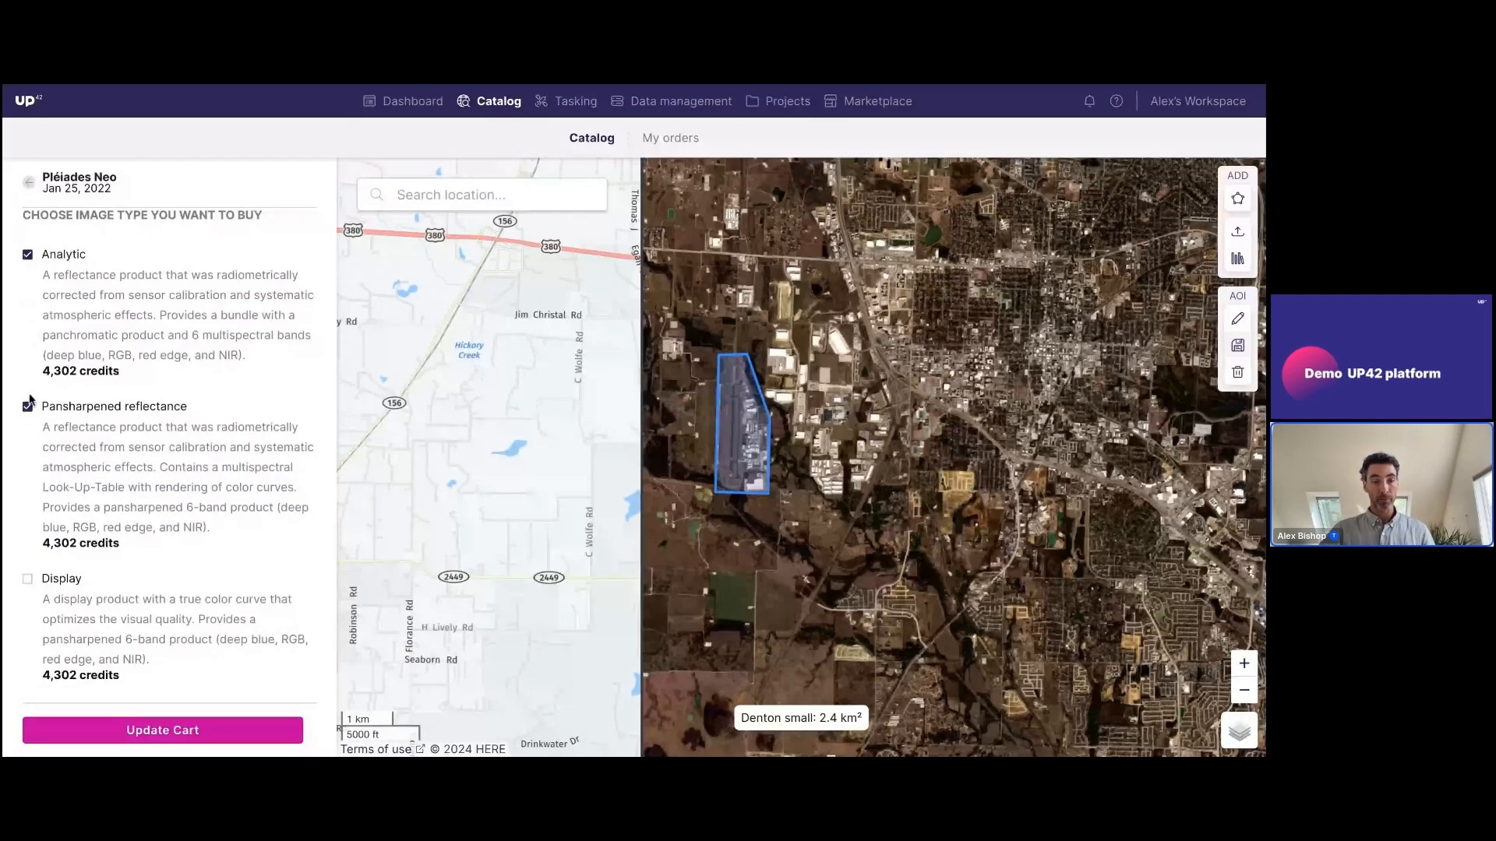
pyautogui.click(28, 407)
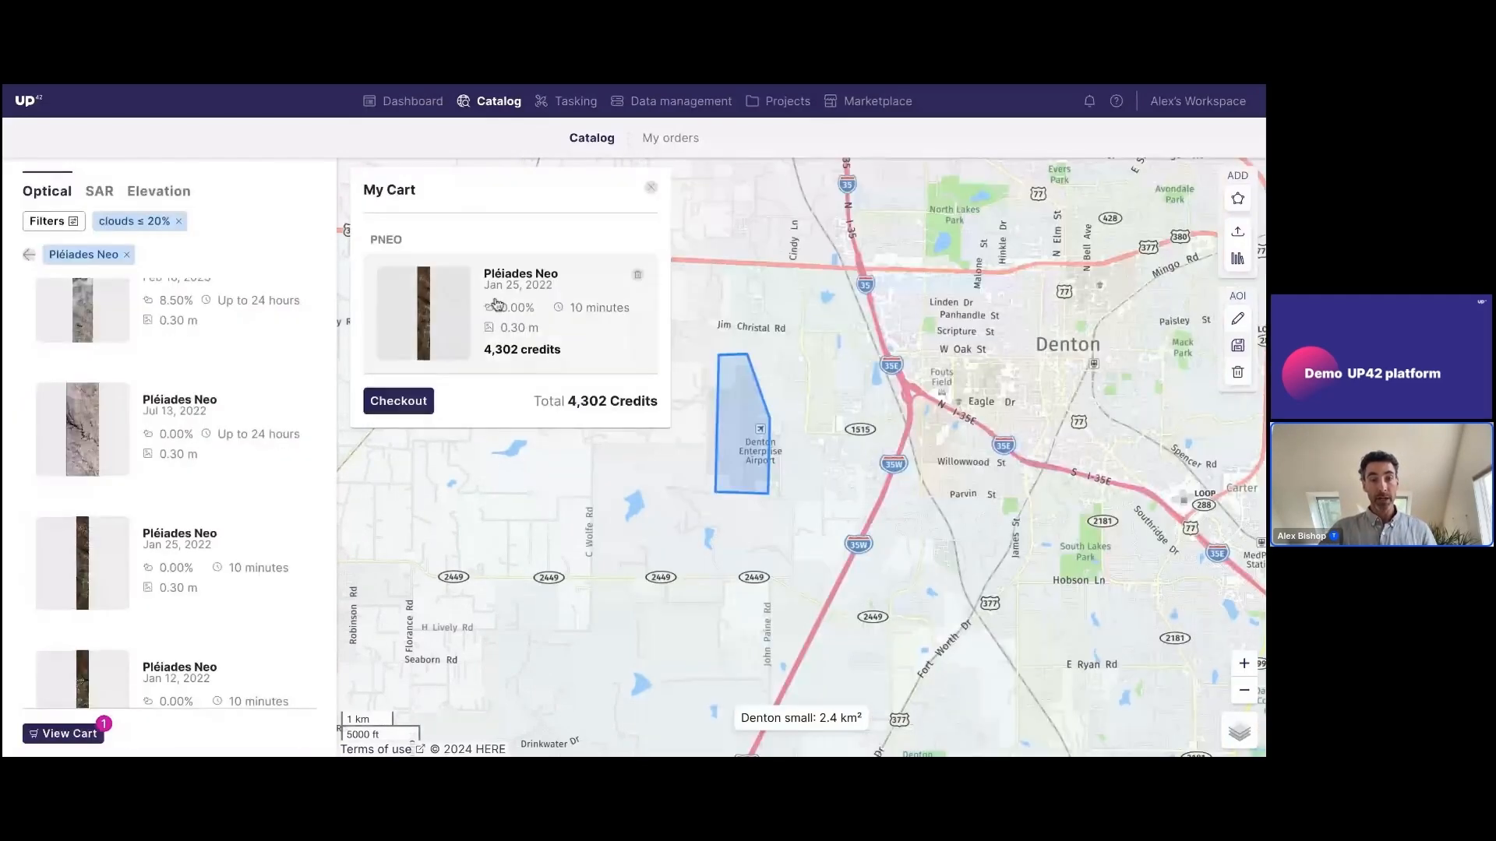
# Check out the cart, add the order tag proj, and leave the order summary and cart without placing the order
pyautogui.click(416, 403)
pyautogui.click(477, 262)
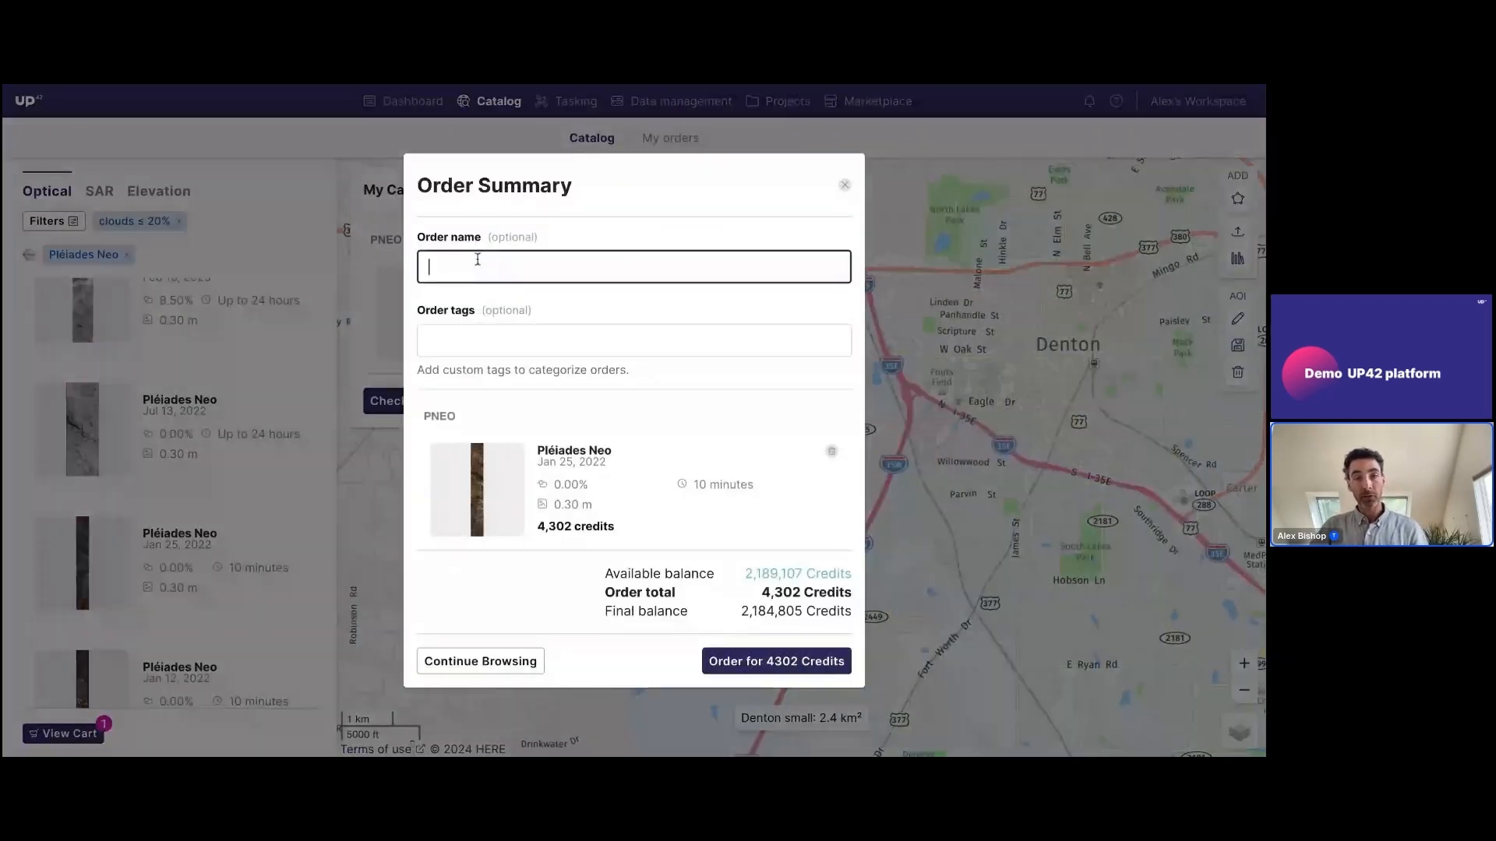
pyautogui.click(535, 339)
pyautogui.write('p')
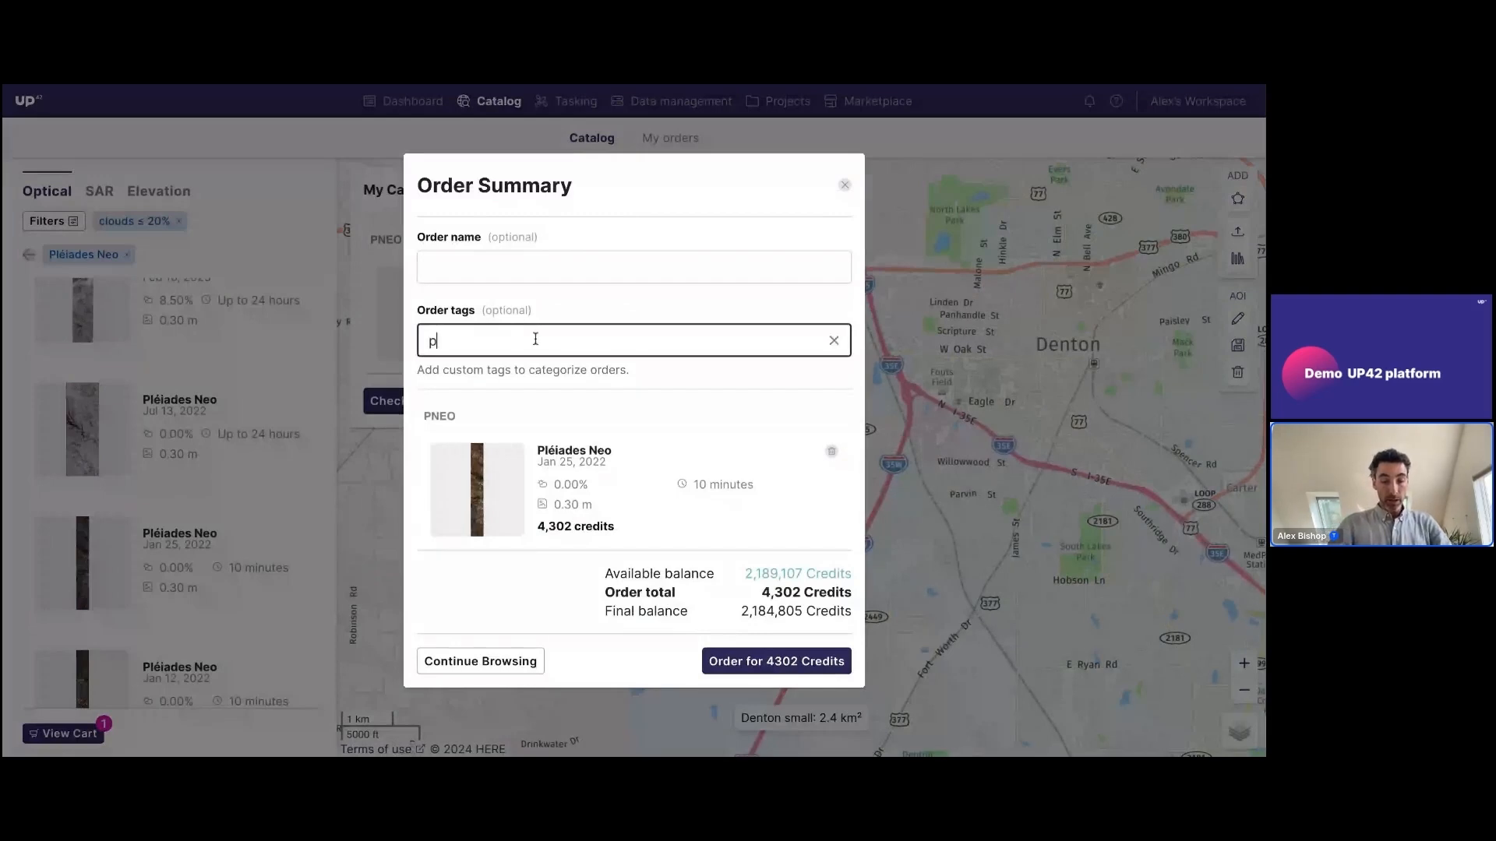
pyautogui.write('roj')
pyautogui.press('Return')
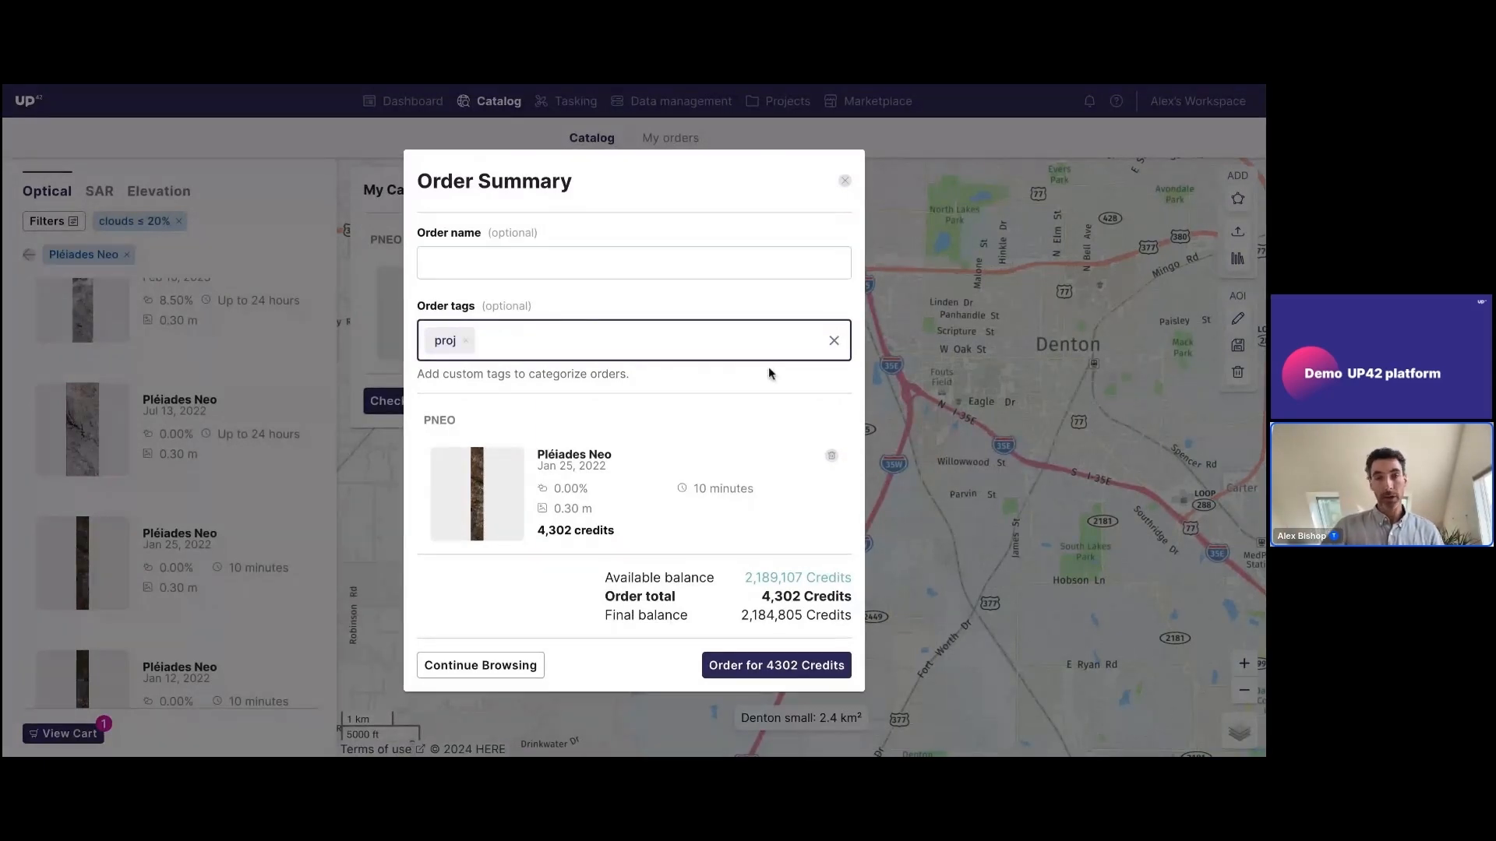
pyautogui.click(846, 184)
pyautogui.click(845, 185)
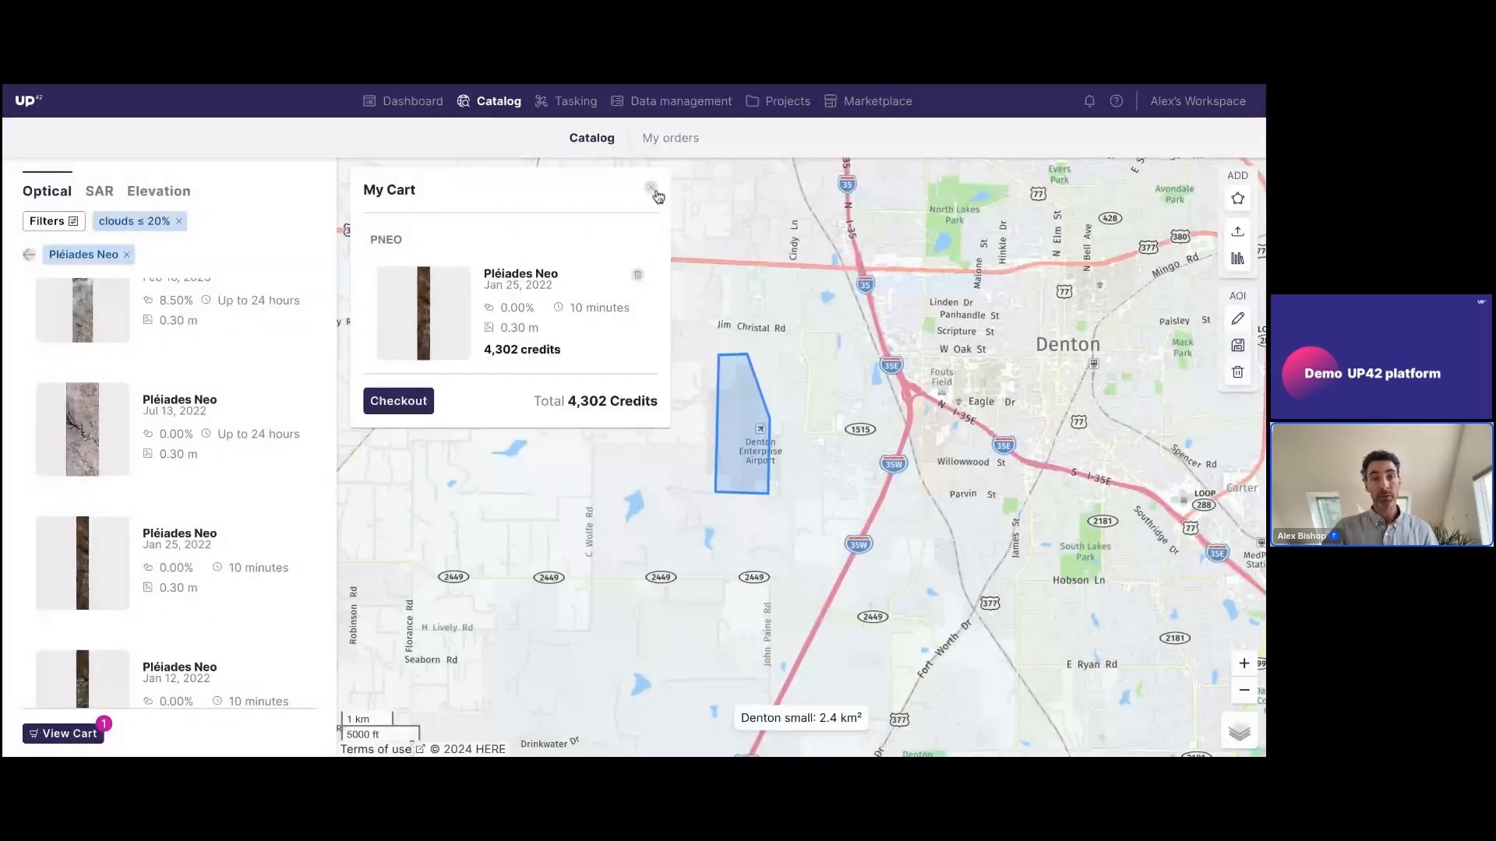
pyautogui.click(654, 193)
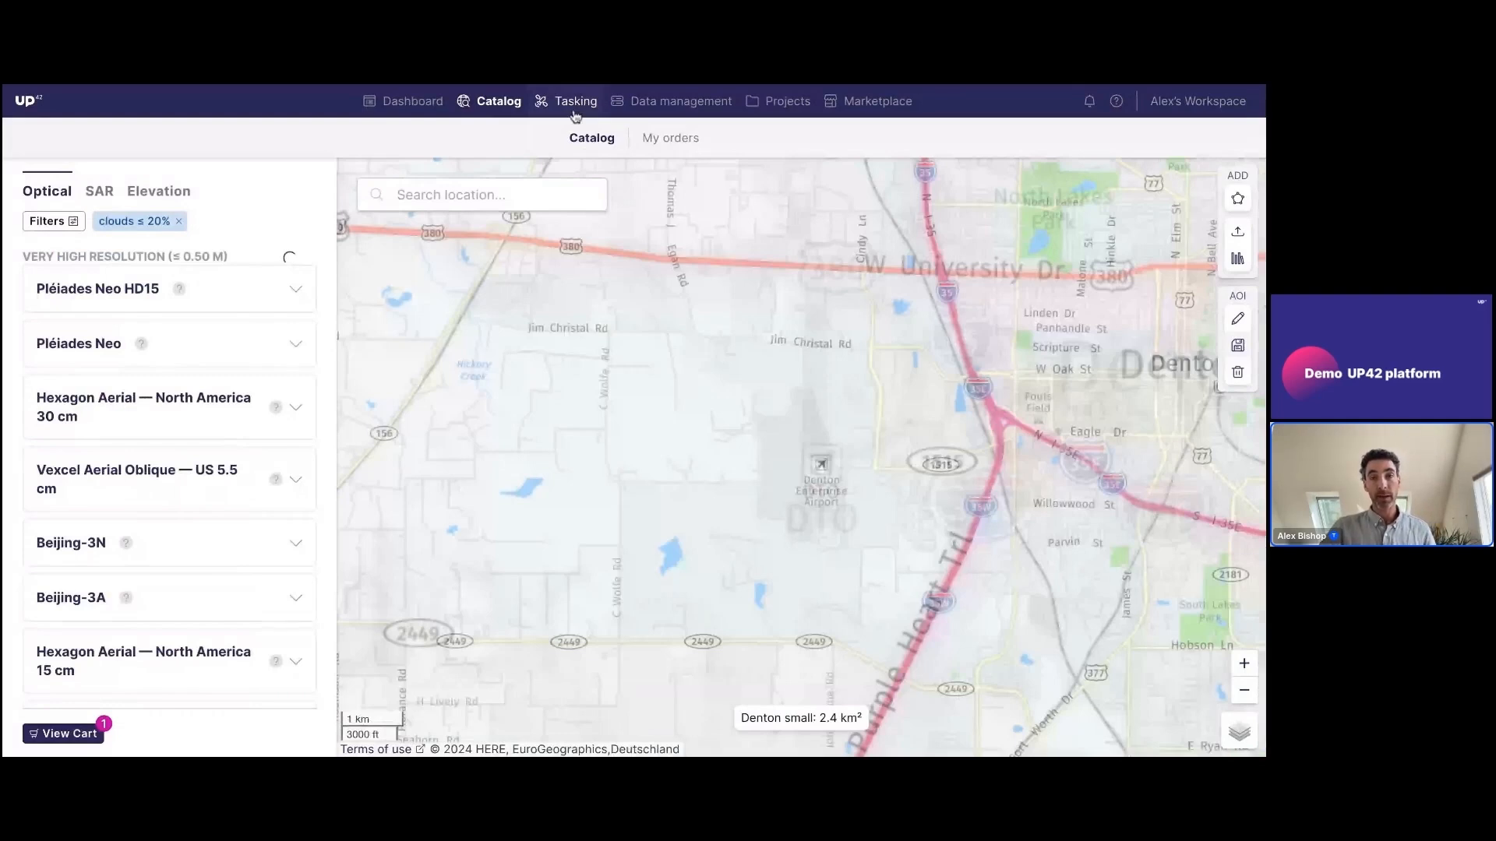
# Start a new tasking order and compare the credits per km² of the available optical collections
pyautogui.click(575, 105)
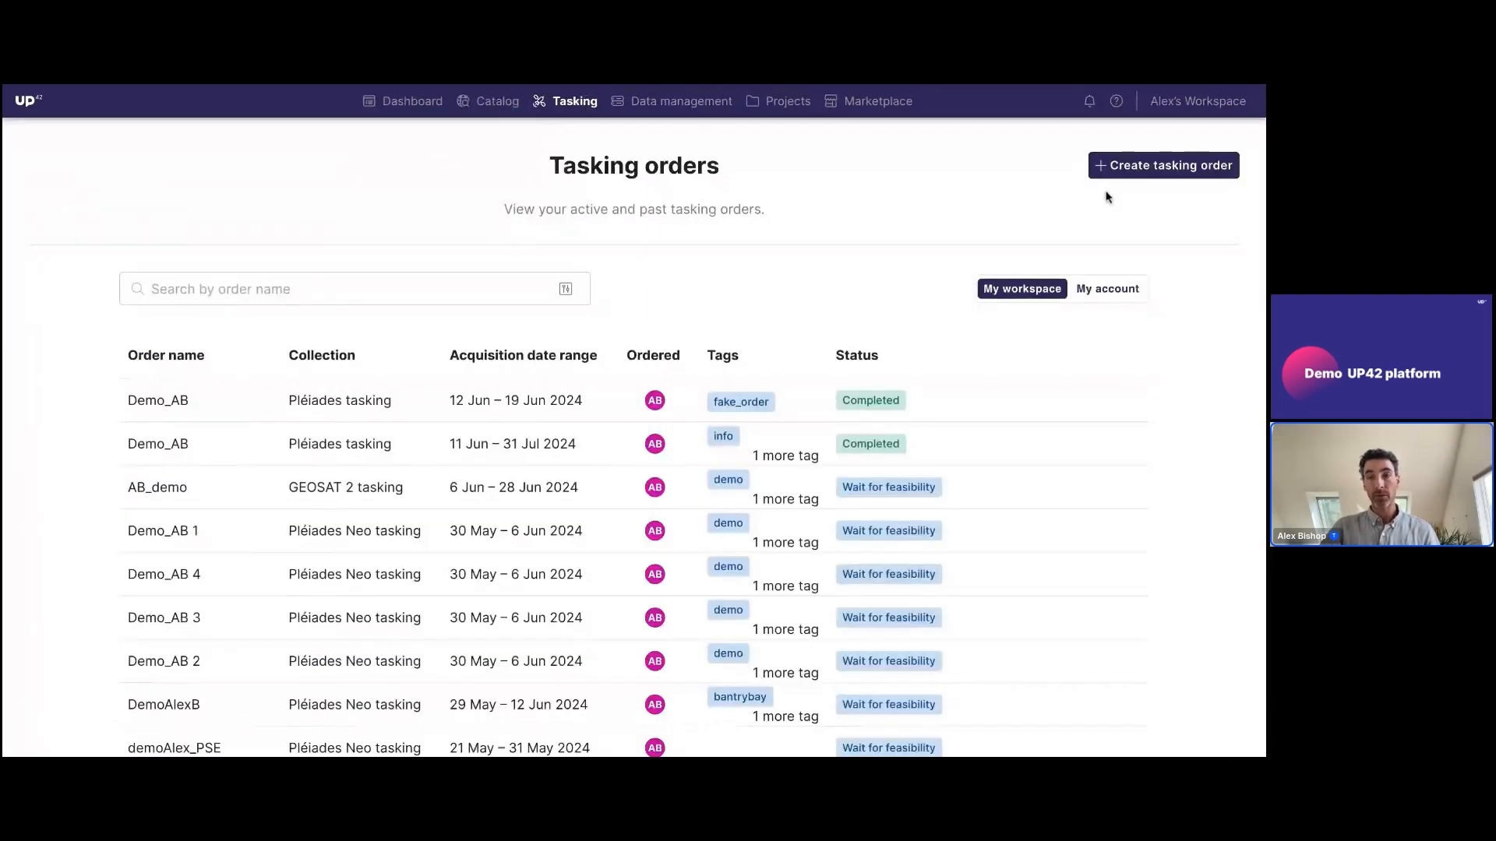
pyautogui.click(1119, 164)
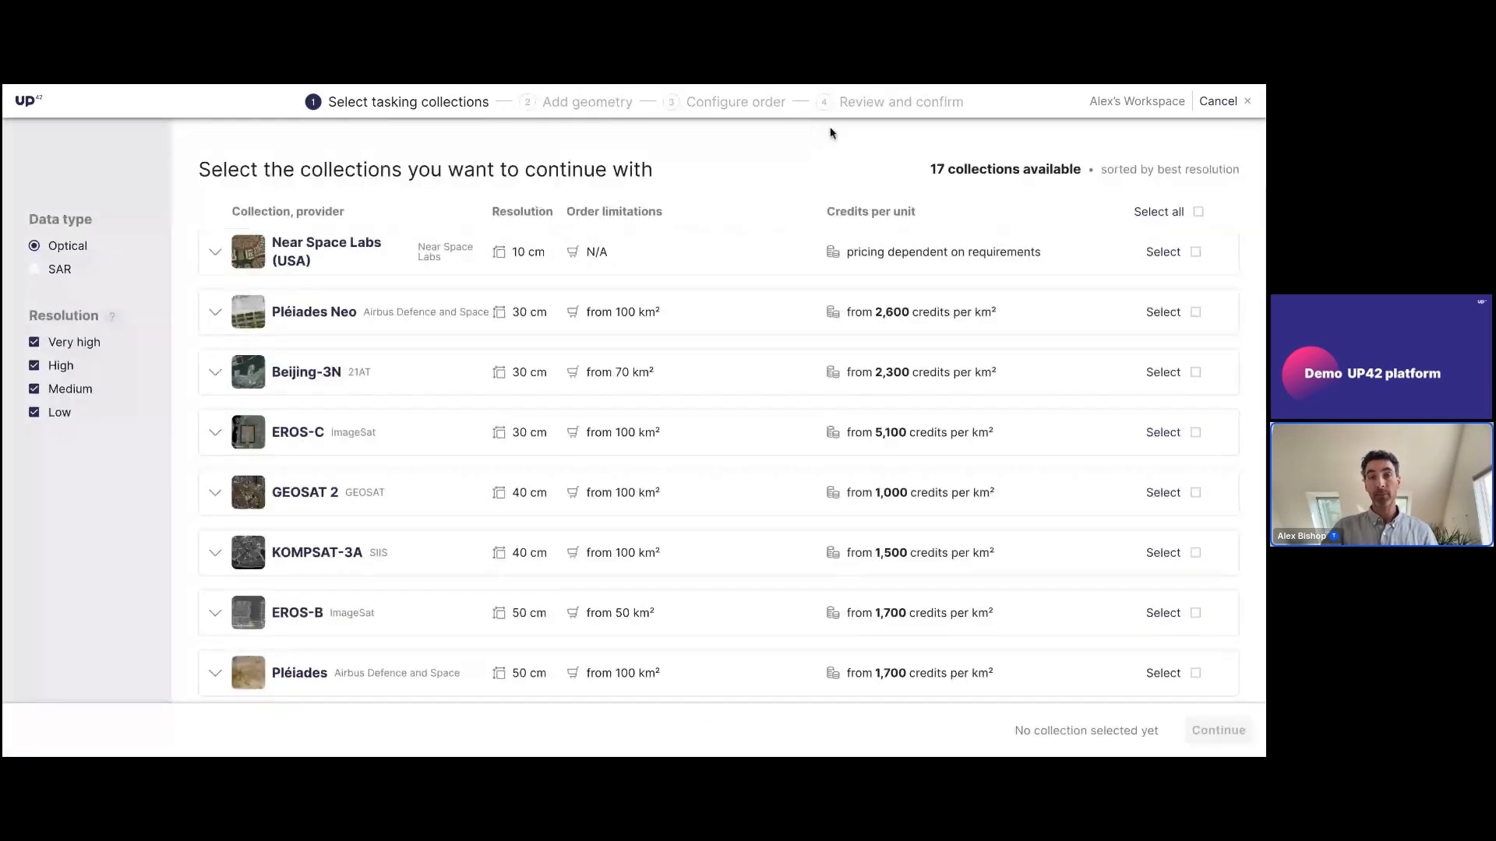
pyautogui.scroll(-2, 865, 394)
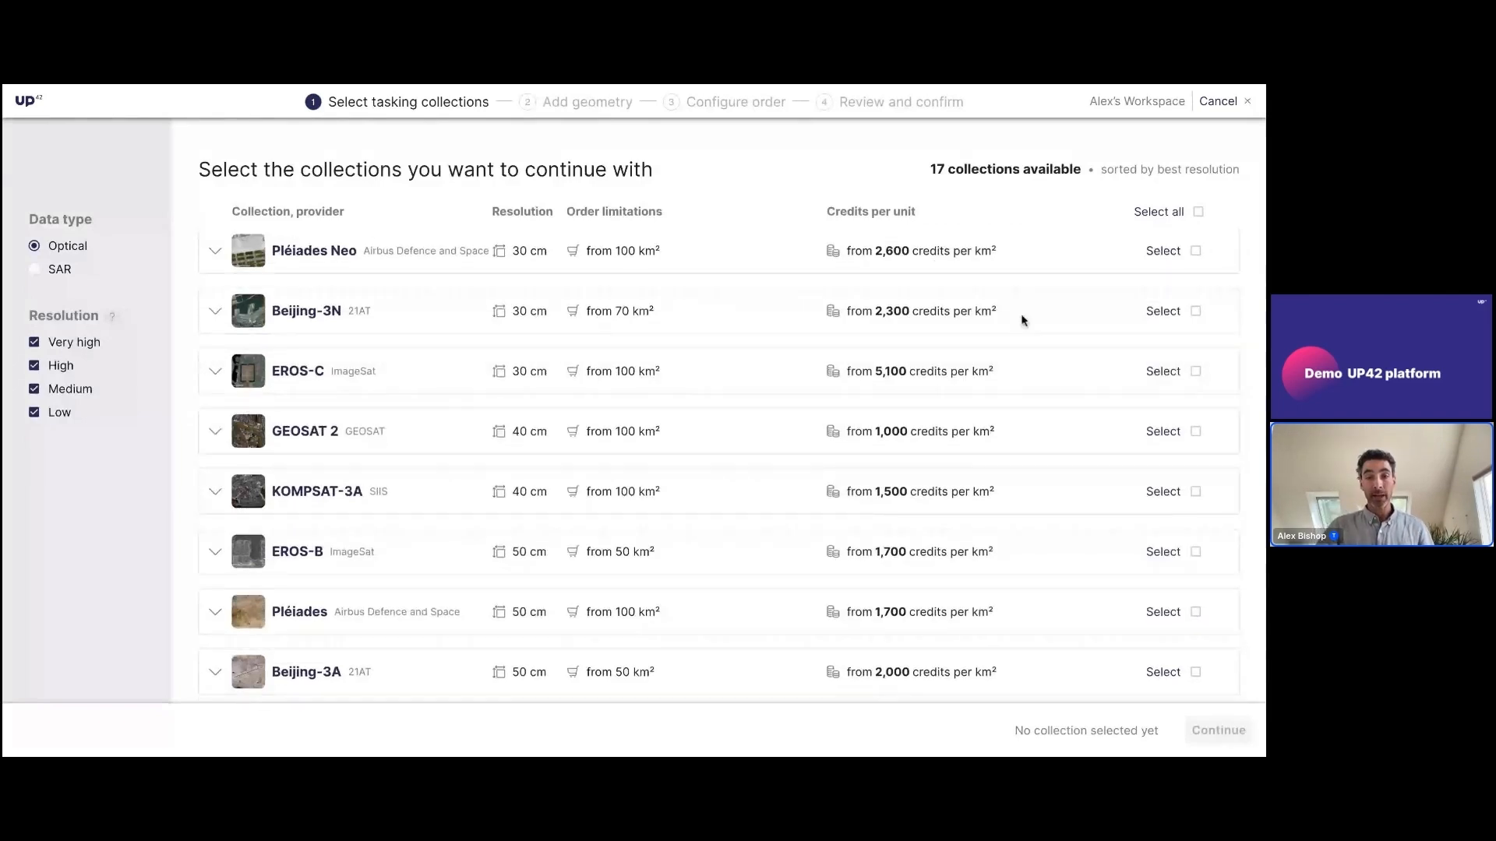
pyautogui.scroll(1, 1023, 320)
pyautogui.moveTo(1023, 321); pyautogui.dragTo(885, 320)
pyautogui.moveTo(1003, 283); pyautogui.dragTo(873, 282)
pyautogui.moveTo(1003, 407); pyautogui.dragTo(862, 402)
pyautogui.moveTo(908, 461); pyautogui.dragTo(995, 465)
# Select the GEOSAT 2 and Pléiades tasking collections and continue to the geometry stage
pyautogui.click(1184, 463)
pyautogui.click(1197, 463)
pyautogui.scroll(-2, 1188, 475)
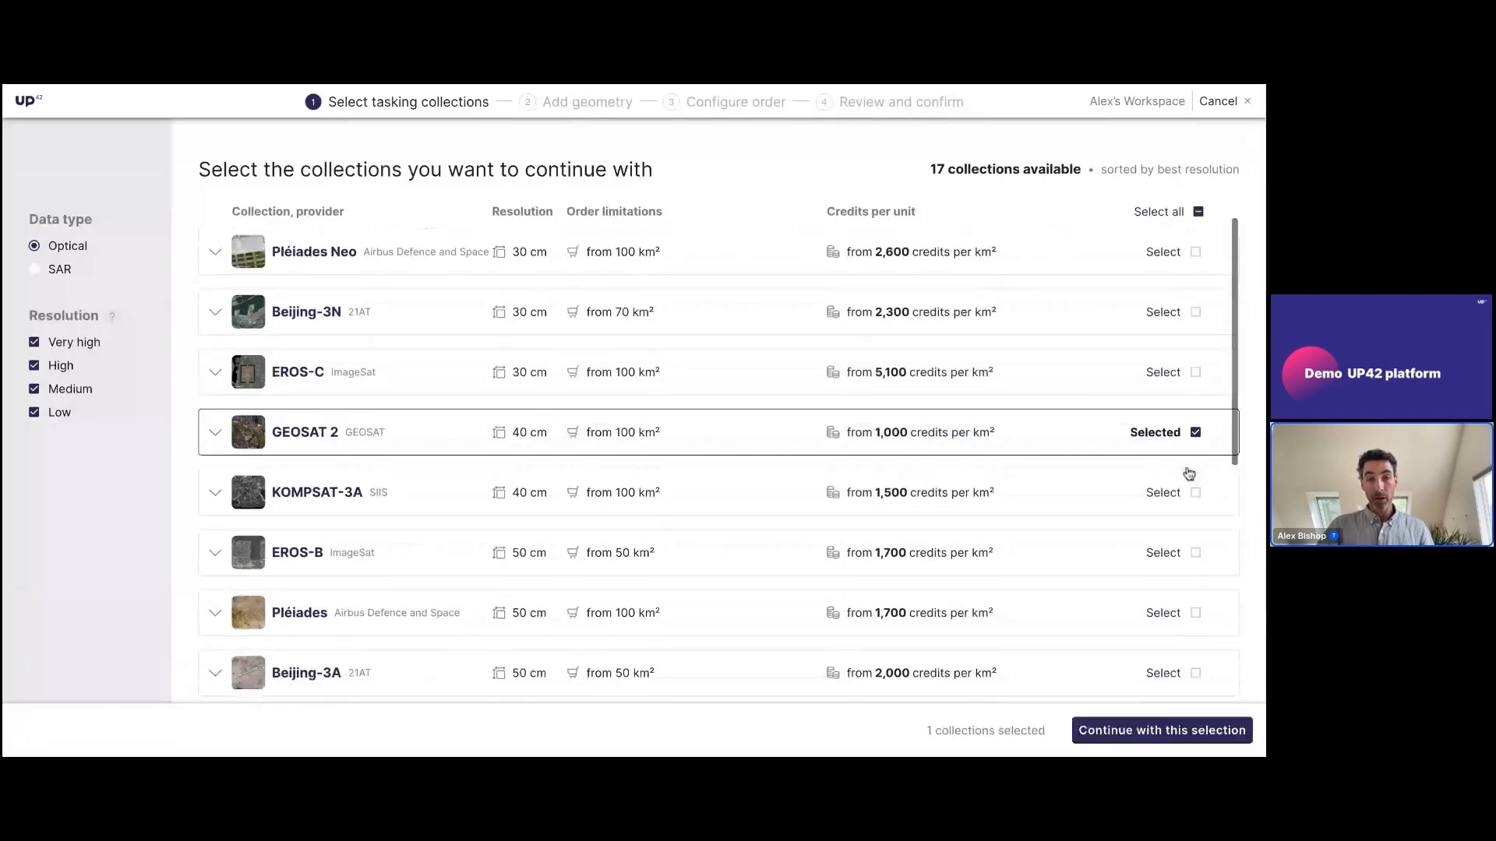
pyautogui.click(1195, 508)
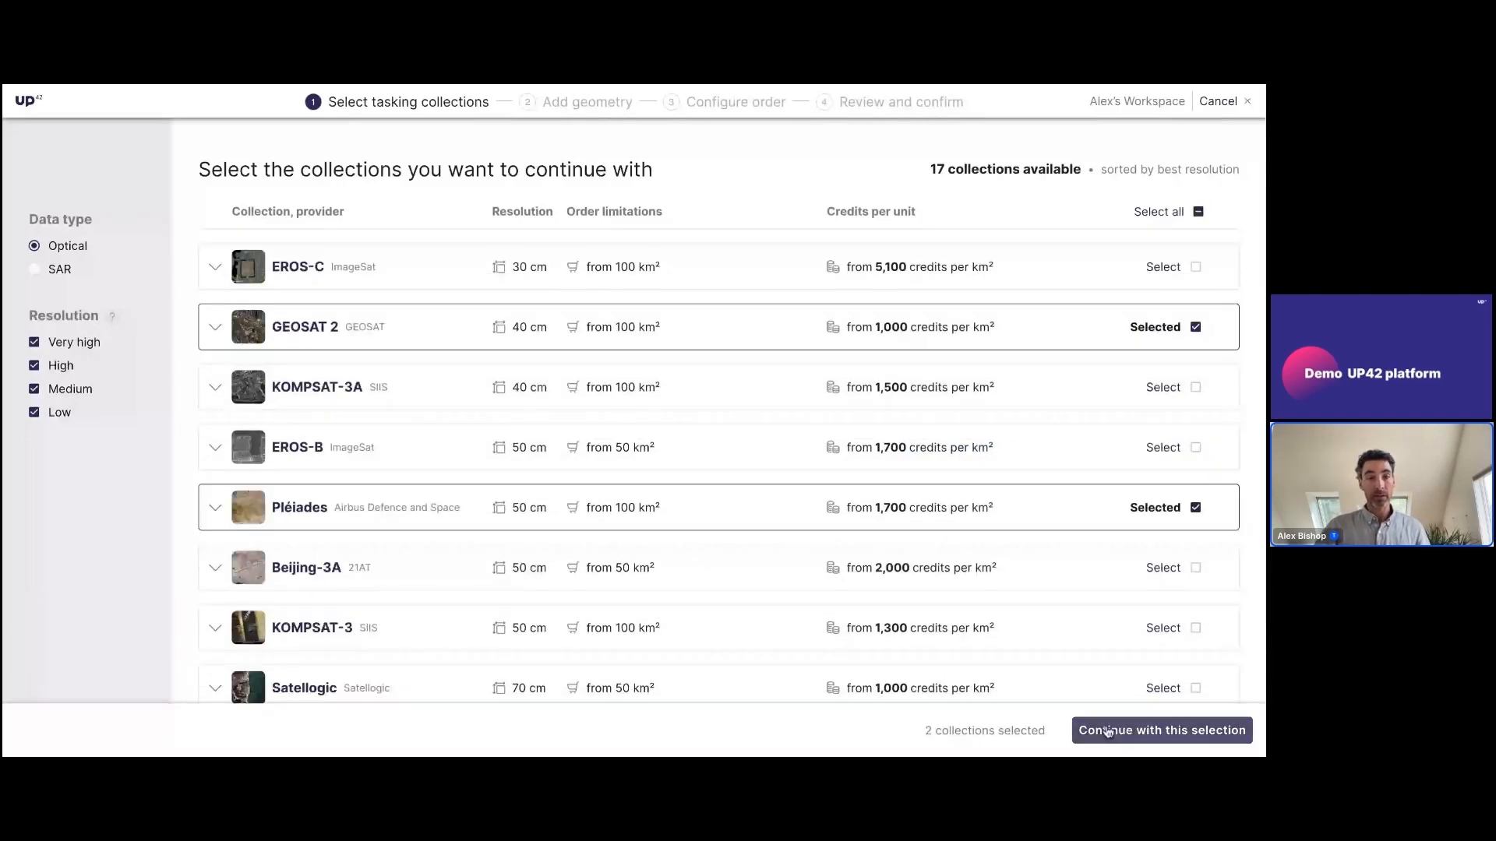
pyautogui.click(1108, 733)
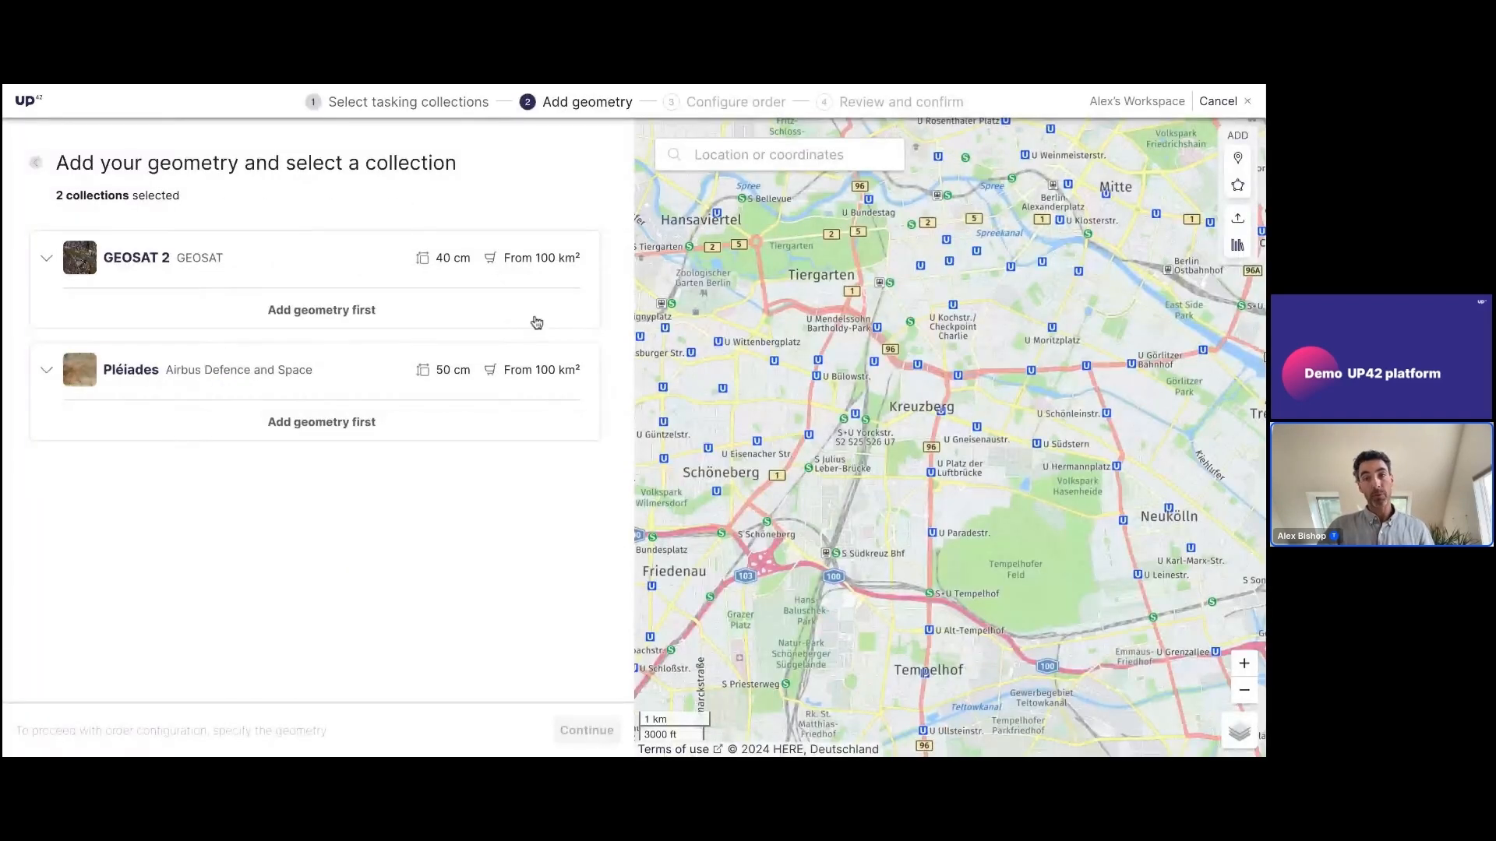
# Load the Multi site geometry from the geometry library into the tasking order
pyautogui.click(1238, 245)
pyautogui.click(338, 479)
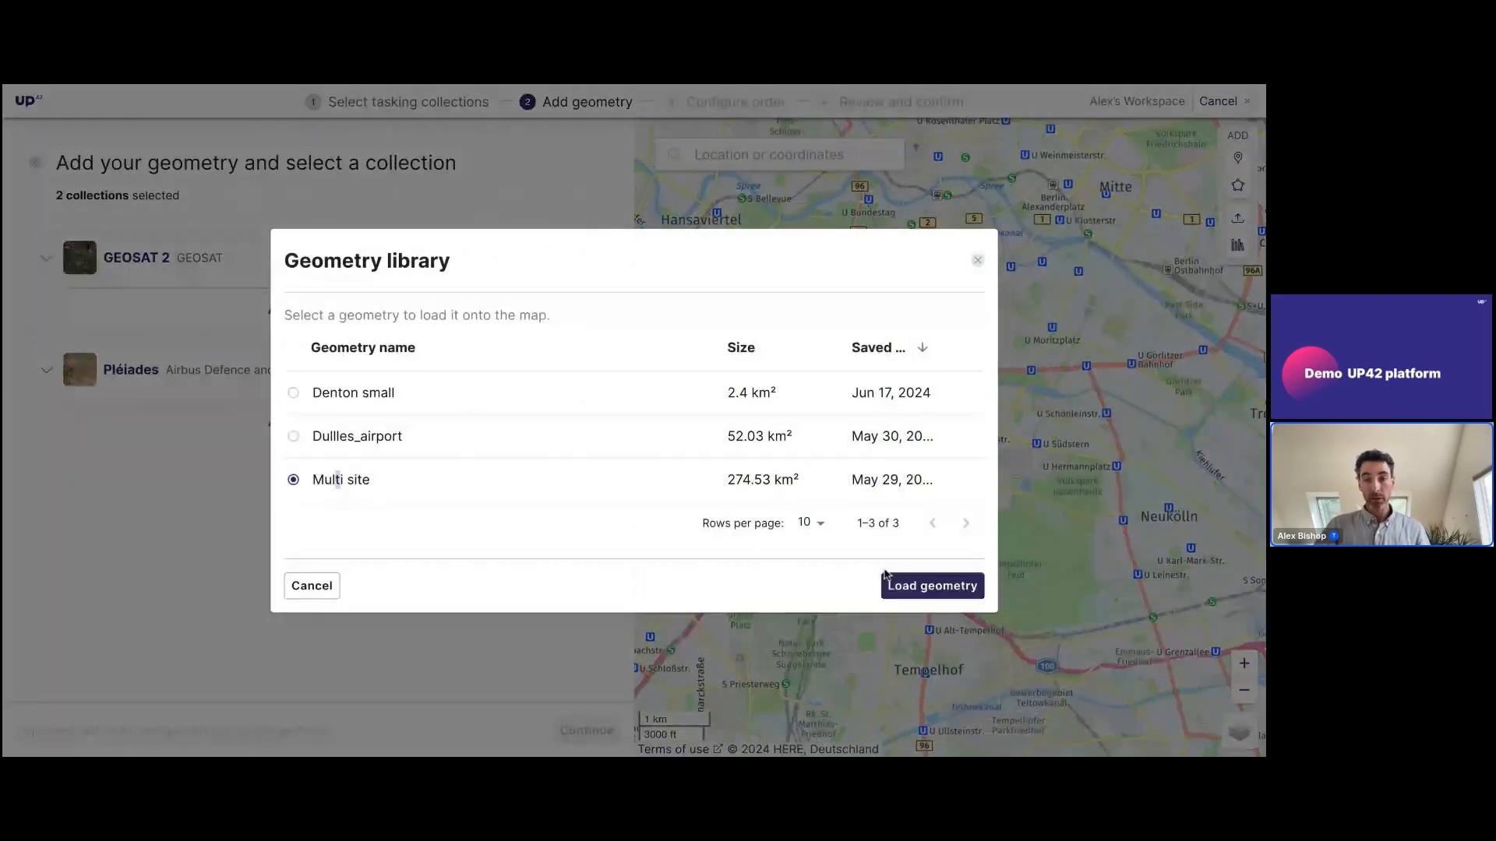
pyautogui.click(892, 585)
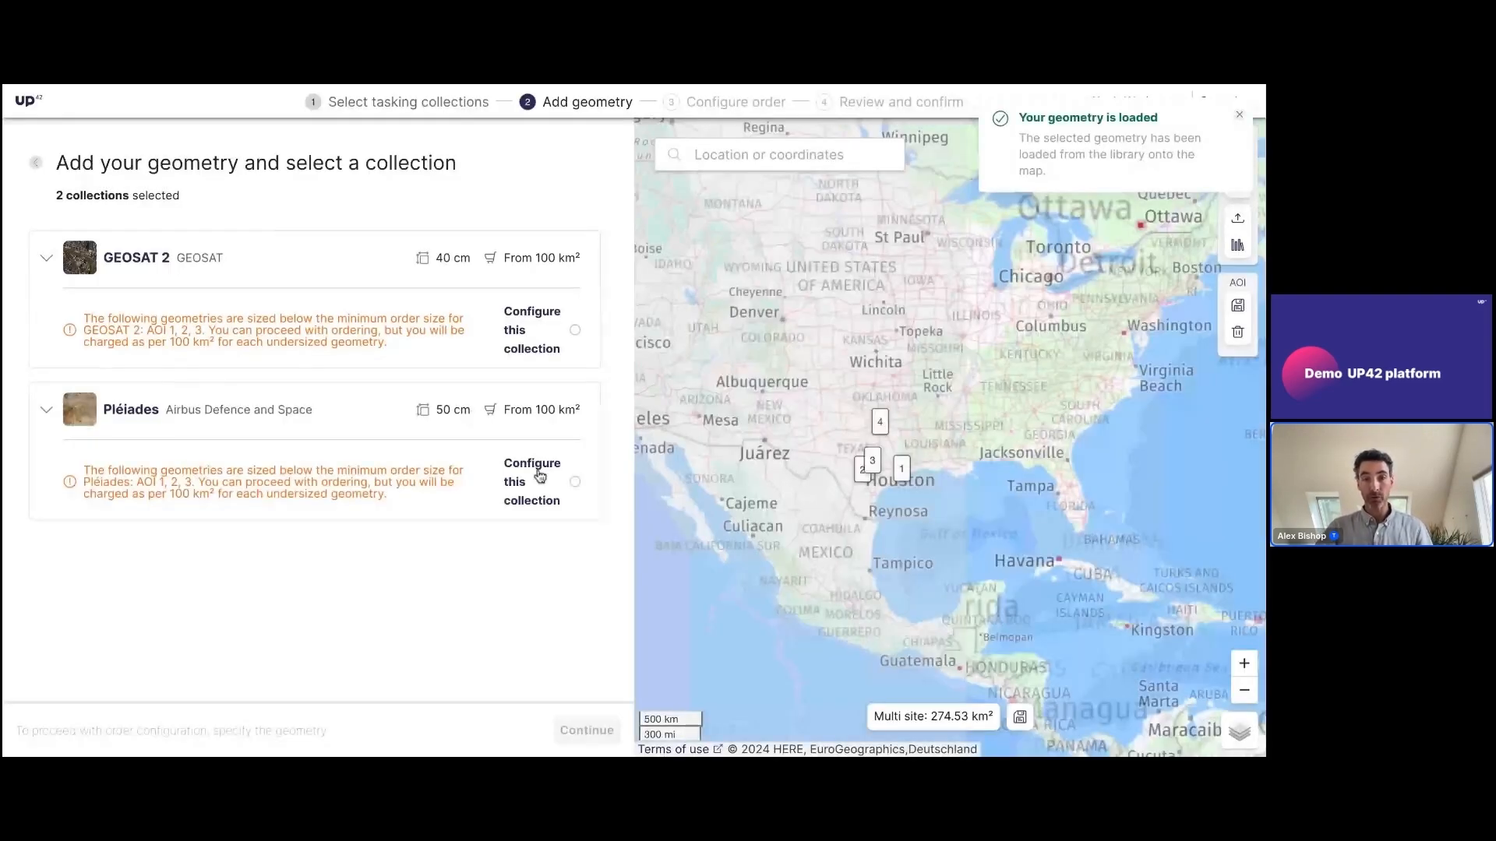
# Compare the approximate credits of GEOSAT 2 and Pléiades for the Multi site geometry, and cancel the tasking order
pyautogui.click(575, 333)
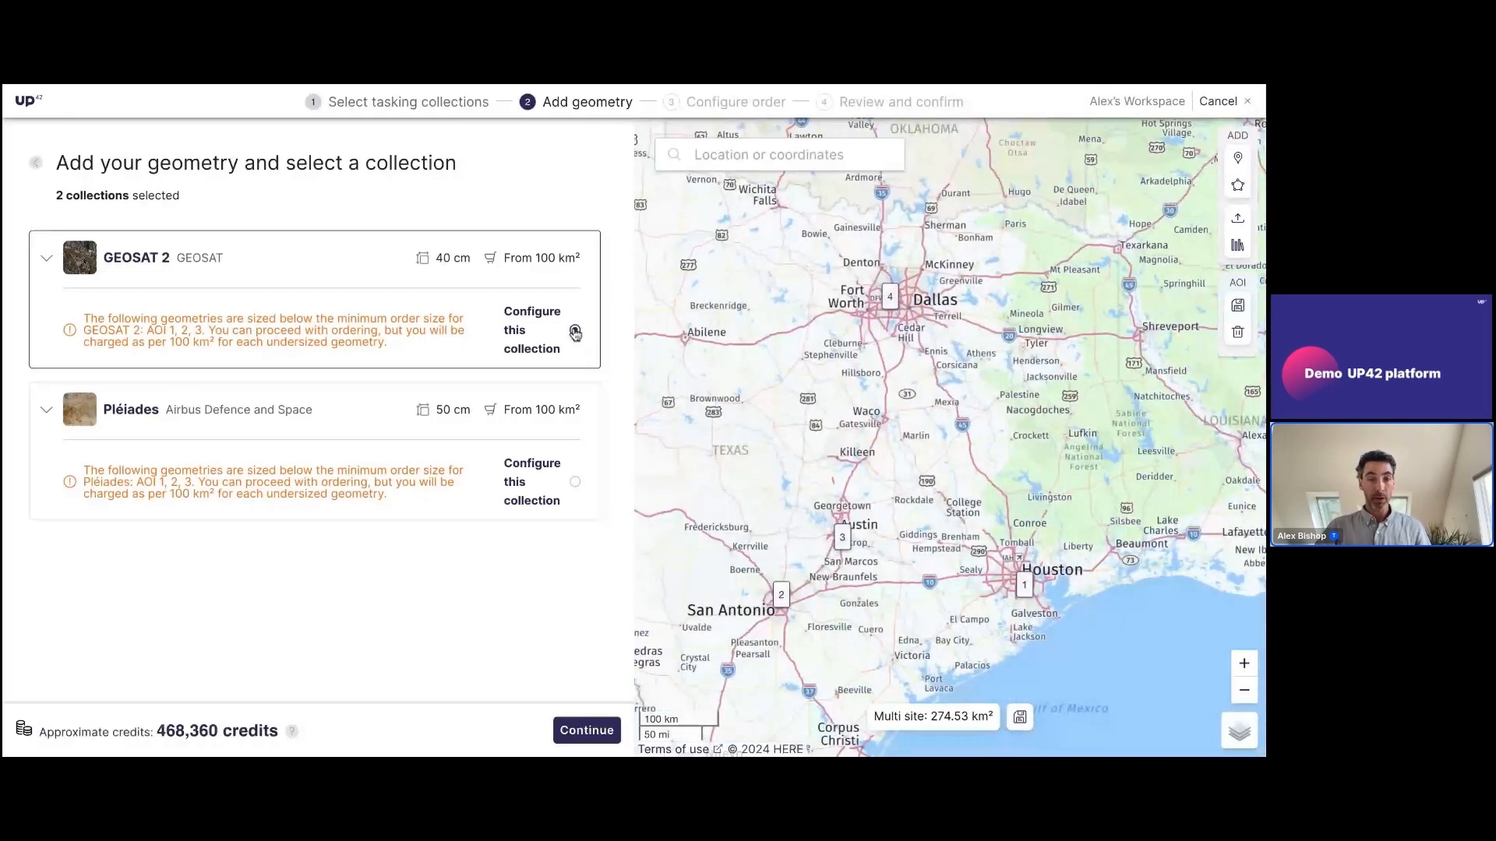
pyautogui.moveTo(185, 732); pyautogui.dragTo(281, 732)
pyautogui.click(575, 482)
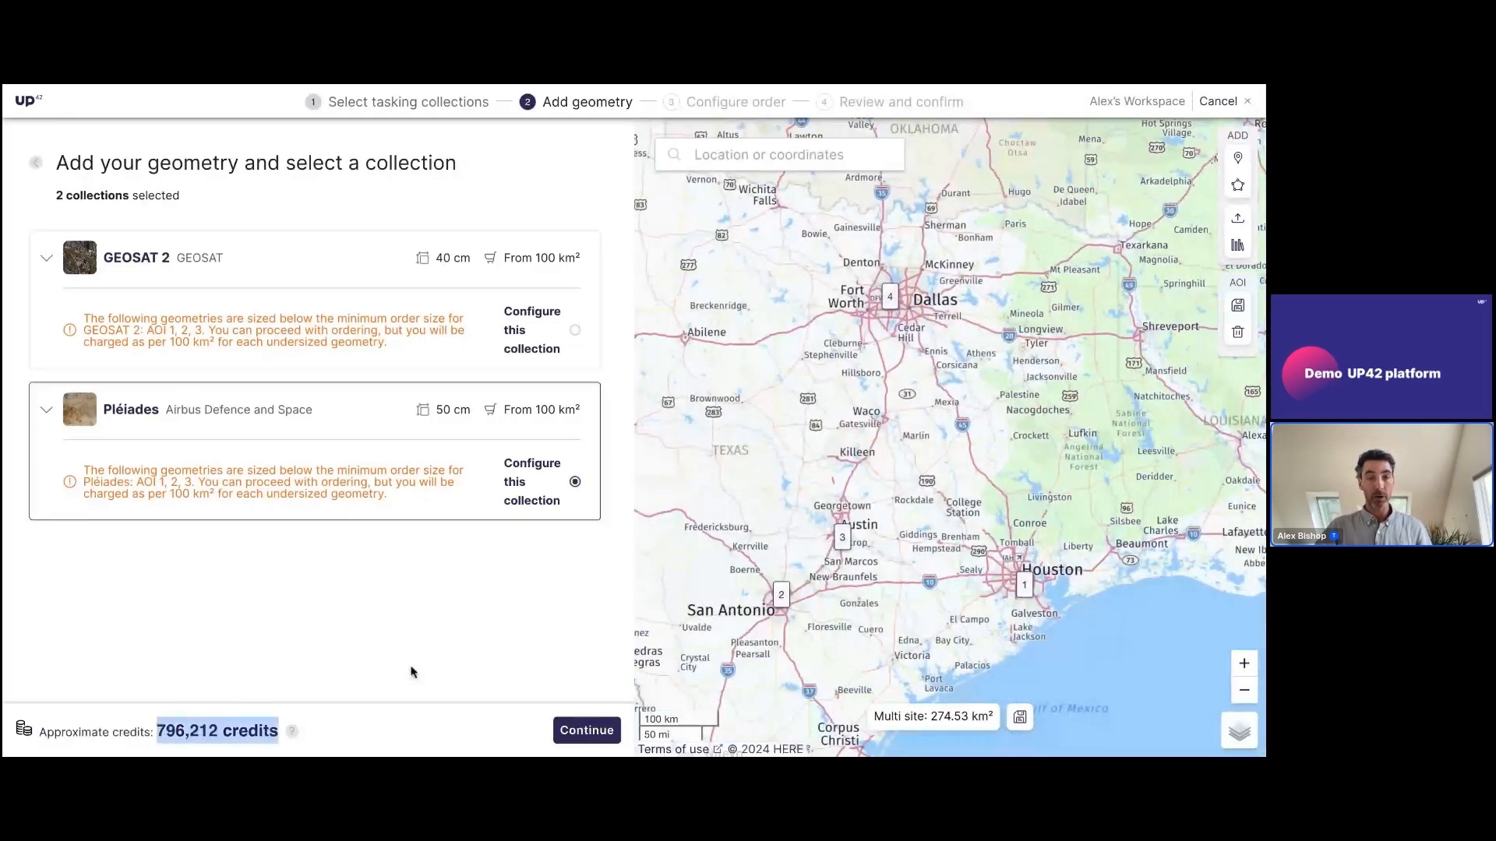
pyautogui.click(575, 337)
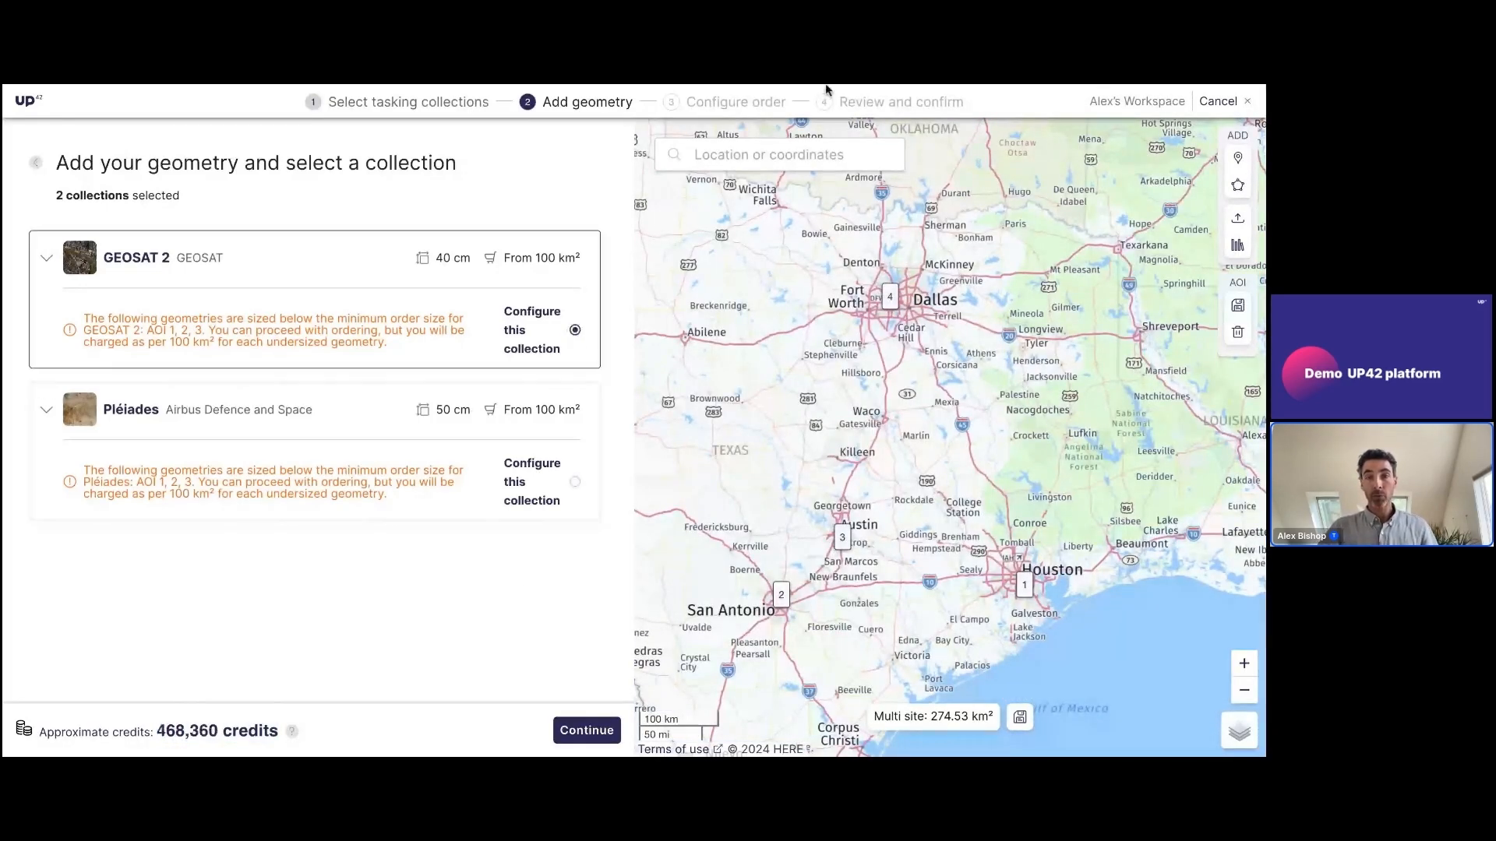
pyautogui.click(1216, 102)
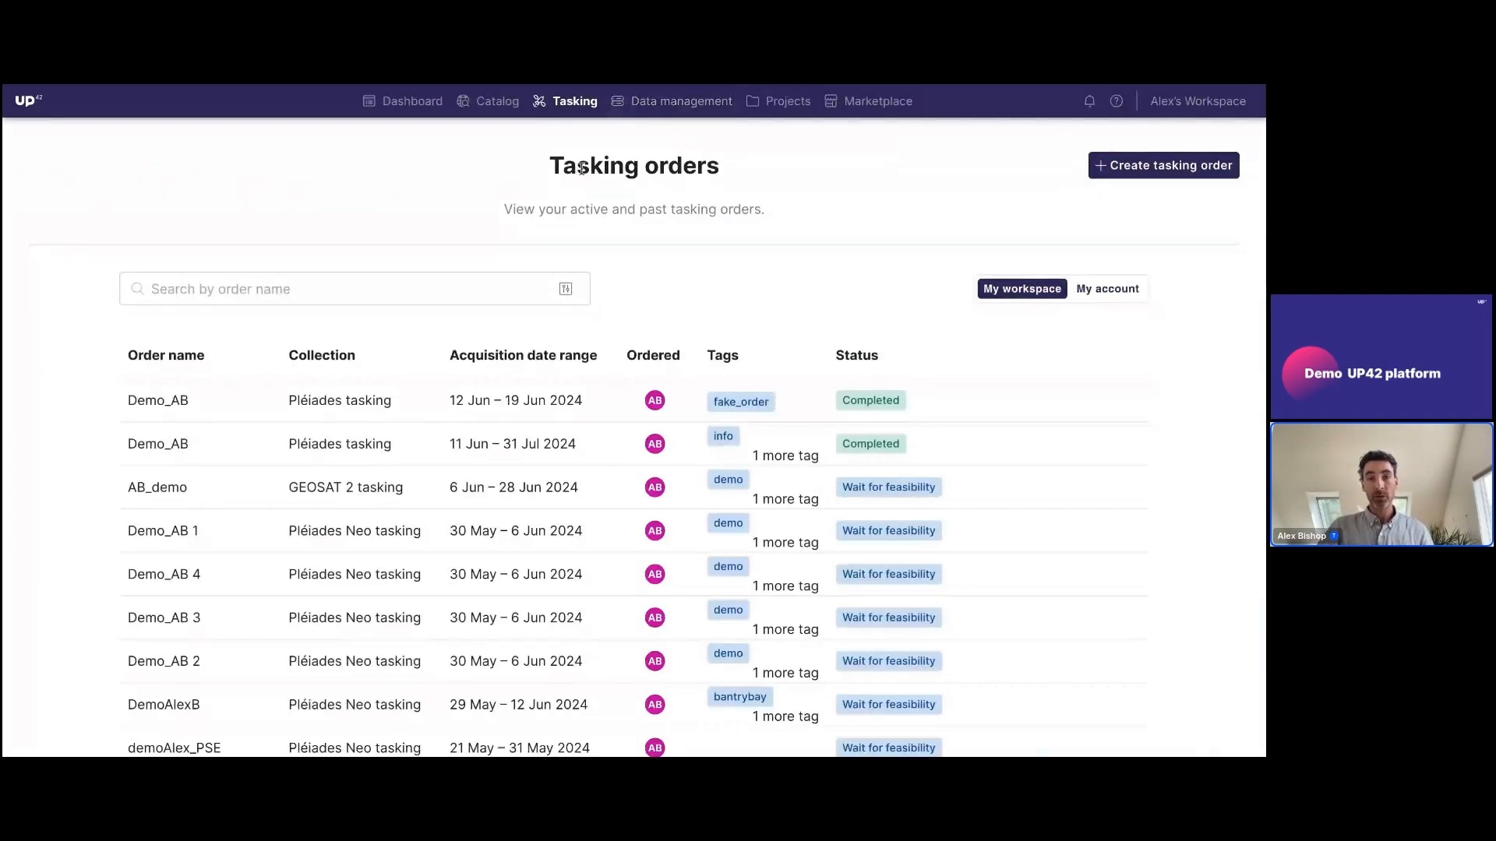
pyautogui.click(671, 102)
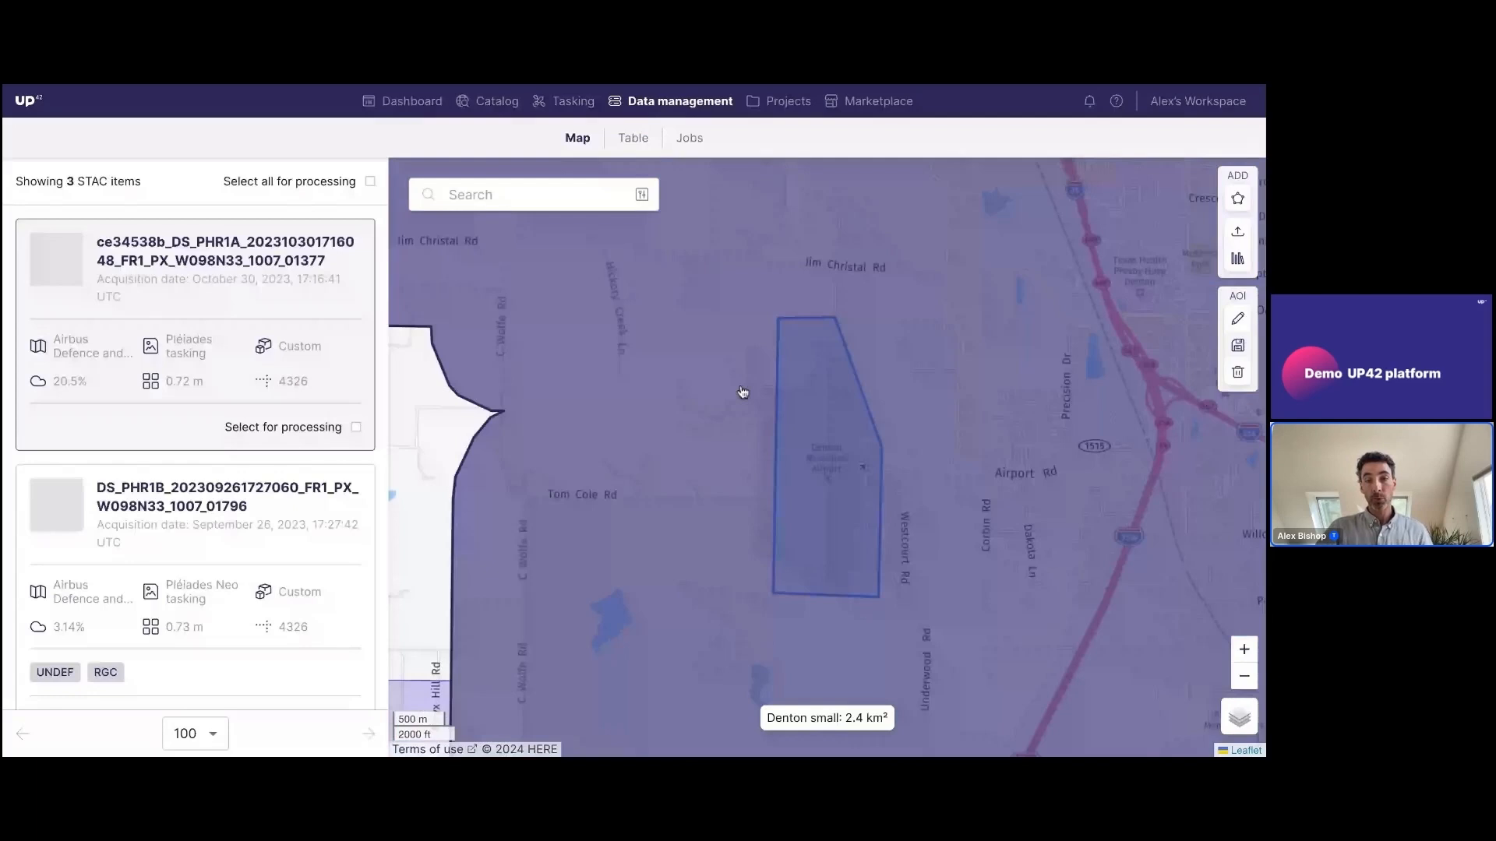
pyautogui.scroll(-3, 742, 392)
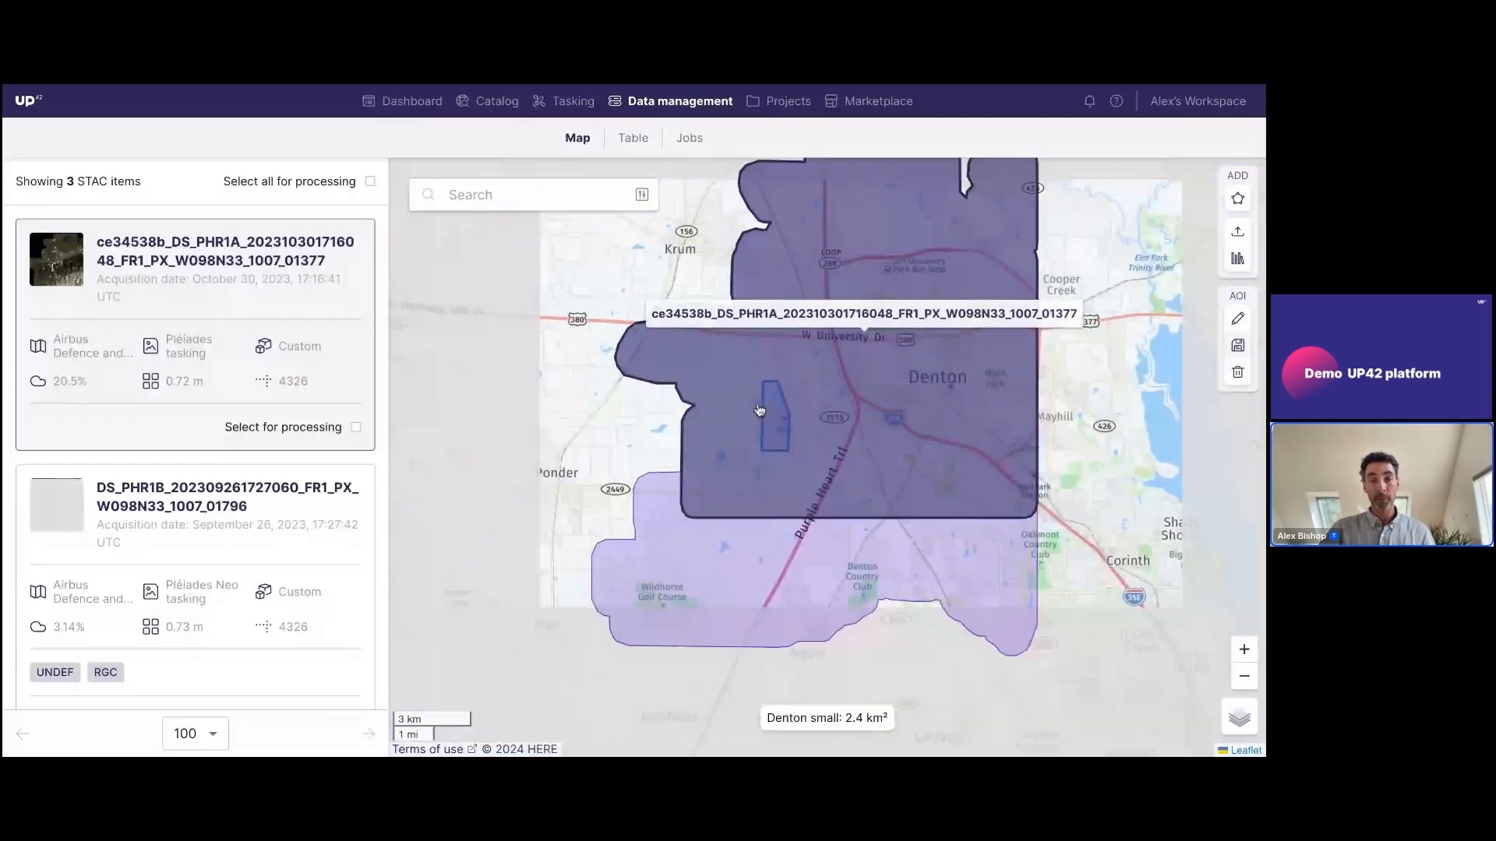
pyautogui.click(759, 411)
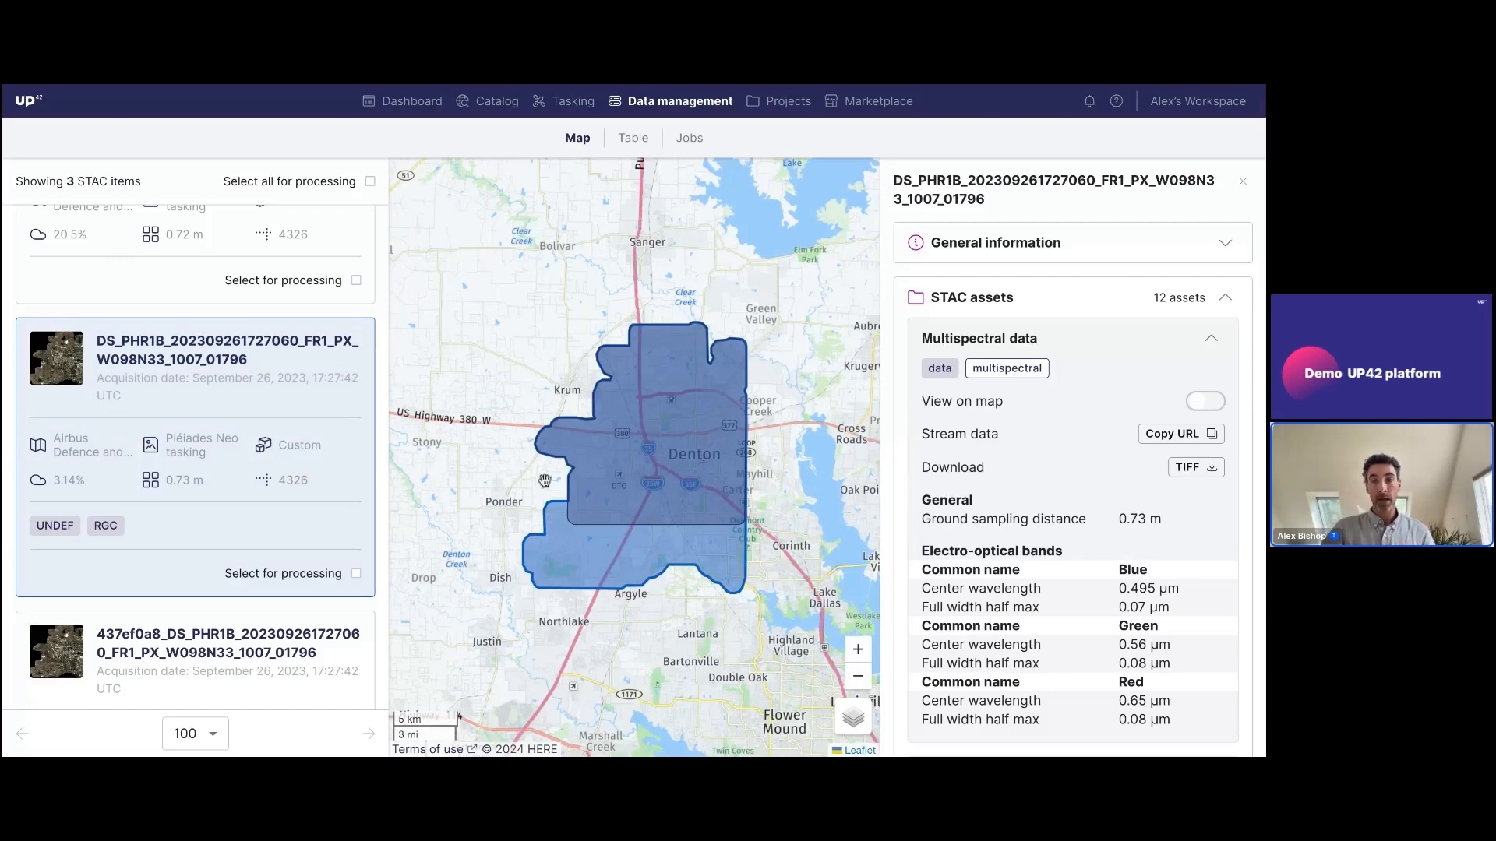
pyautogui.click(1205, 403)
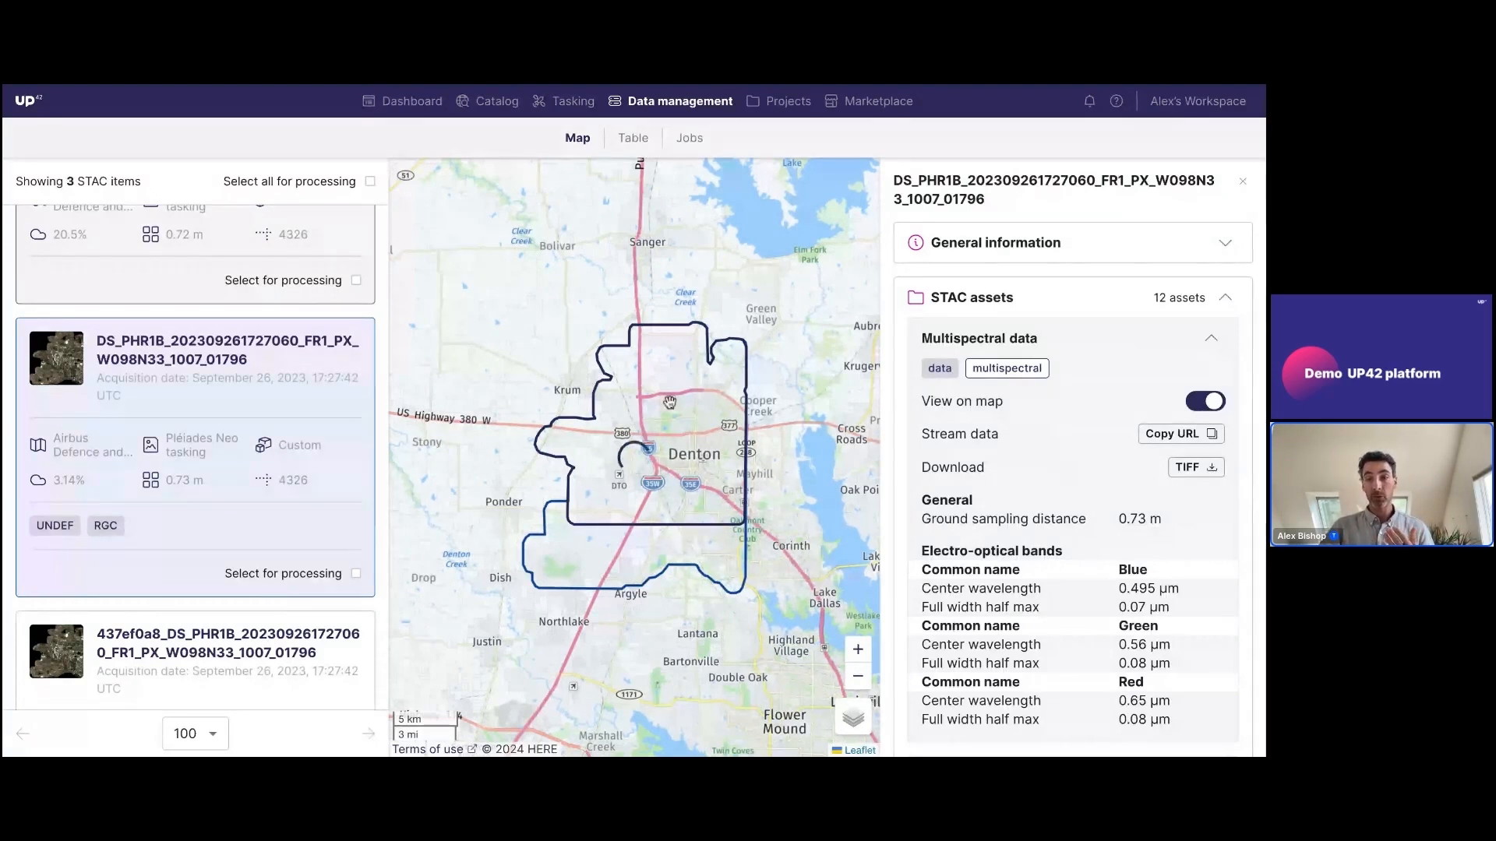
pyautogui.moveTo(670, 404); pyautogui.dragTo(625, 372)
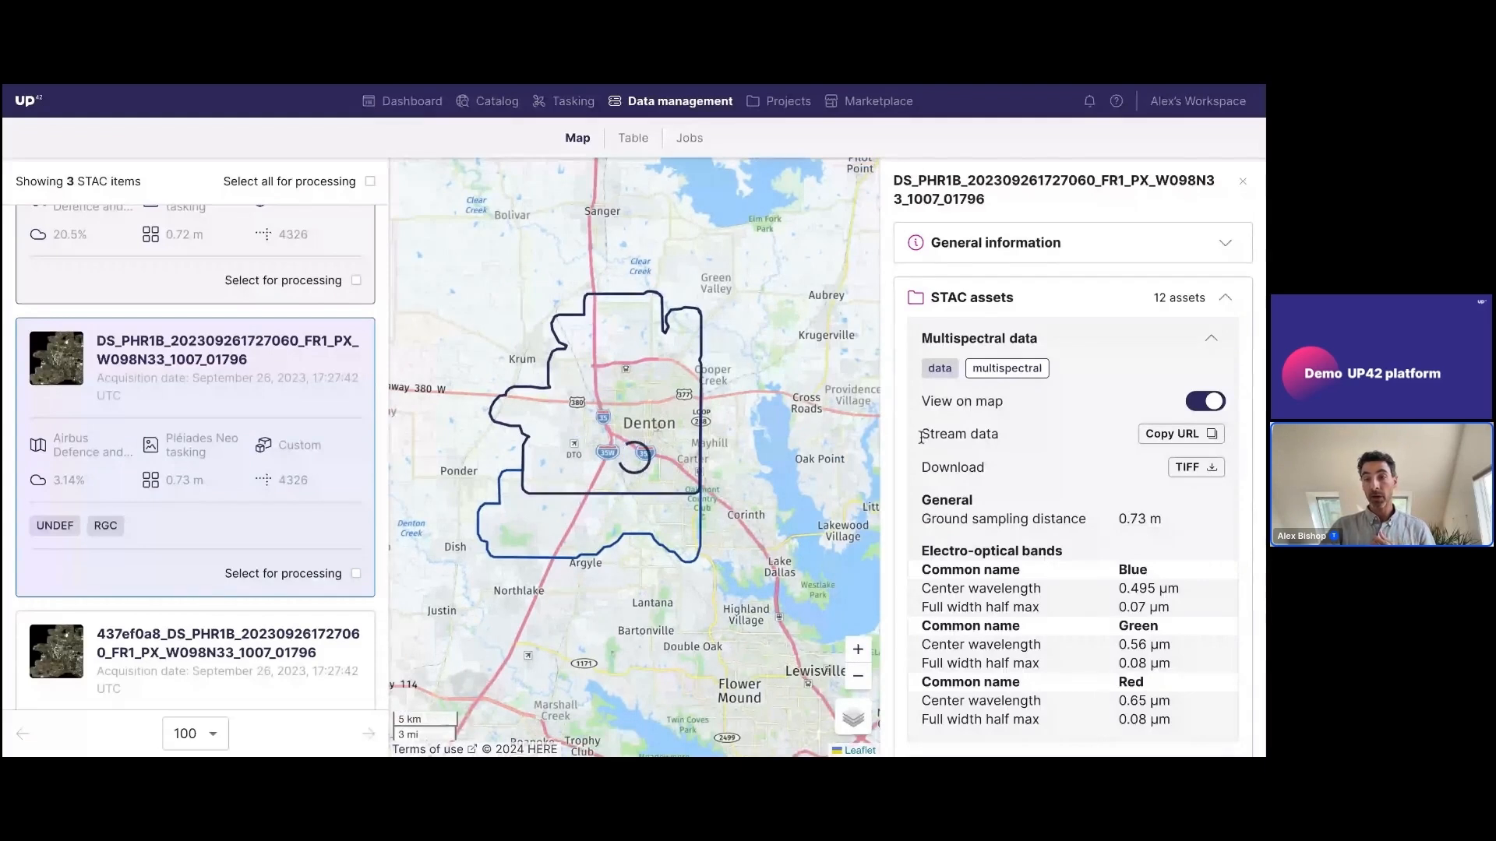
# Review the multispectral data's streaming and TIFF download options and the STAC item's general information
pyautogui.moveTo(921, 438); pyautogui.dragTo(1233, 437)
pyautogui.click(1046, 438)
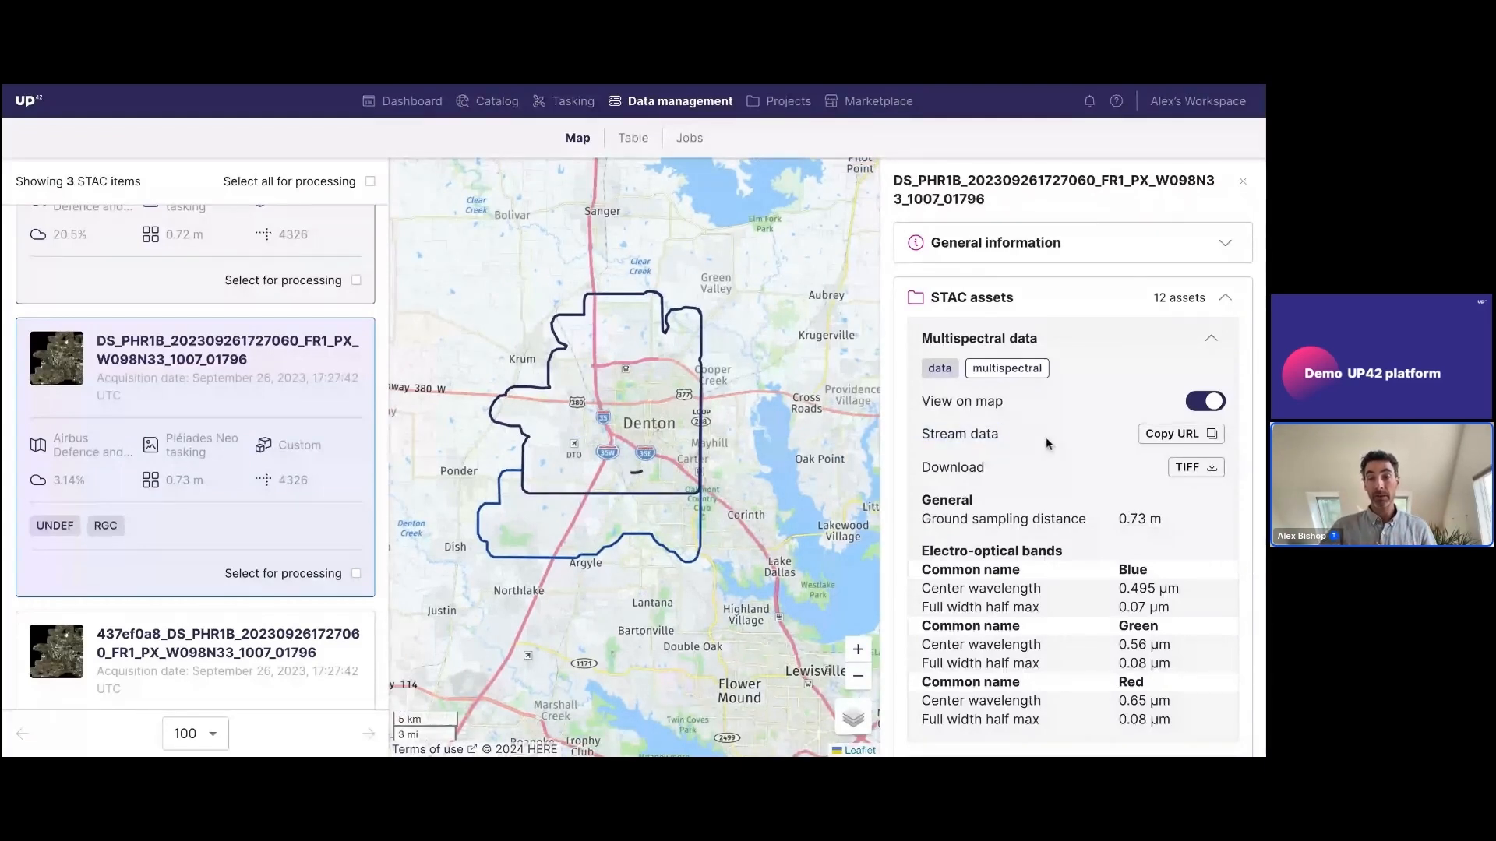
pyautogui.moveTo(921, 468); pyautogui.dragTo(1221, 471)
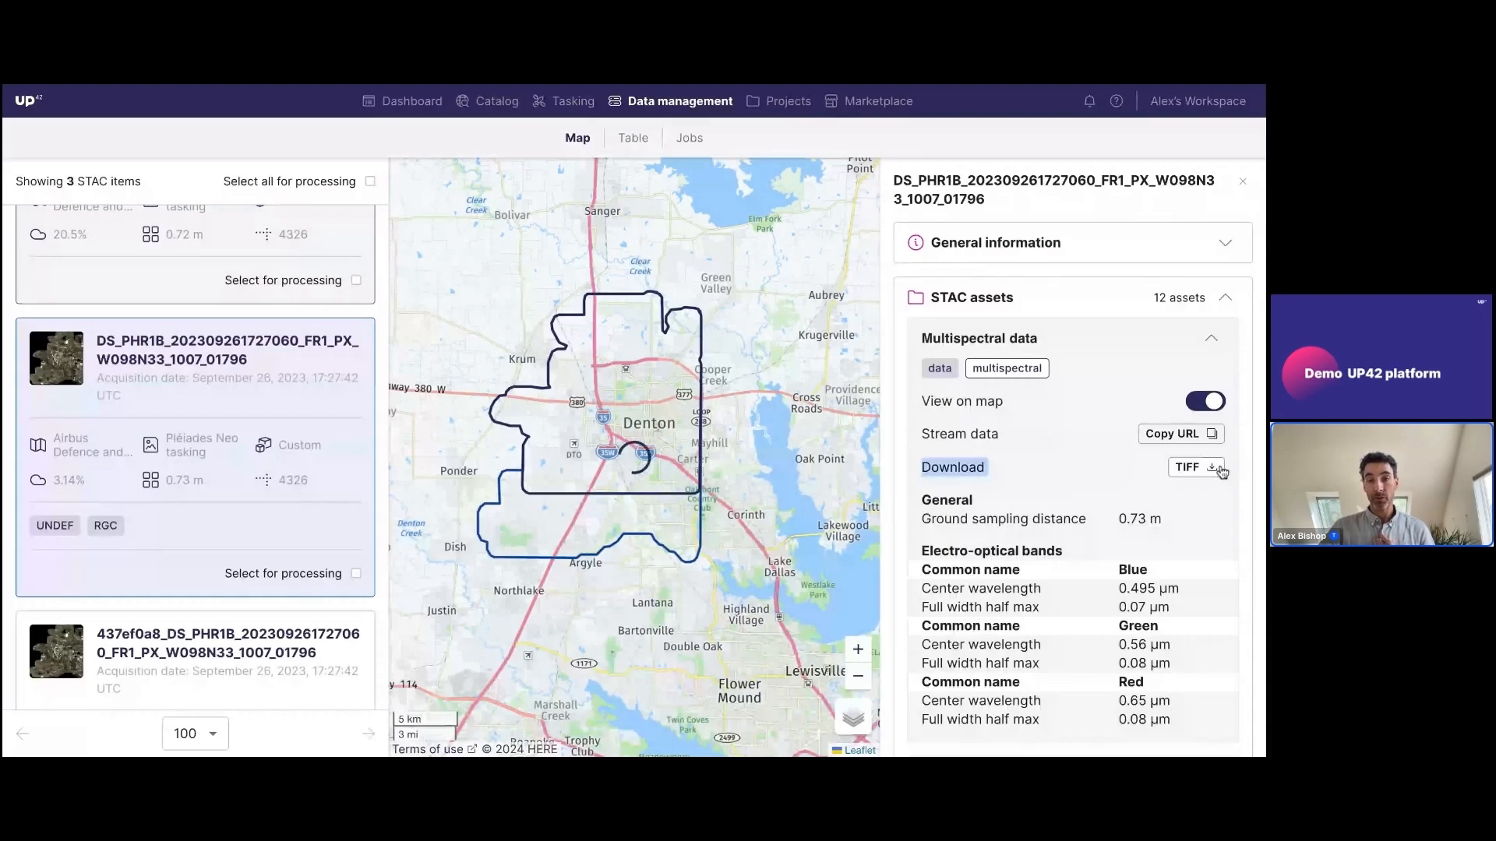
pyautogui.click(1210, 245)
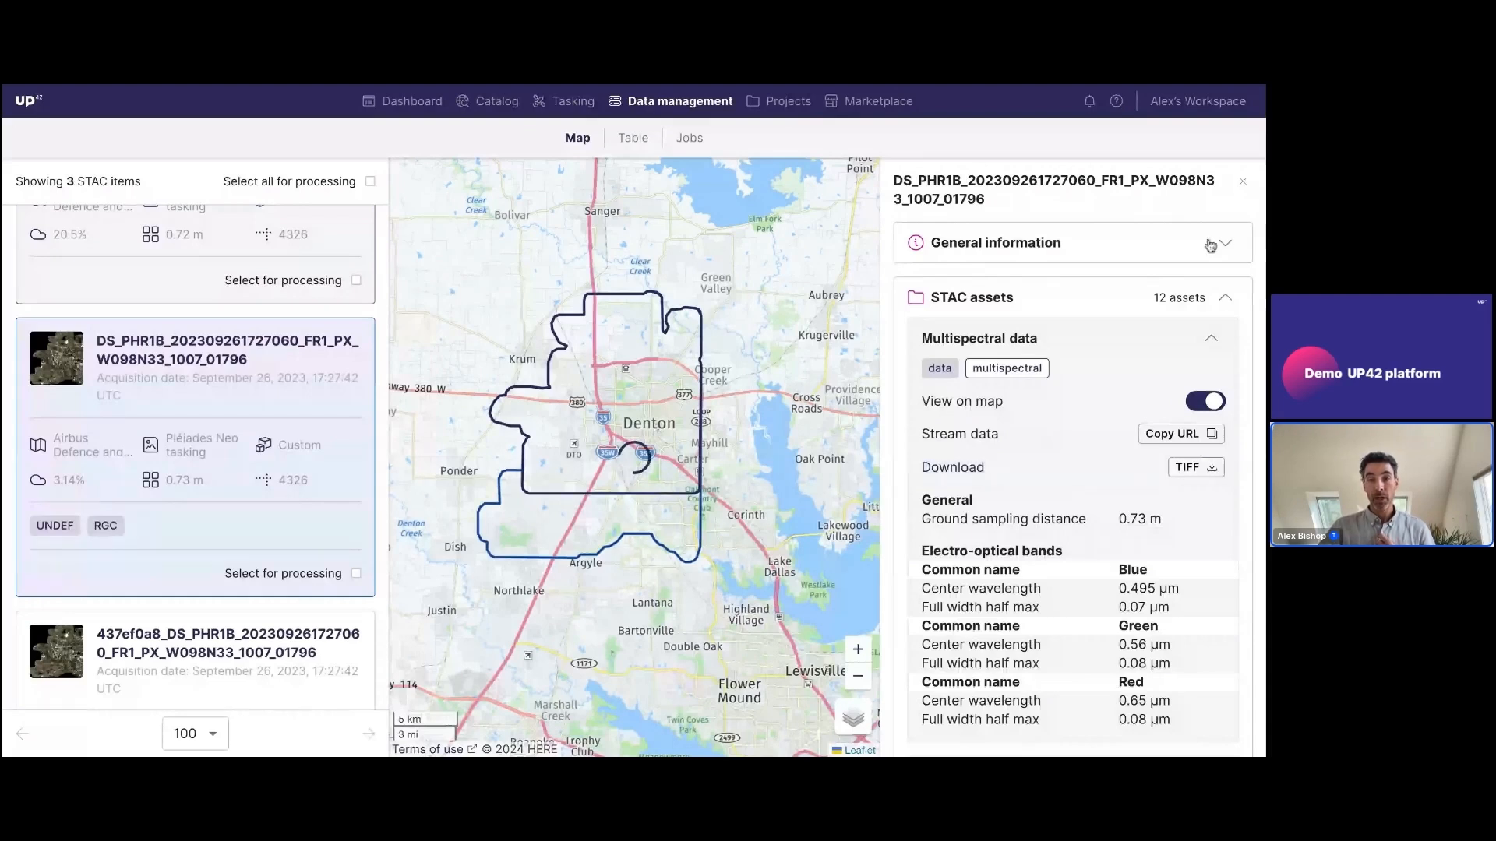
# Display the STAC item's cloud mask on the map and inspect the cloud outlines around Denton up close
pyautogui.click(1213, 341)
pyautogui.click(1213, 391)
pyautogui.scroll(-1, 1210, 421)
pyautogui.click(1207, 396)
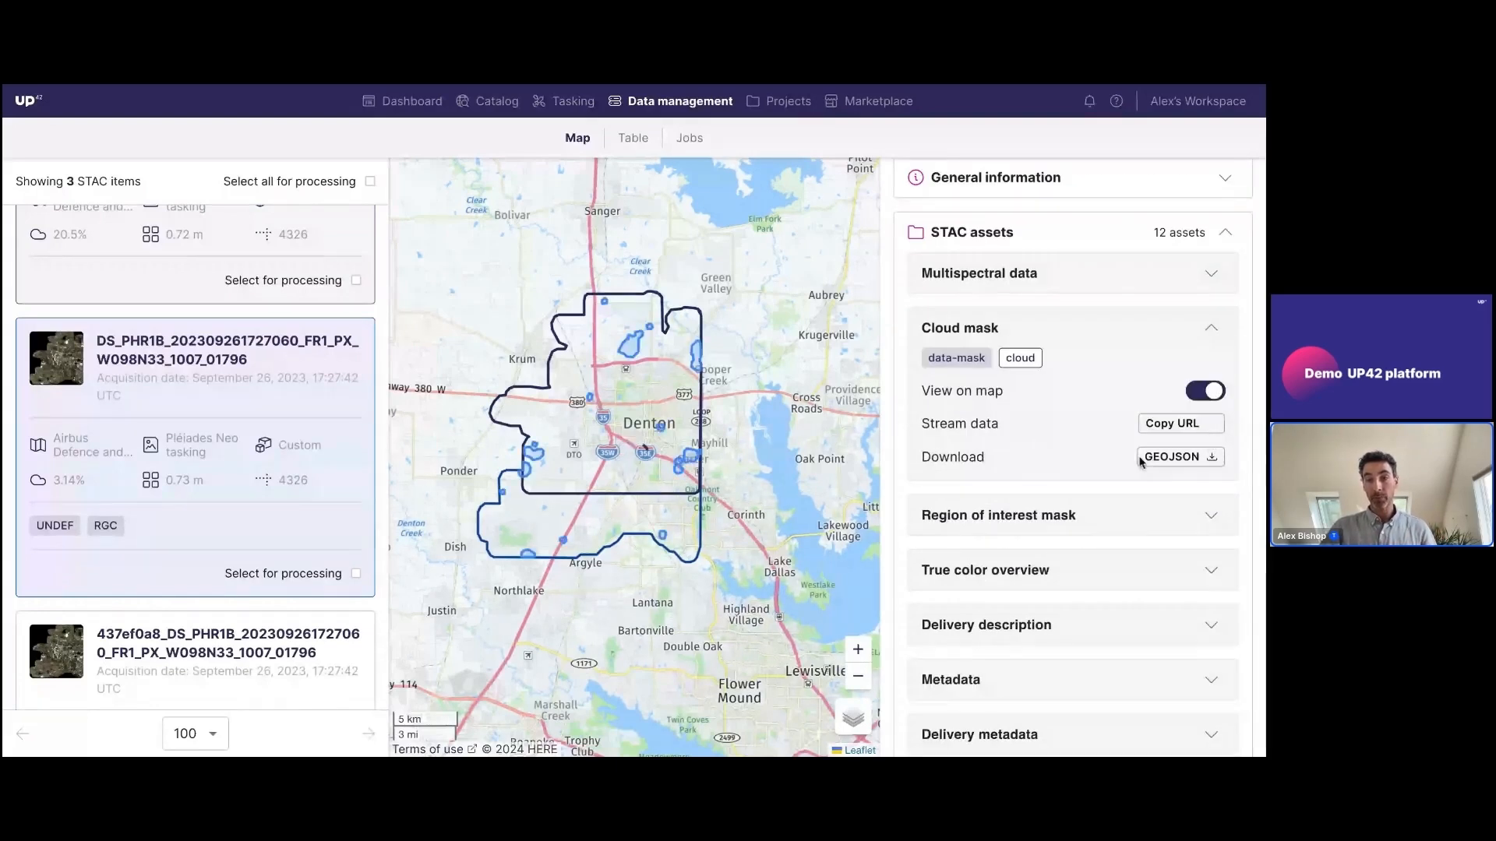
pyautogui.moveTo(591, 434); pyautogui.dragTo(615, 424)
pyautogui.scroll(2, 616, 425)
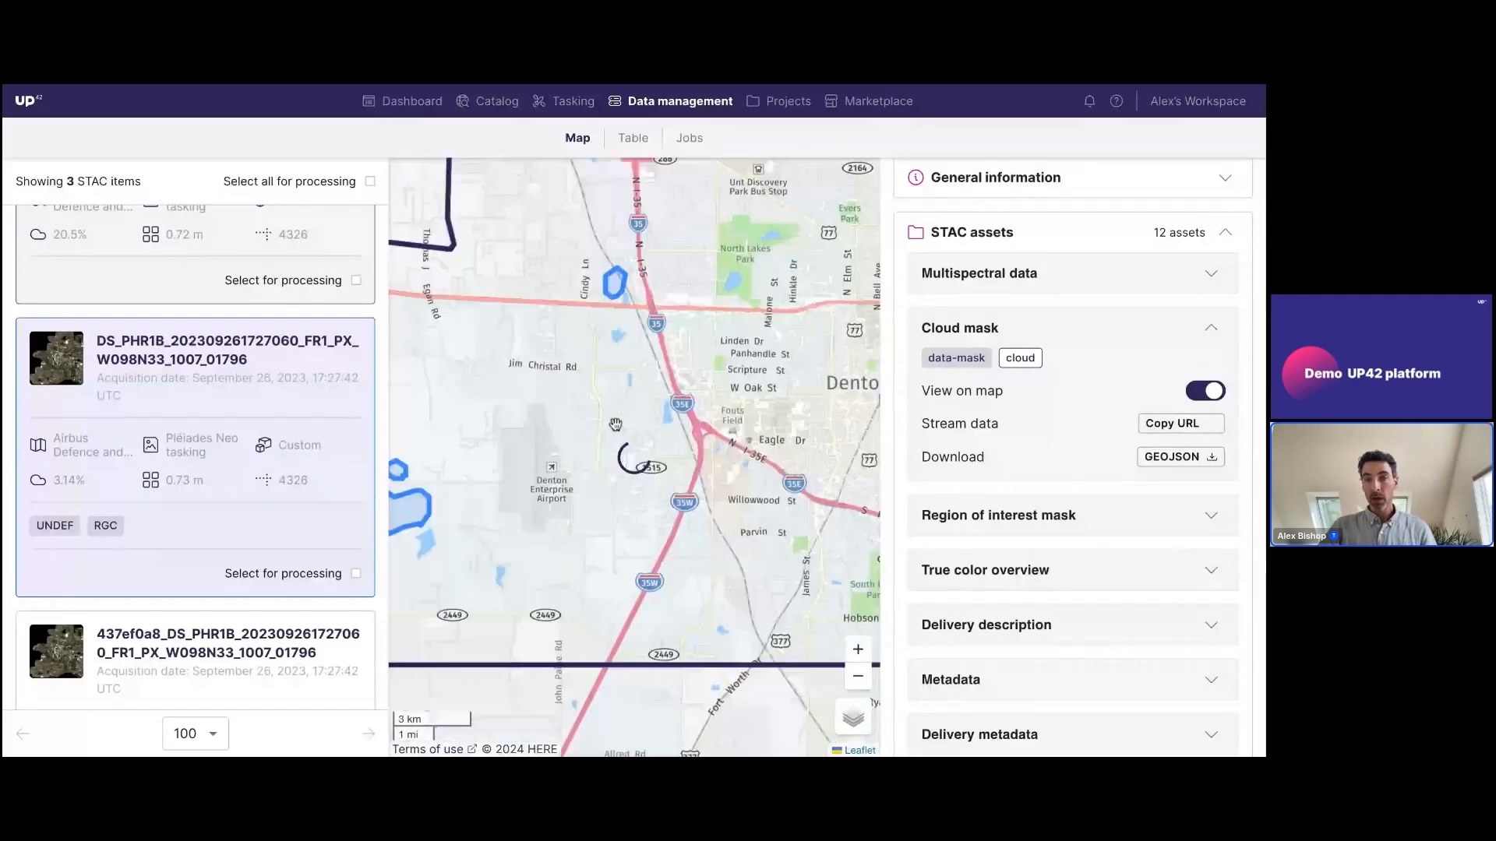
pyautogui.click(1212, 328)
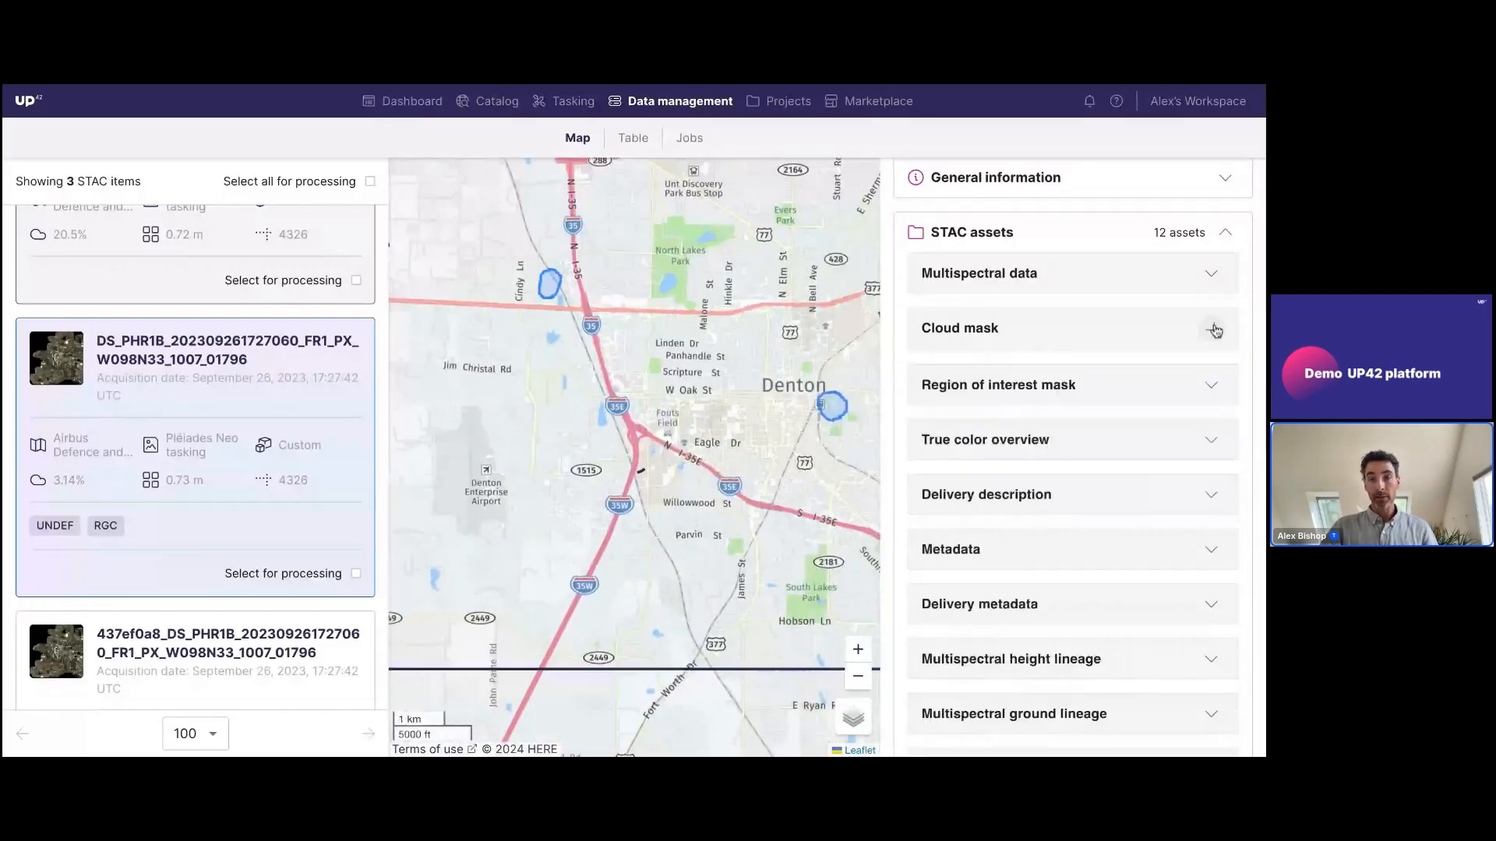
pyautogui.click(1211, 275)
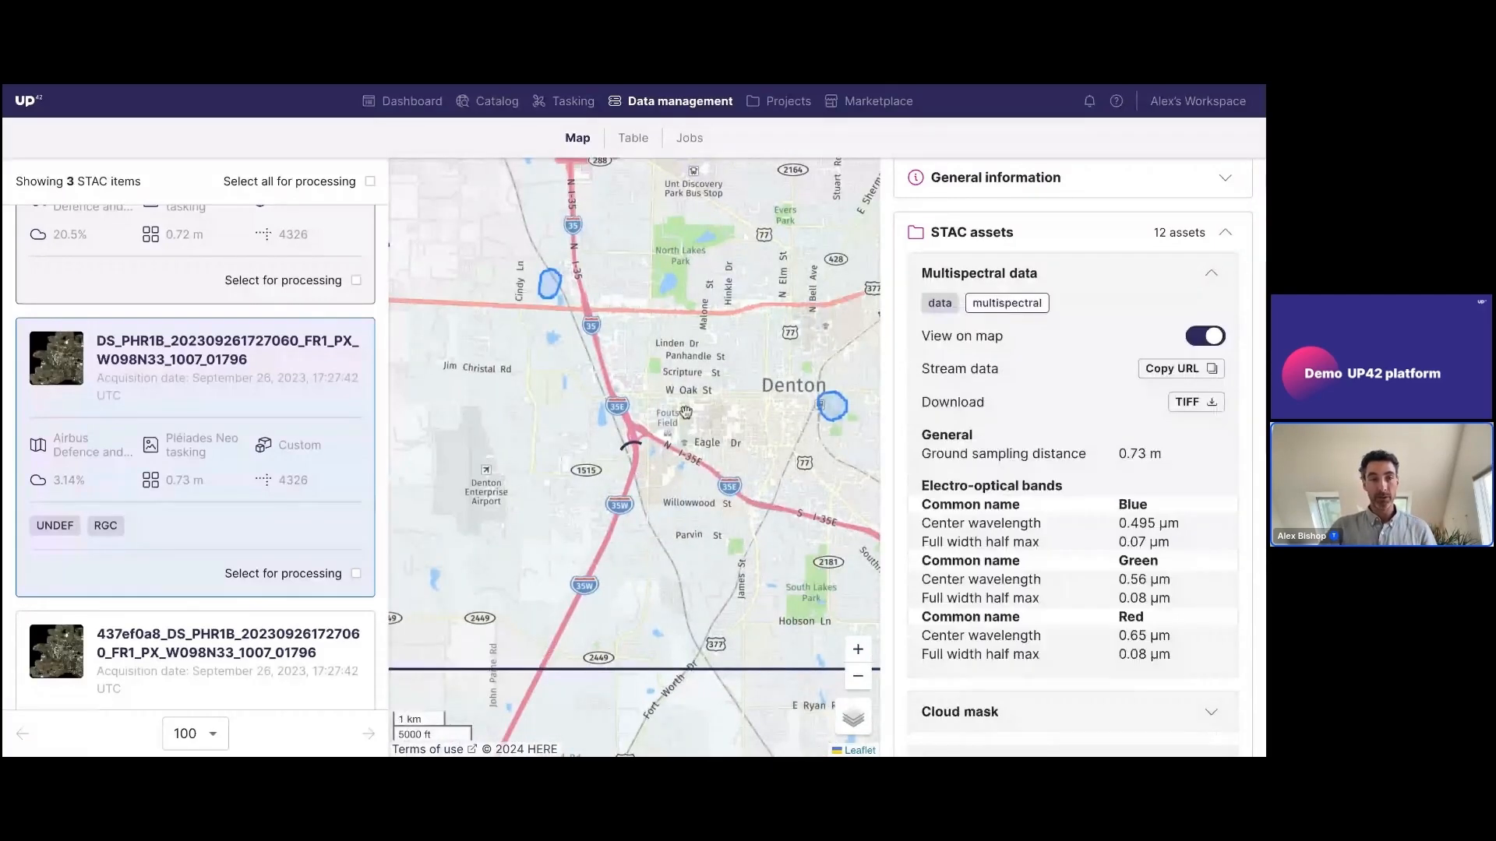
pyautogui.moveTo(689, 417); pyautogui.dragTo(687, 433)
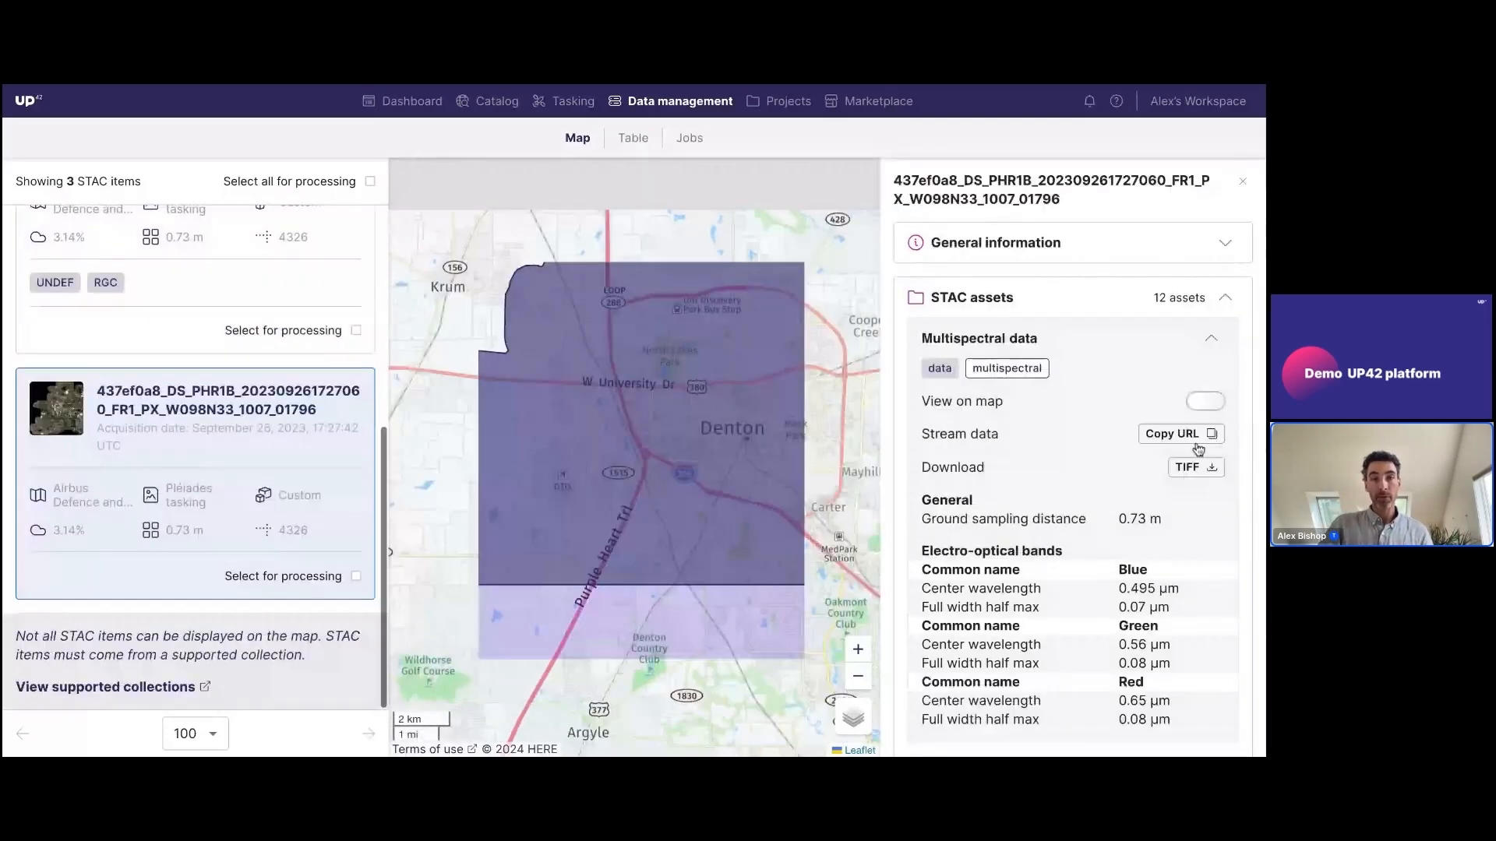
pyautogui.click(1205, 401)
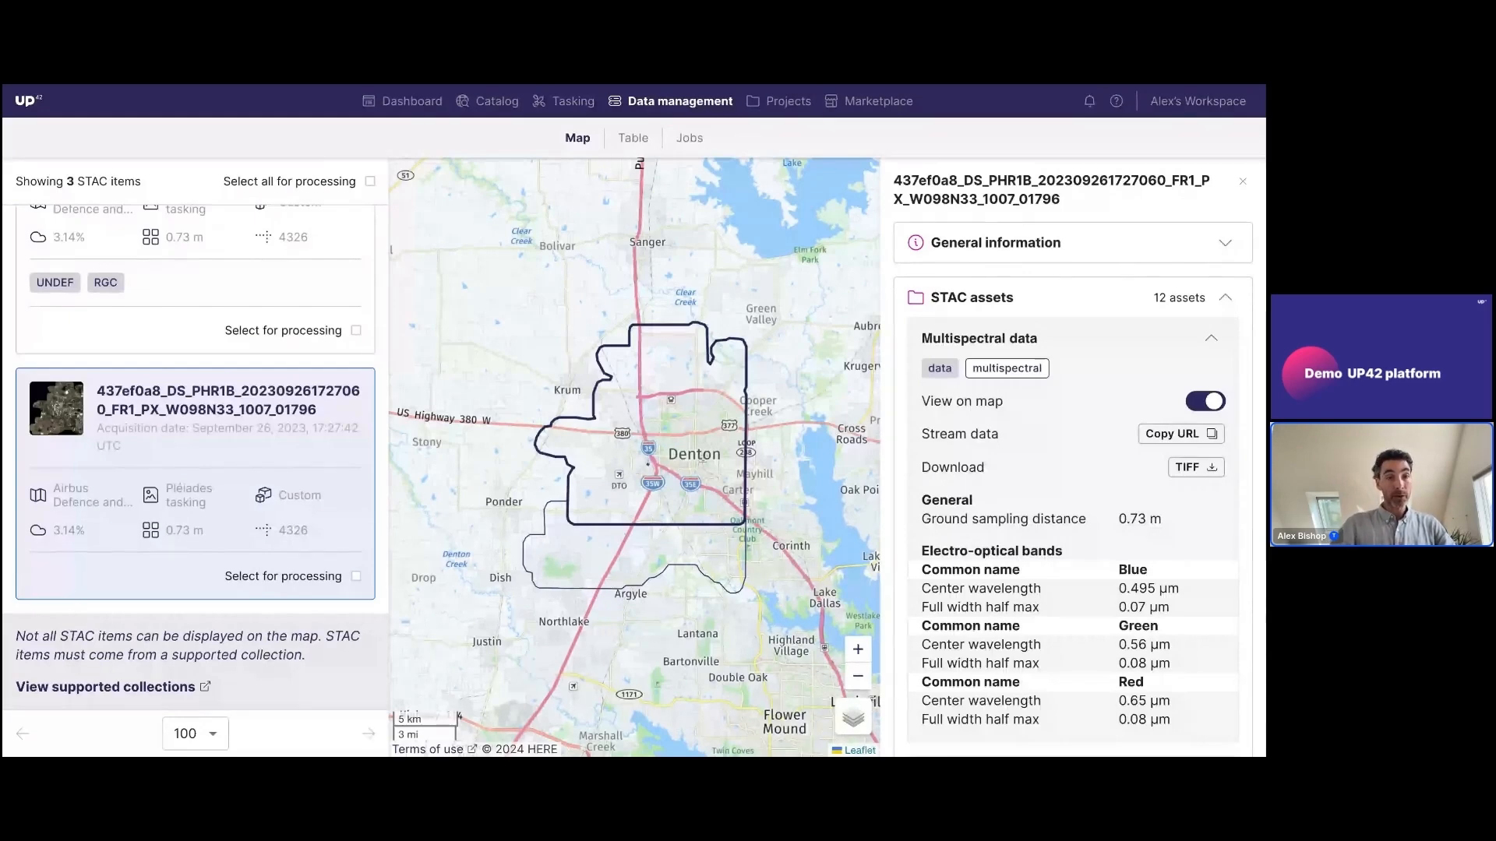
# Switch to the UP42 website and open the download form for the Esri ArcGIS Pro add-in
pyautogui.hotkey('ctrl', 'Tab')
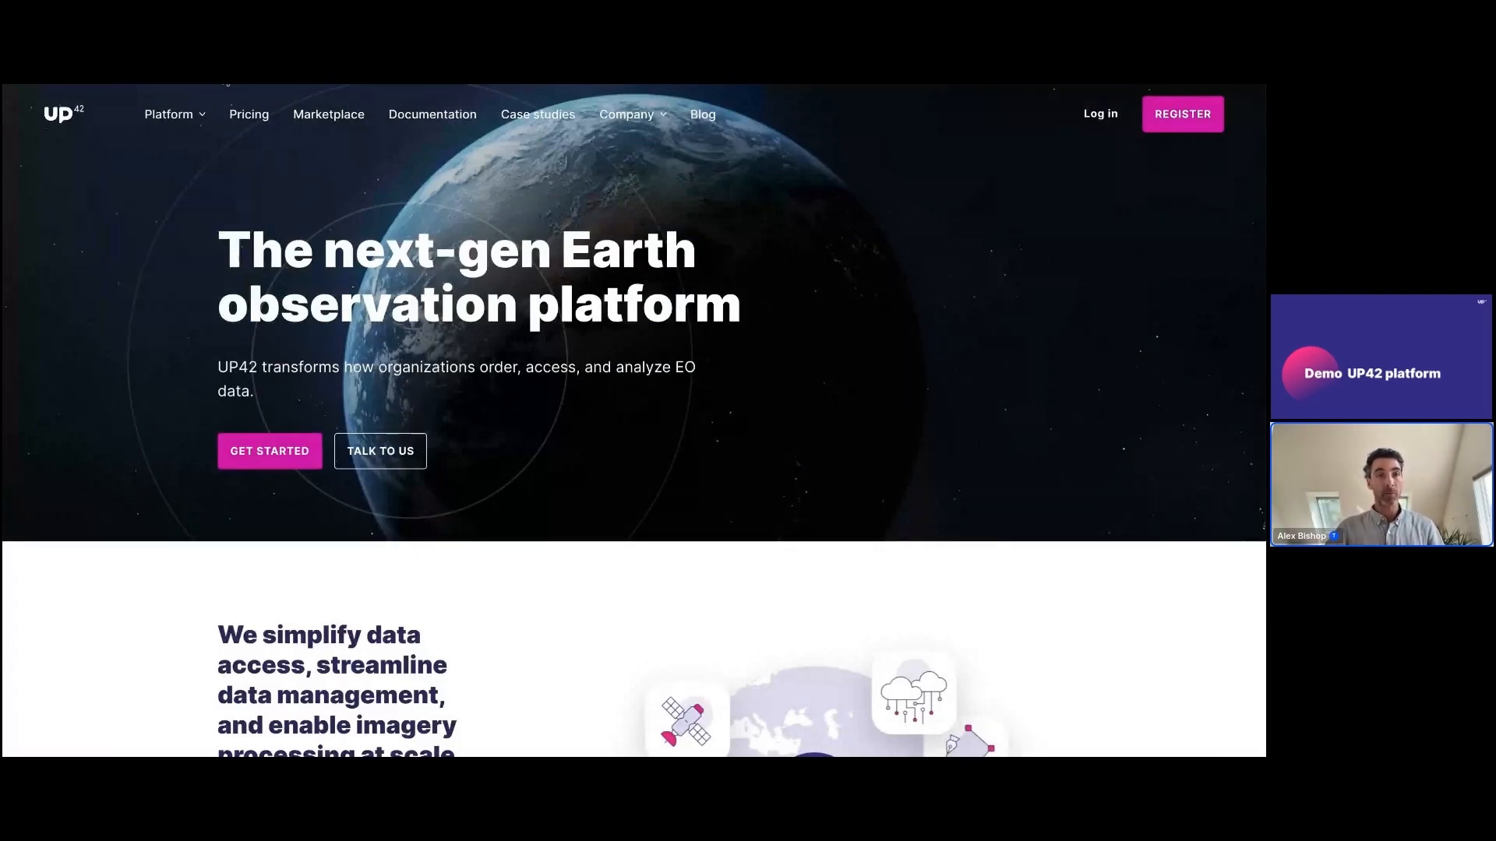
pyautogui.moveTo(179, 120)
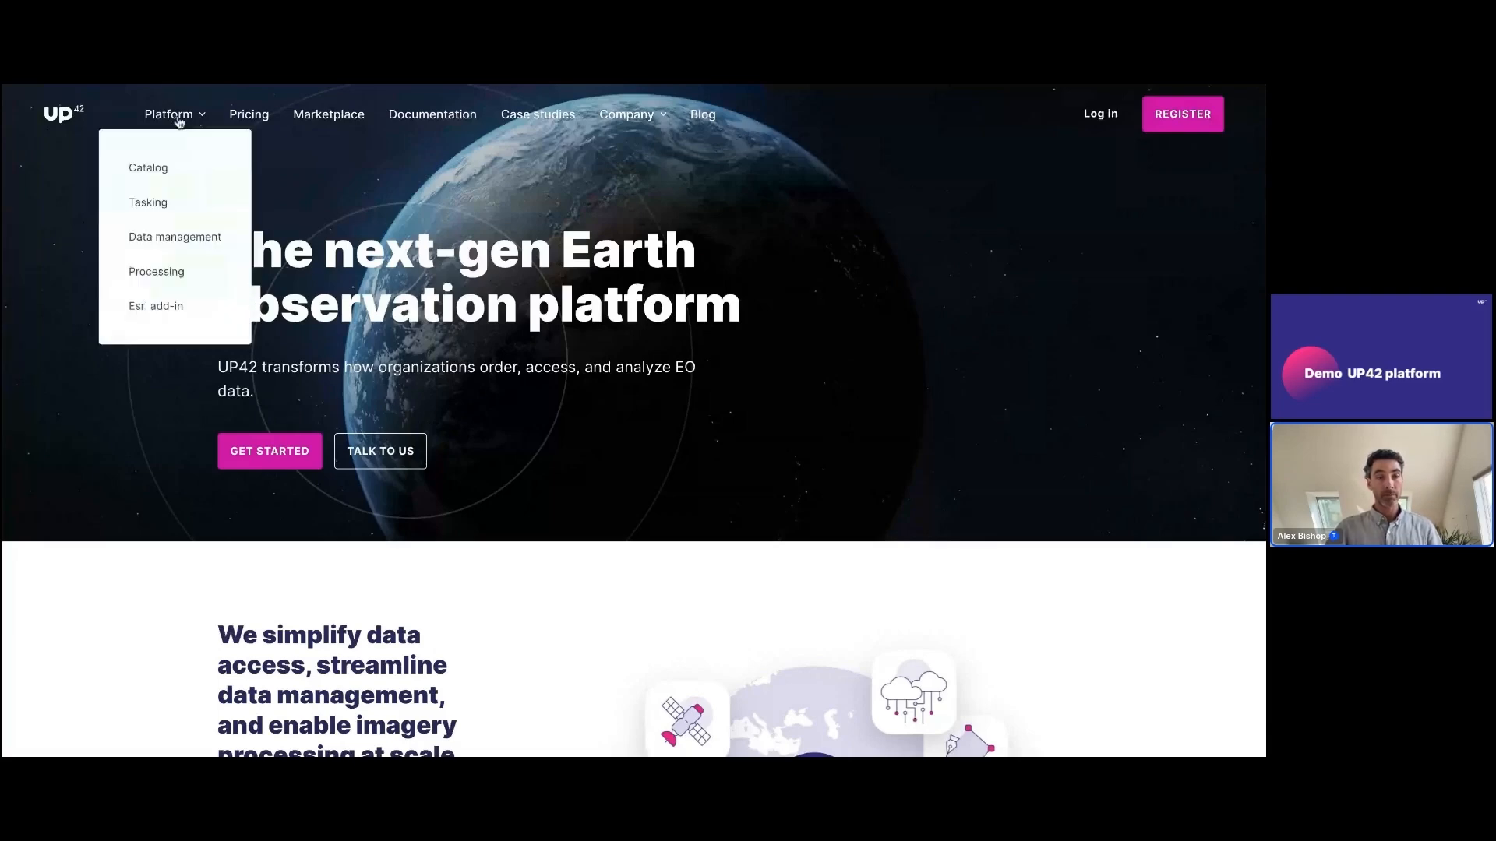
pyautogui.click(166, 314)
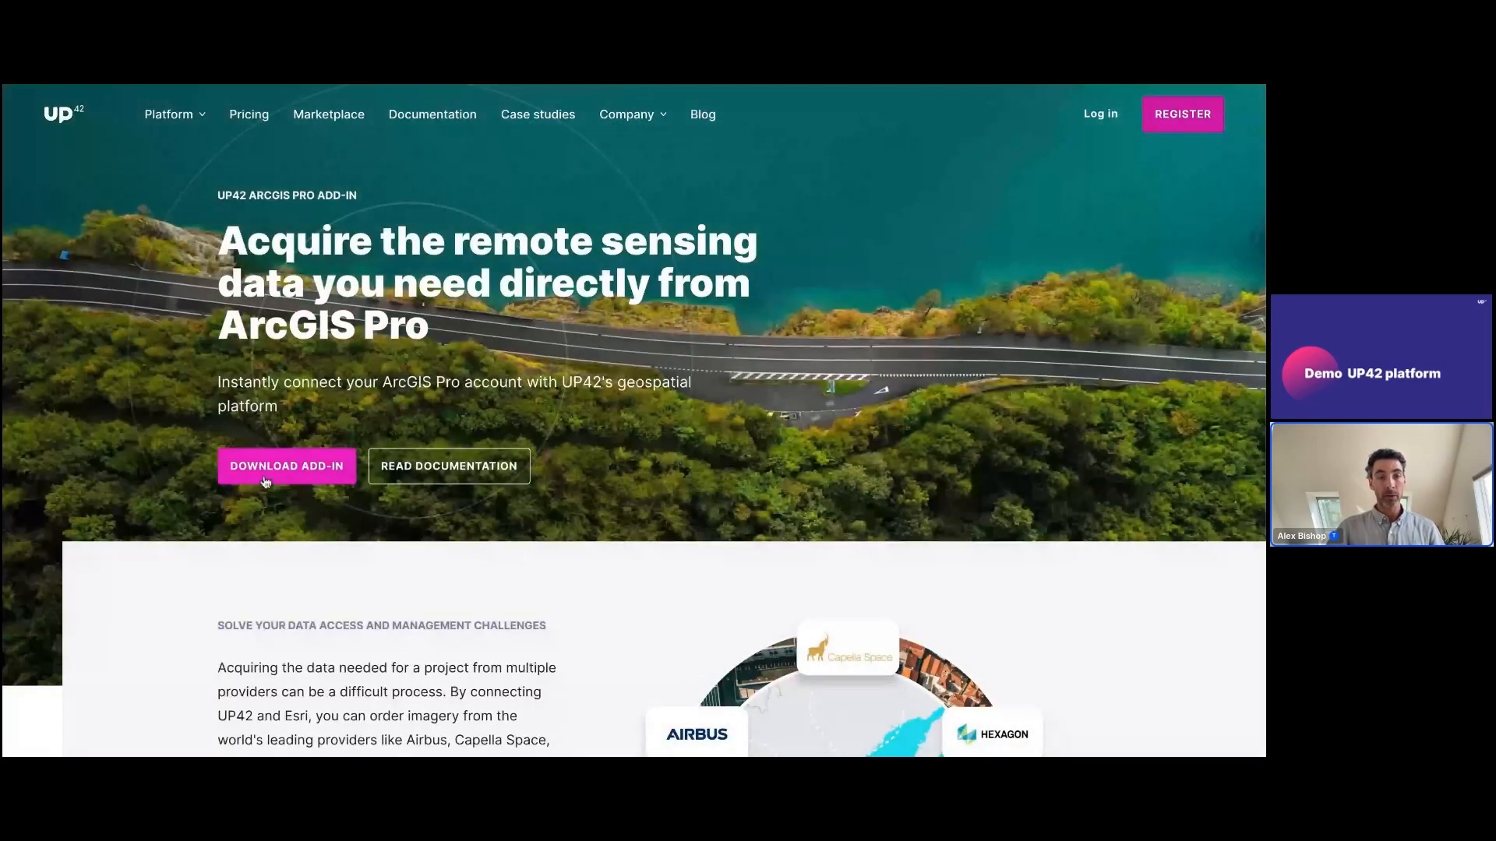
pyautogui.click(267, 473)
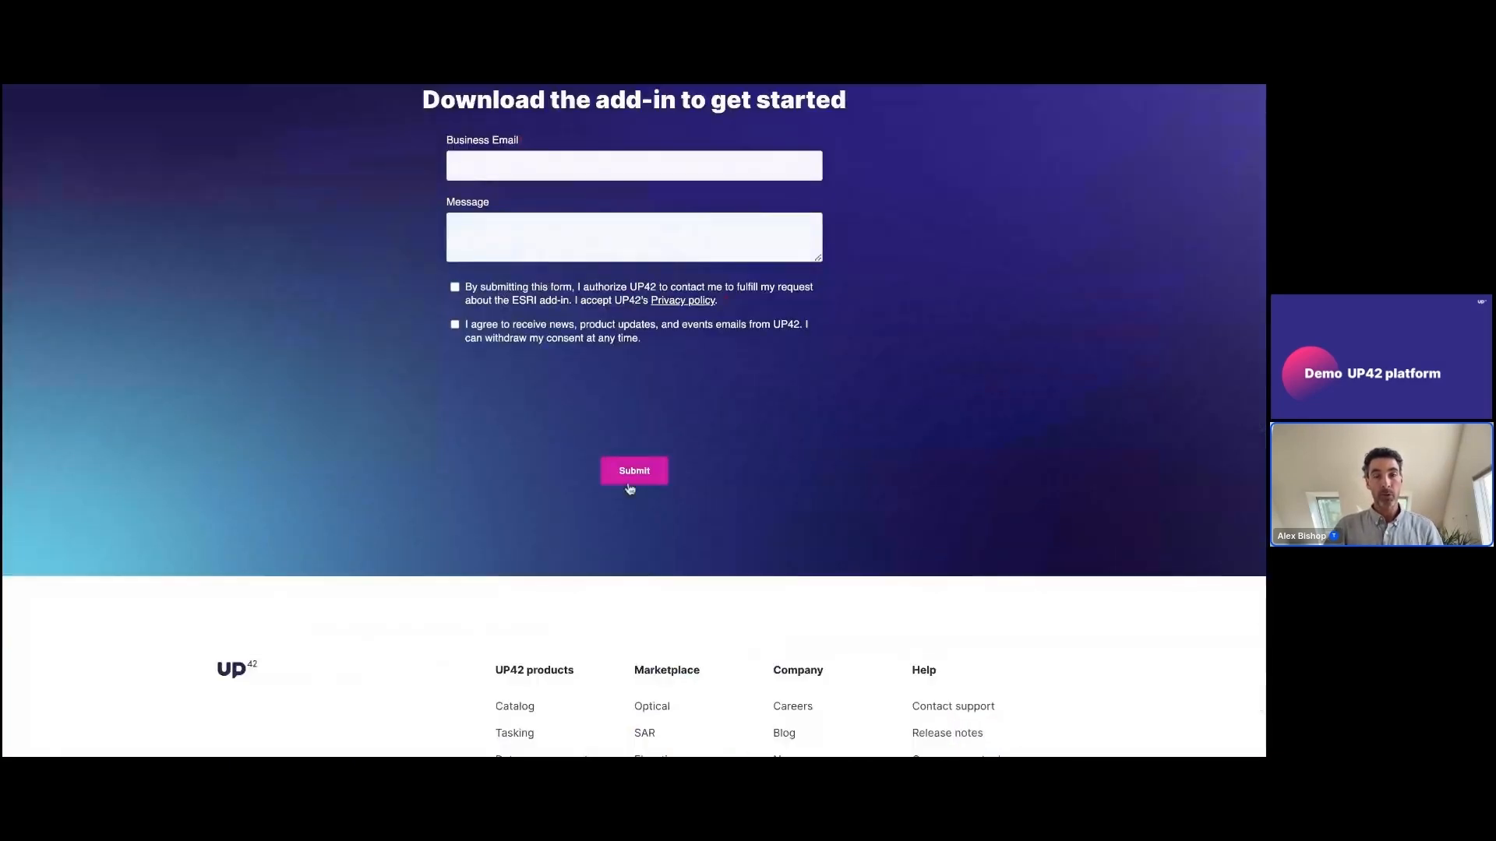
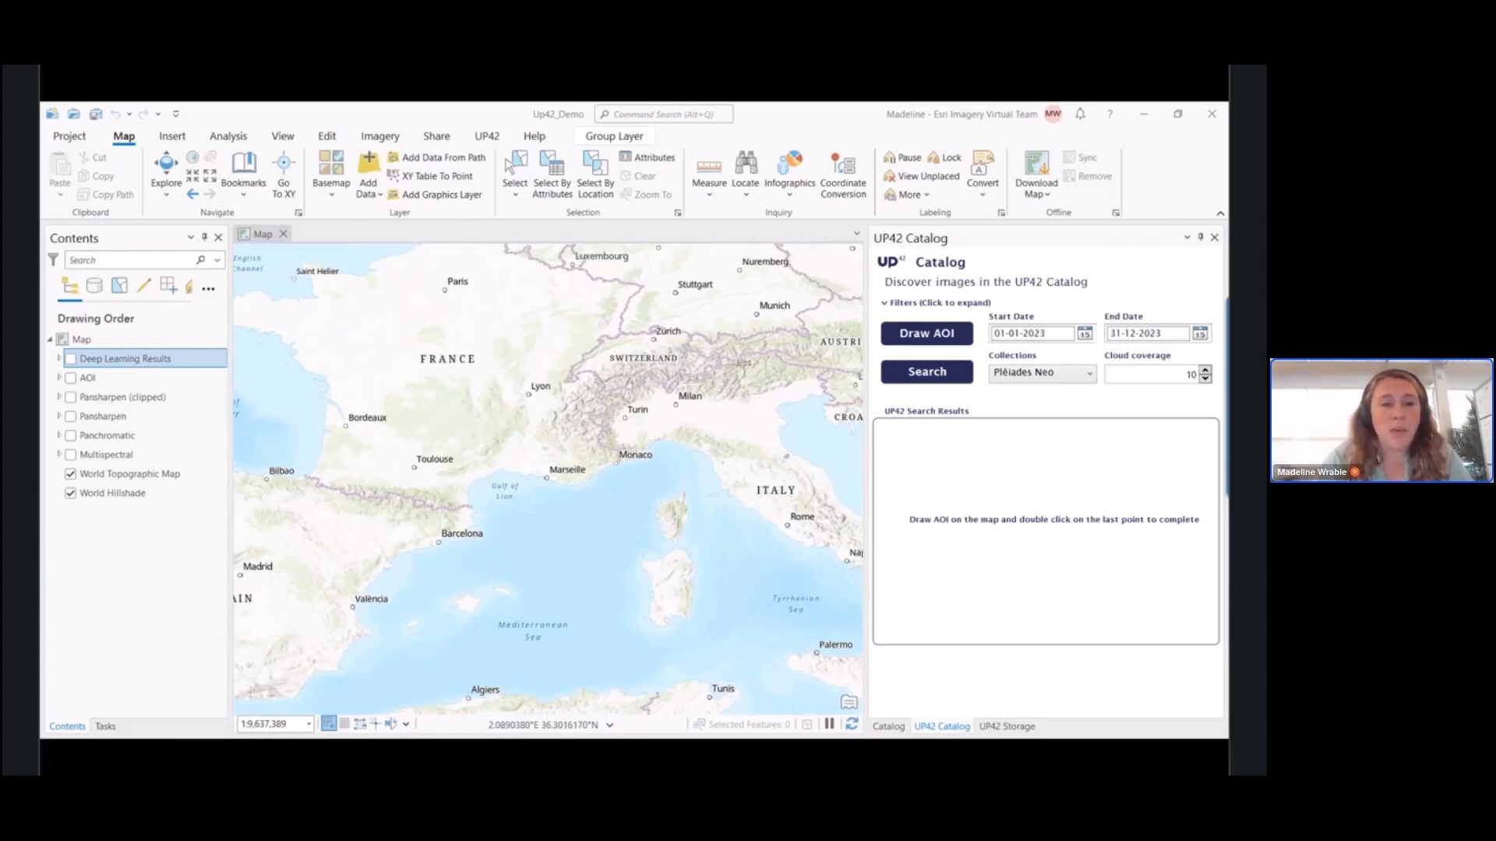
# Install the UP42AddIn add-in file from the Downloads folder, dismiss the installation message and put the folder window away
pyautogui.click(436, 754)
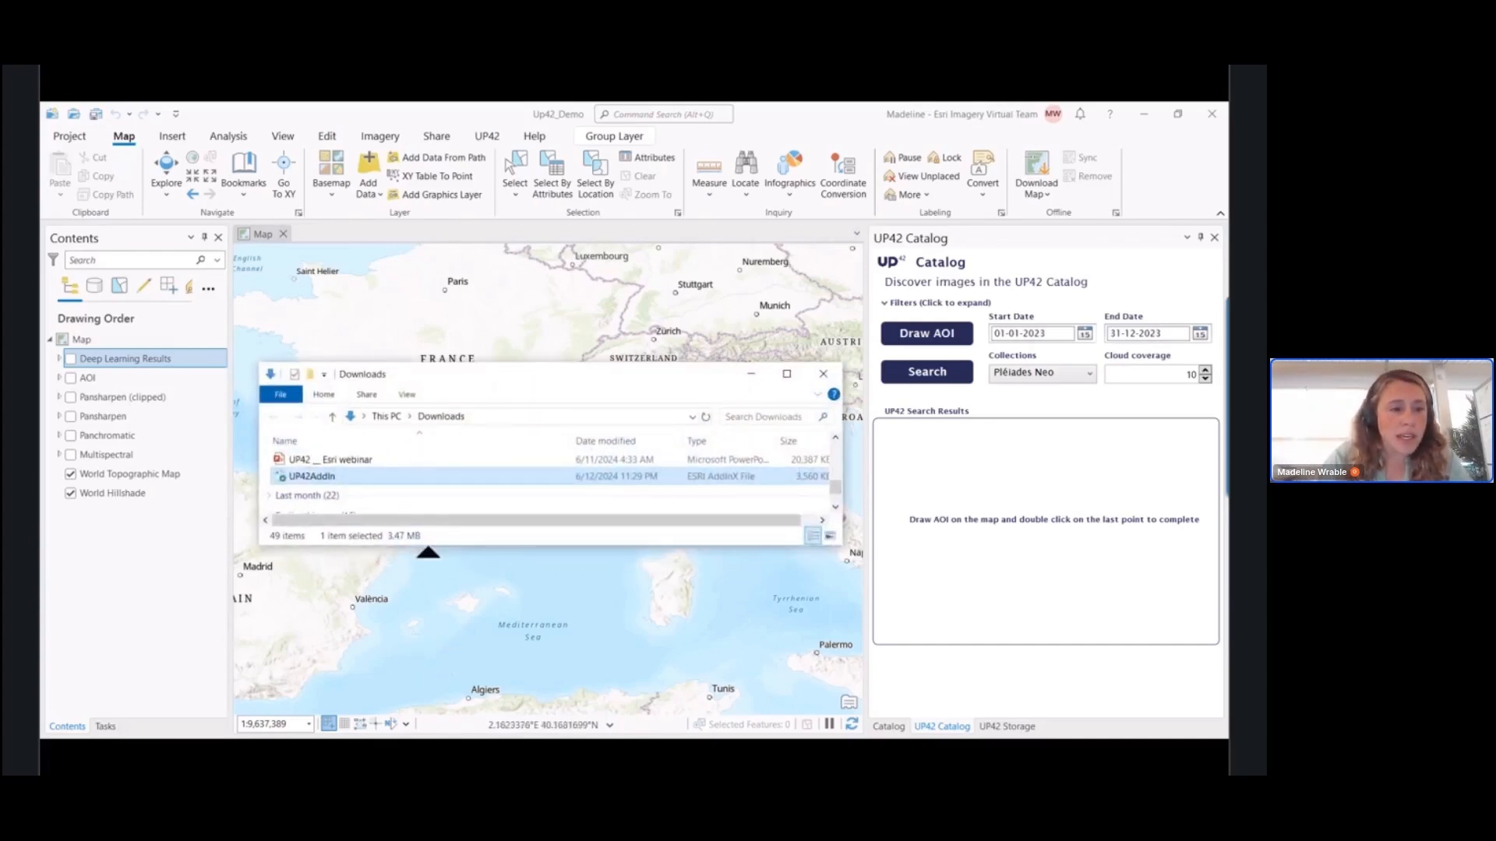
pyautogui.doubleClick(325, 478)
pyautogui.moveTo(250, 186); pyautogui.dragTo(521, 334)
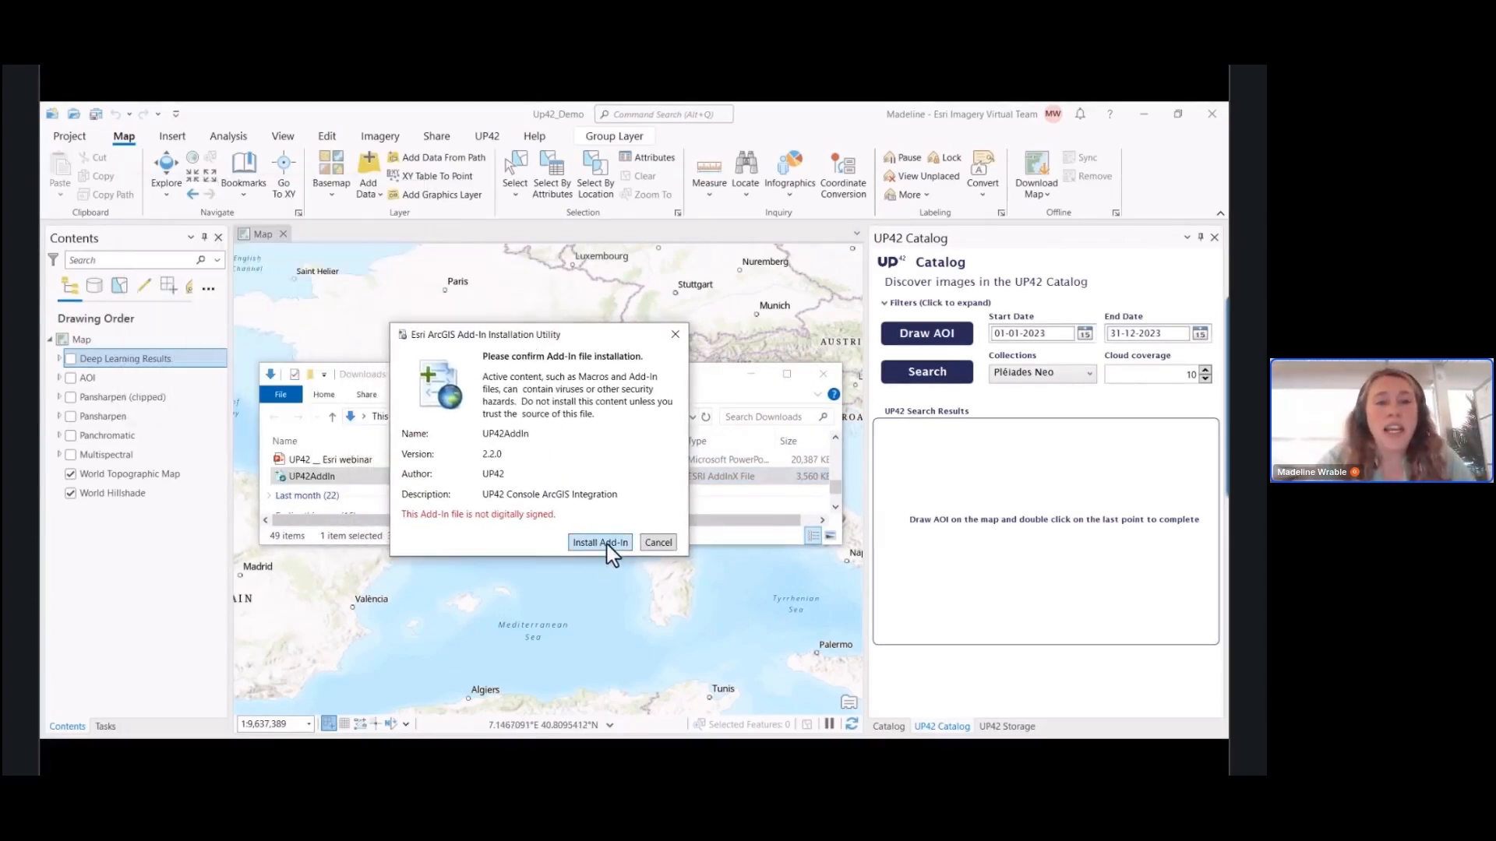
pyautogui.click(607, 544)
pyautogui.moveTo(641, 394); pyautogui.dragTo(504, 414)
pyautogui.click(553, 494)
pyautogui.click(751, 375)
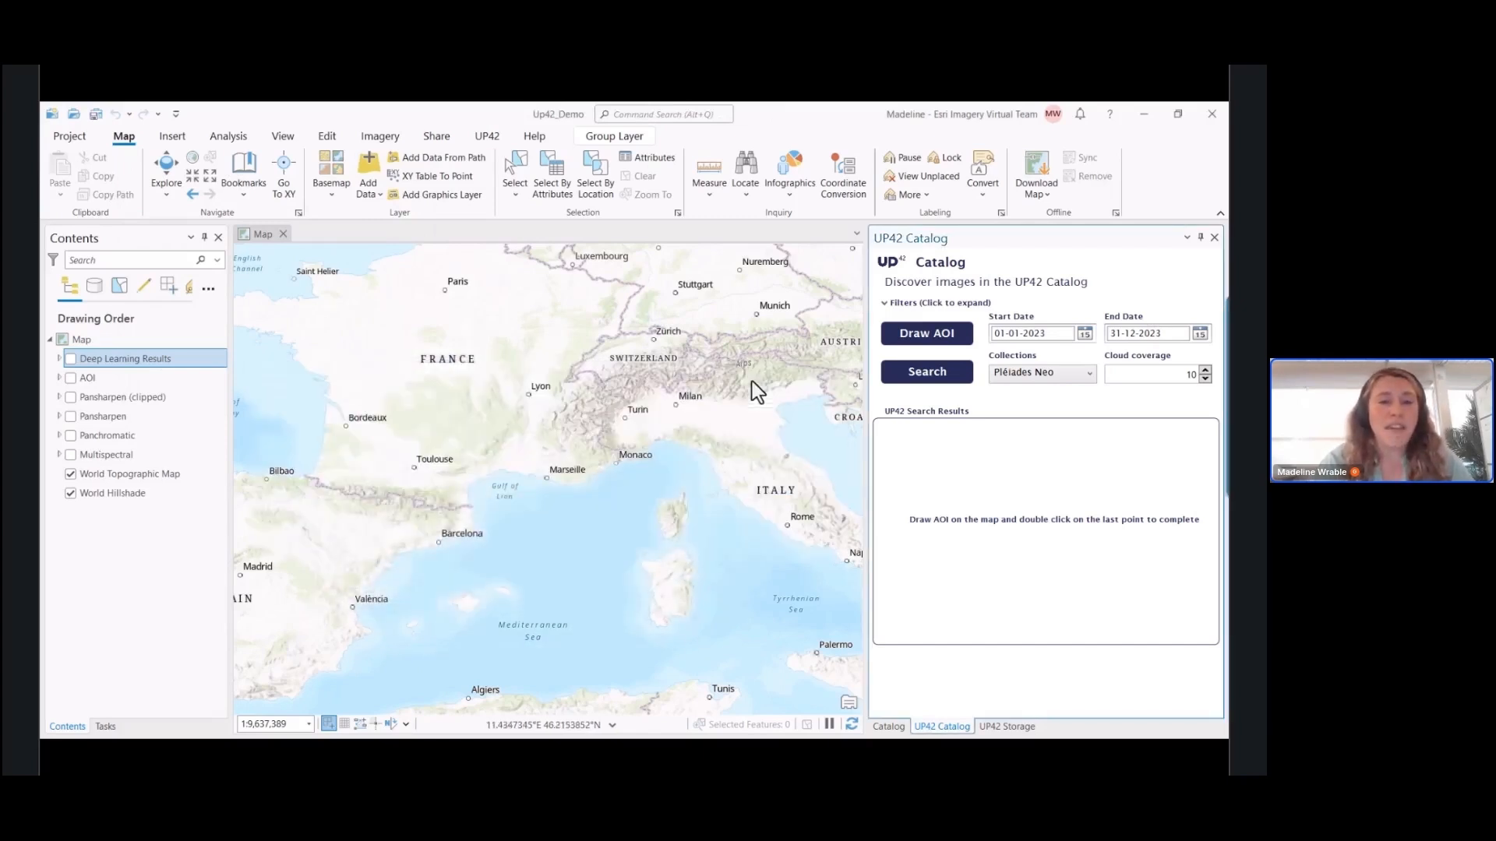
# Connect ArcGIS Pro to UP42 by entering the account username and password, and close the confirmation
pyautogui.click(486, 137)
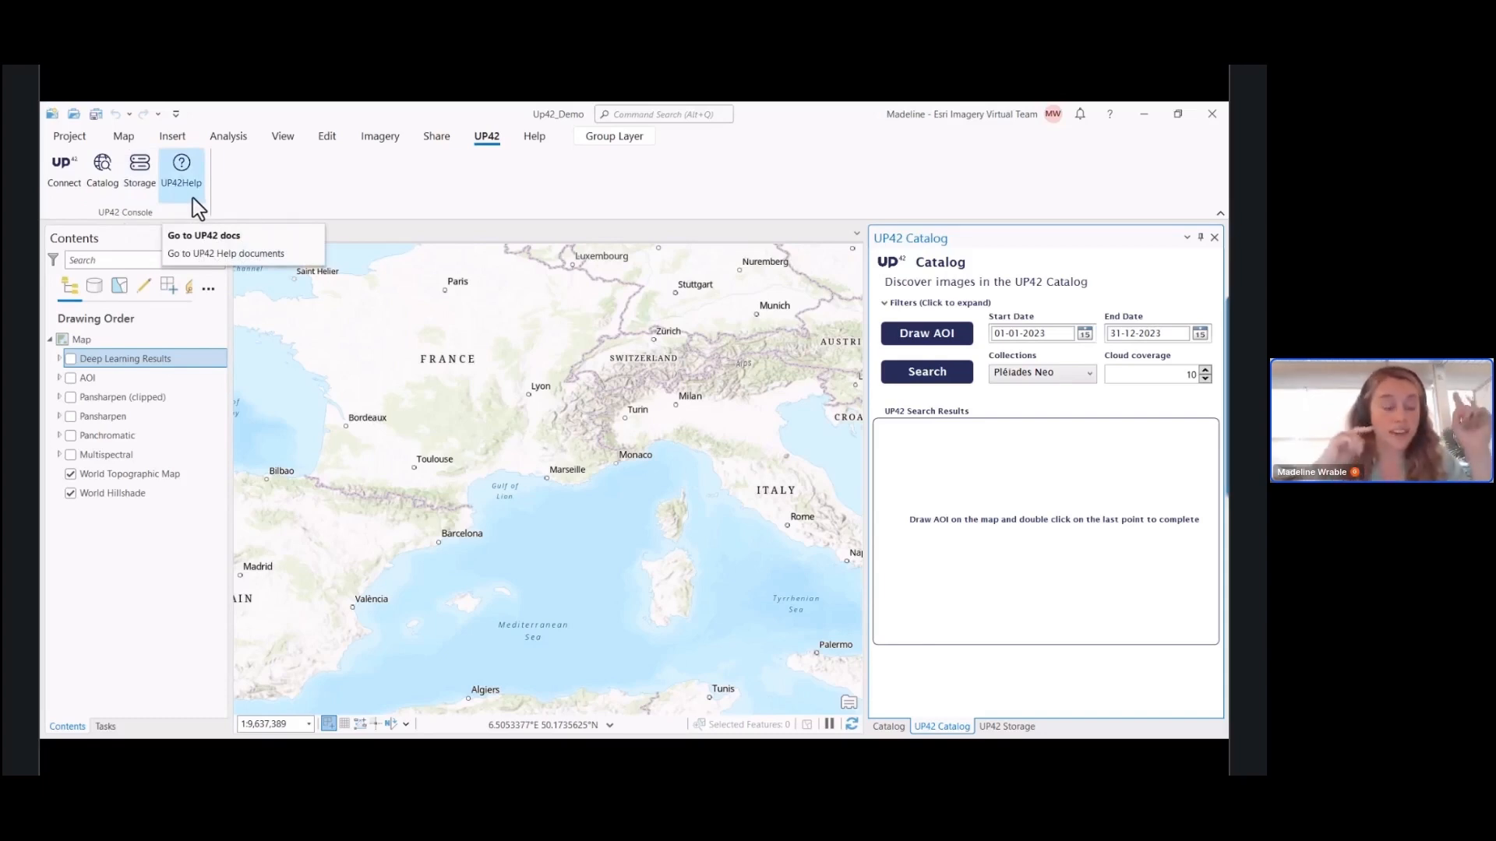
pyautogui.click(65, 194)
pyautogui.click(574, 450)
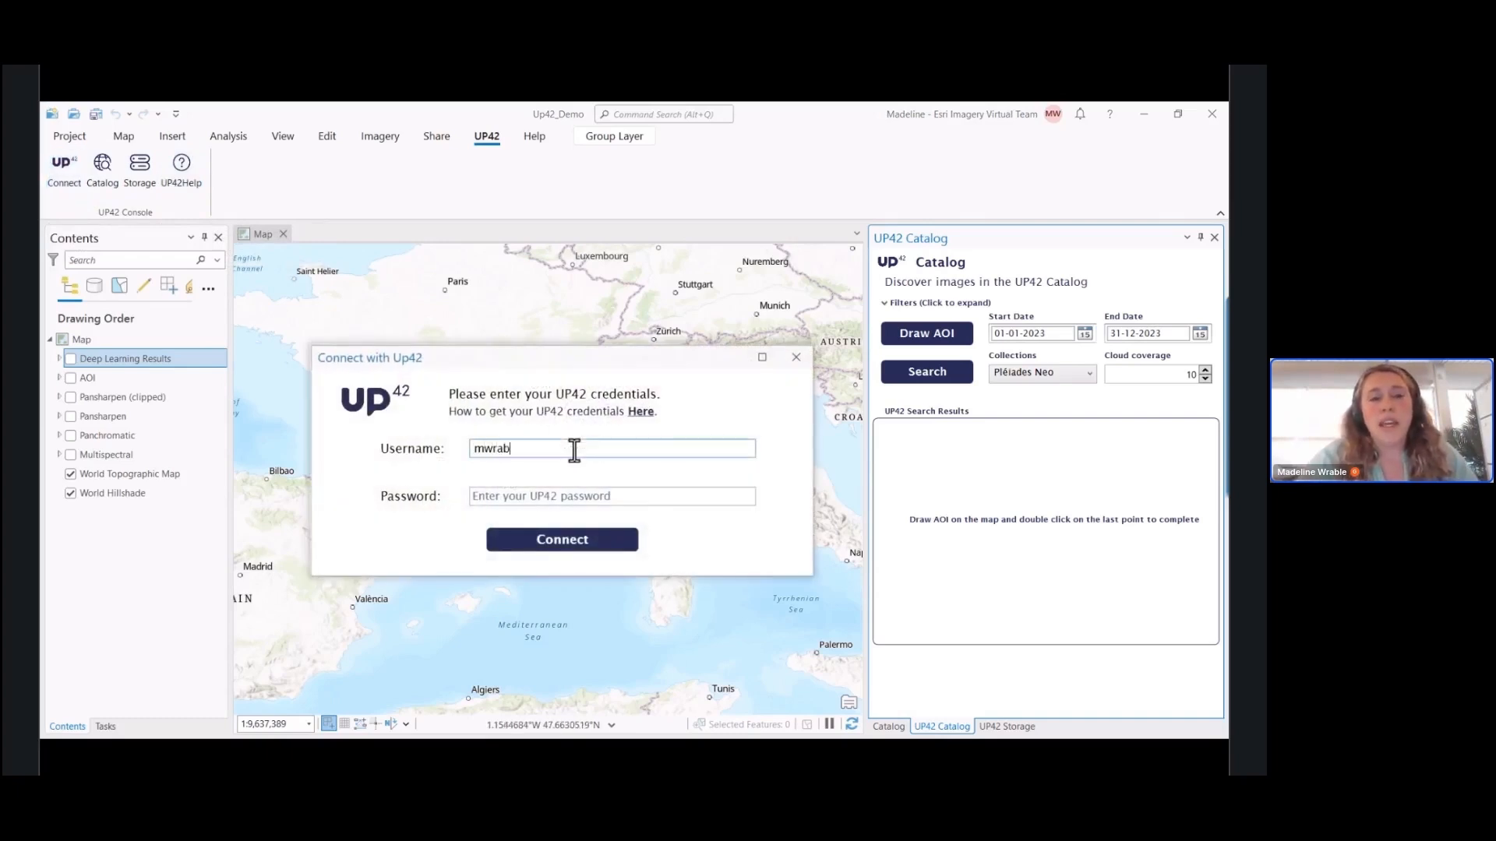
pyautogui.click(652, 496)
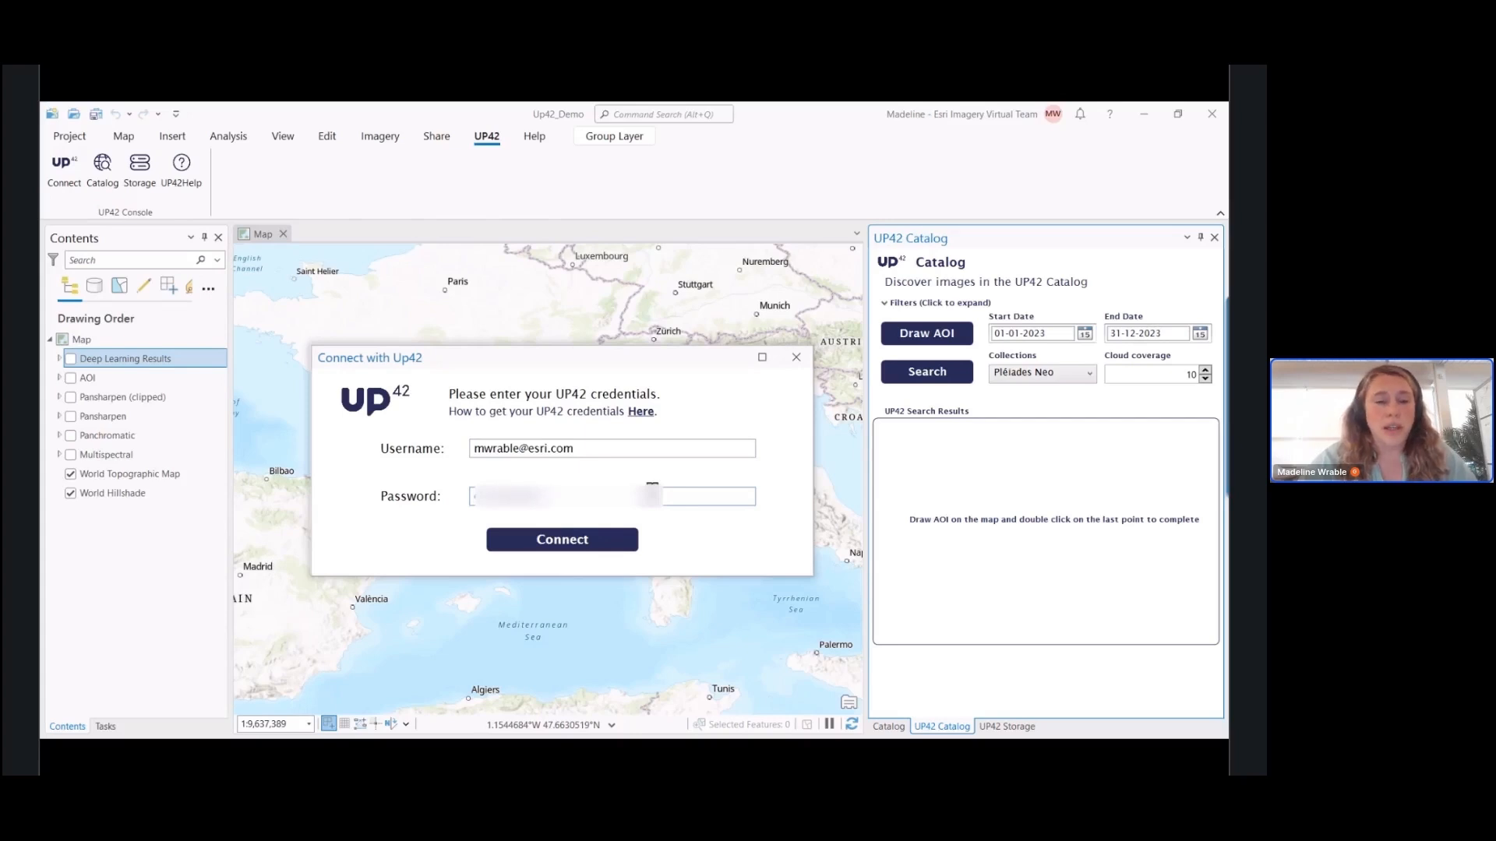
pyautogui.click(621, 542)
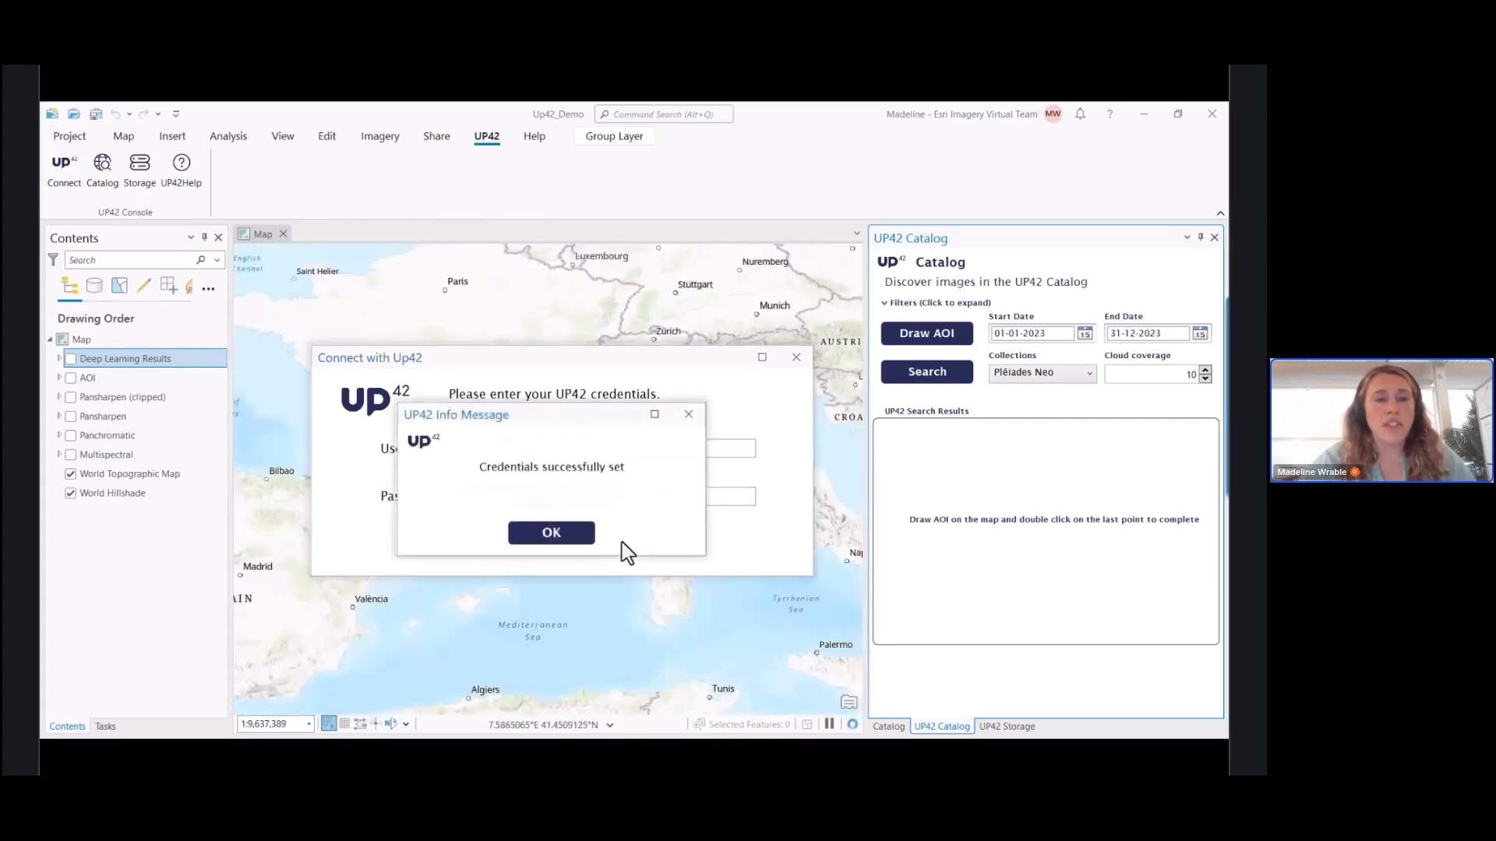
pyautogui.click(571, 536)
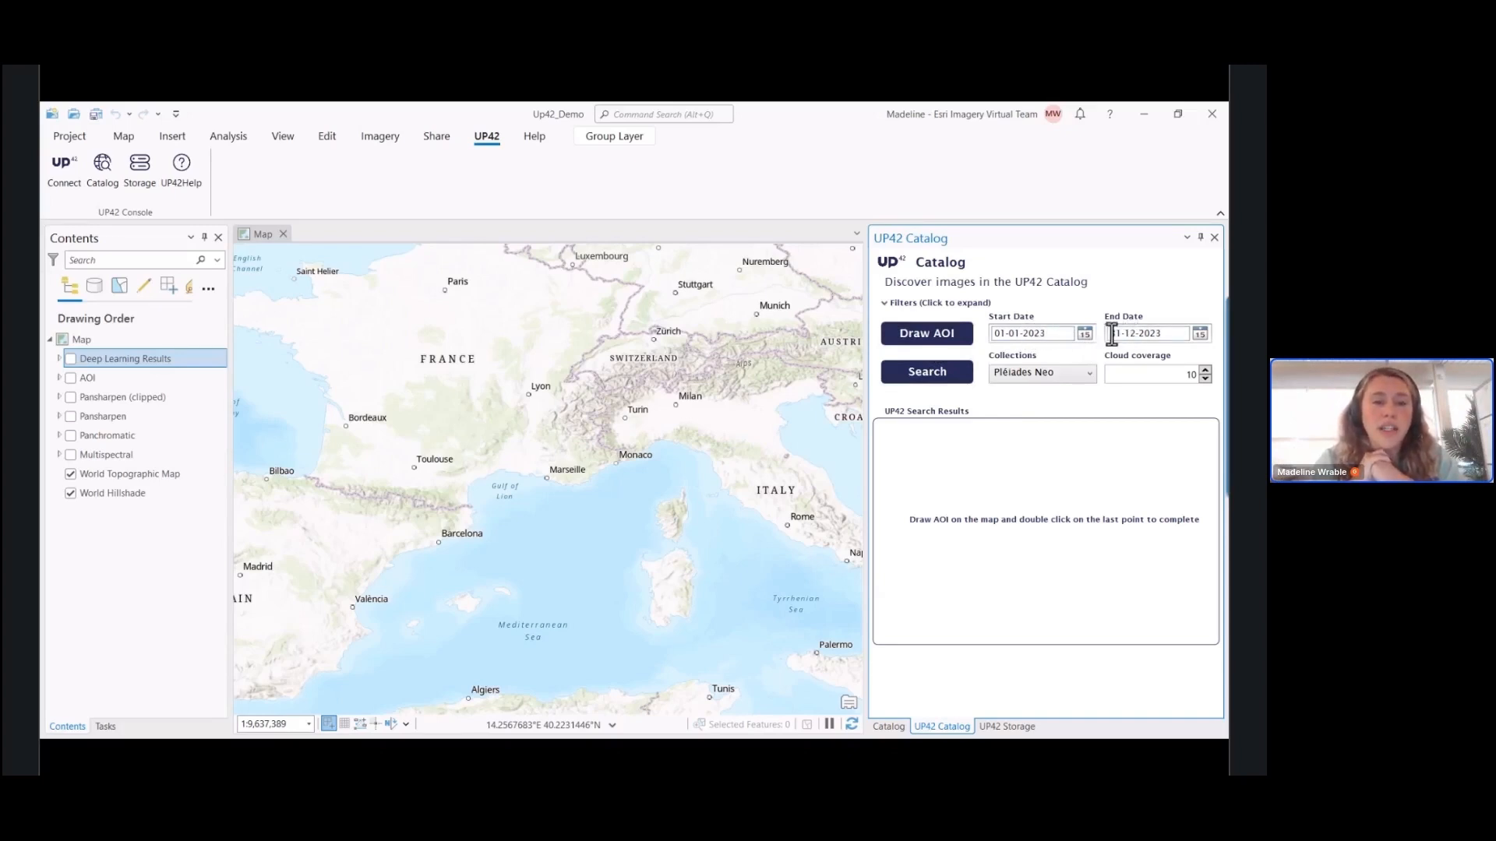
# Browse the image collections available in the UP42 catalog and choose Pléiades Neo
pyautogui.click(1092, 372)
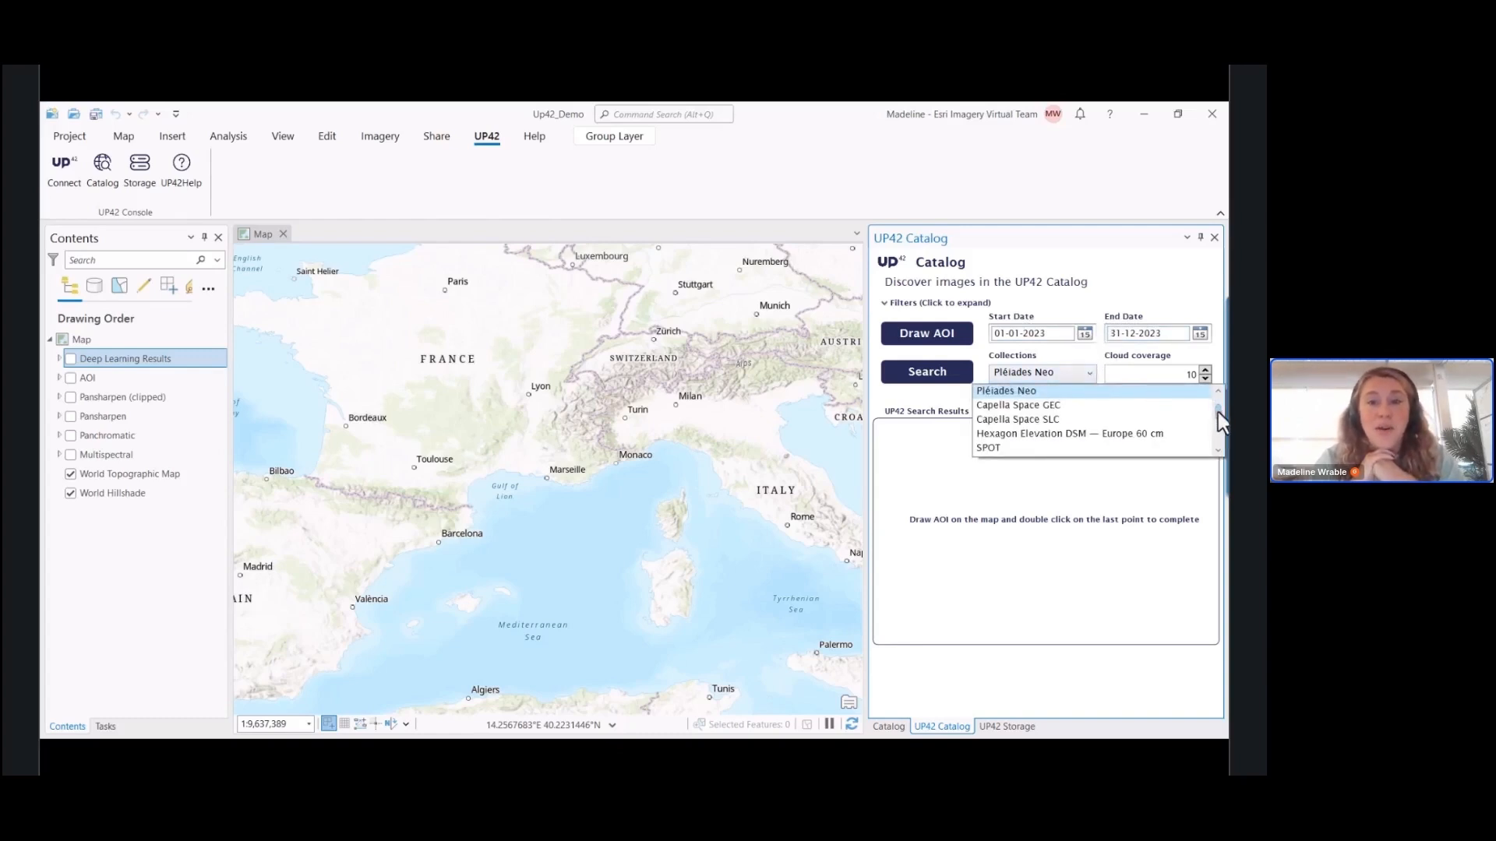
pyautogui.scroll(-5, 1218, 415)
pyautogui.scroll(-6, 1217, 421)
pyautogui.scroll(-5, 1217, 429)
pyautogui.scroll(-1, 1217, 435)
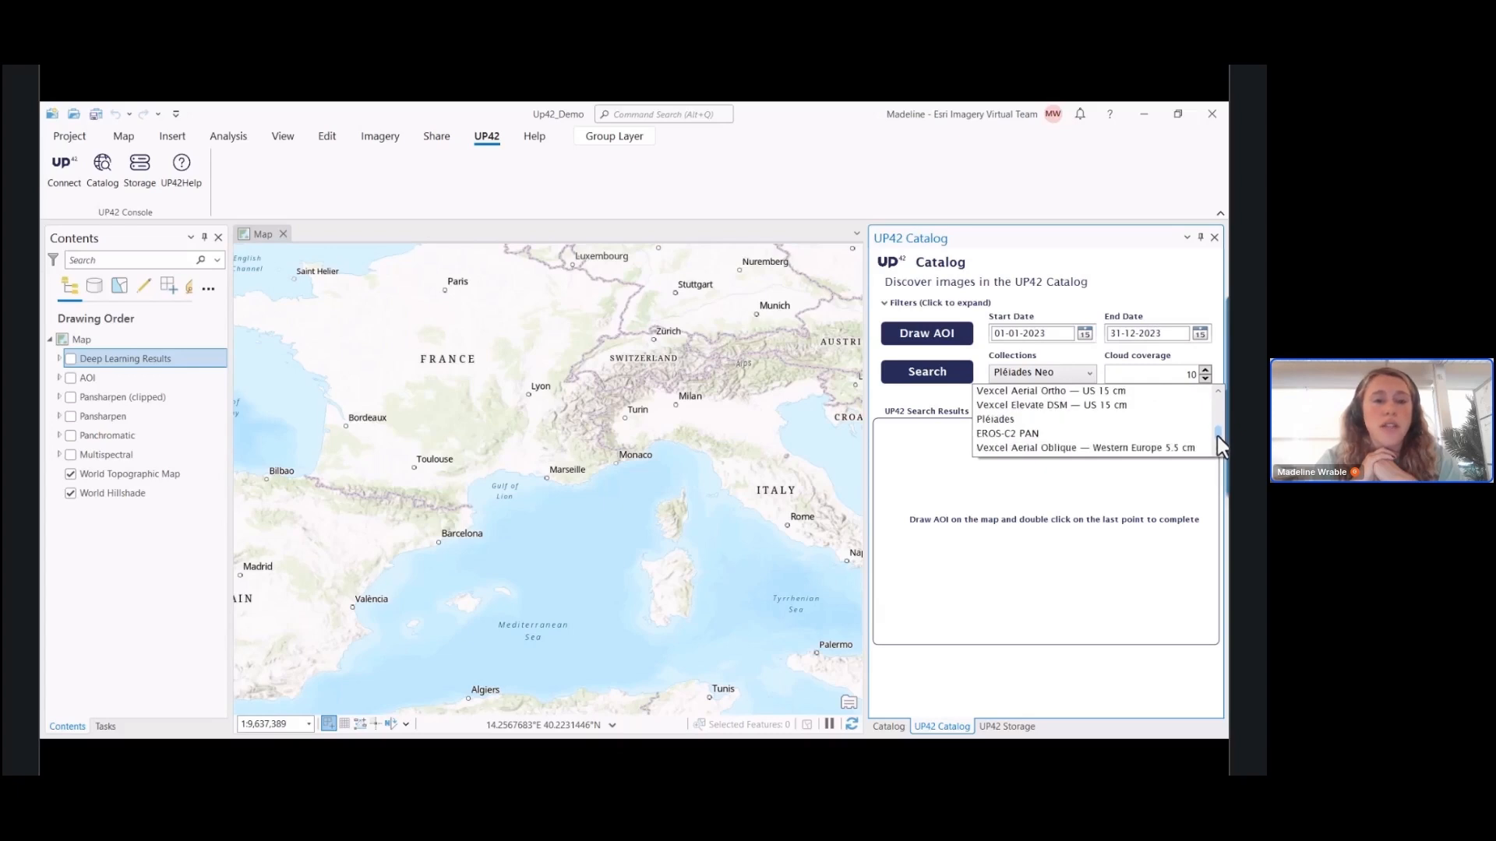
pyautogui.moveTo(1217, 436); pyautogui.dragTo(1218, 410)
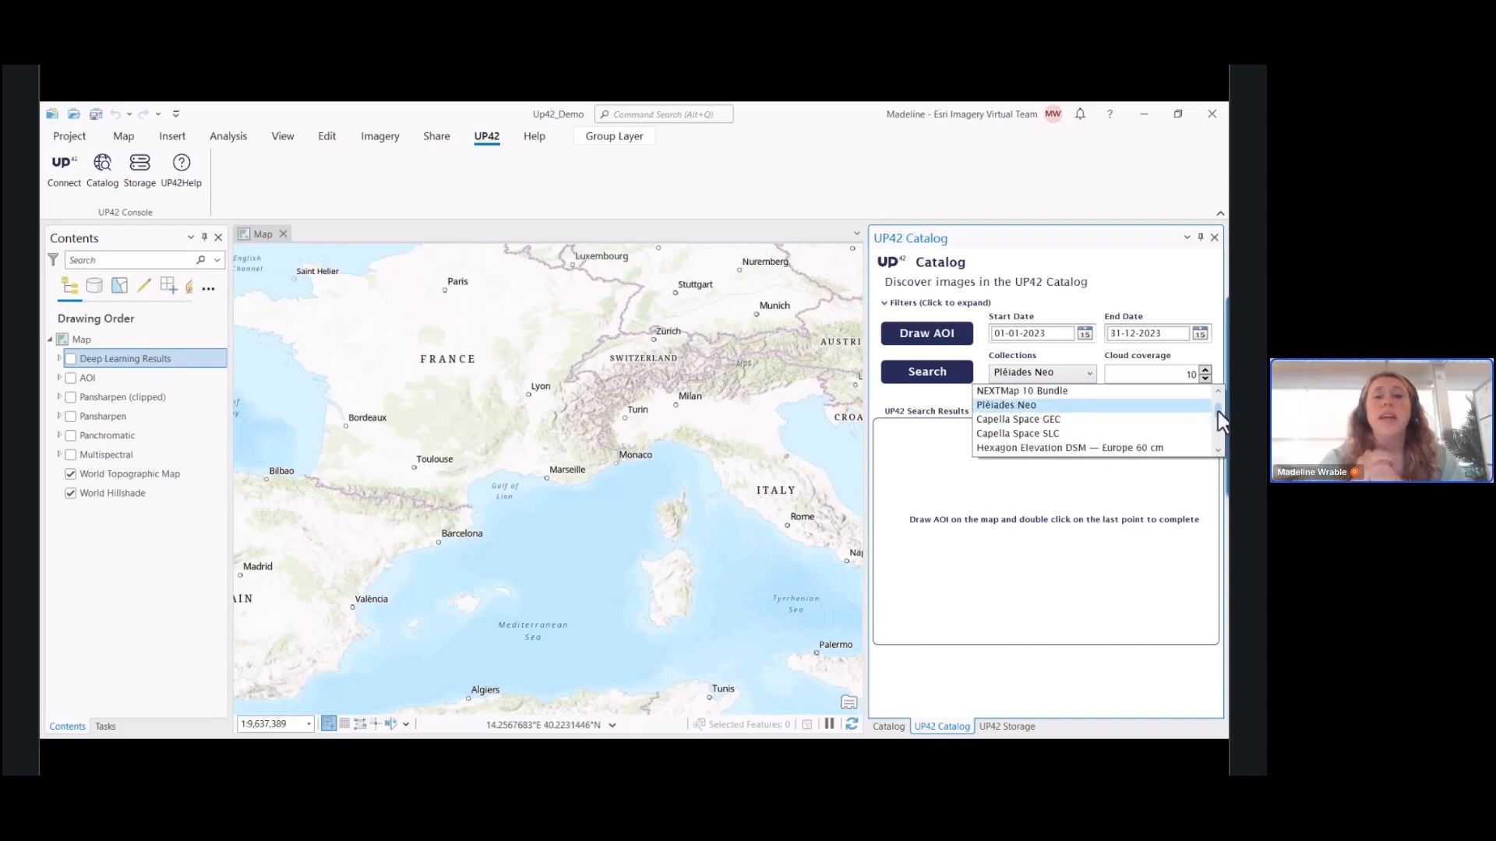
pyautogui.click(1046, 406)
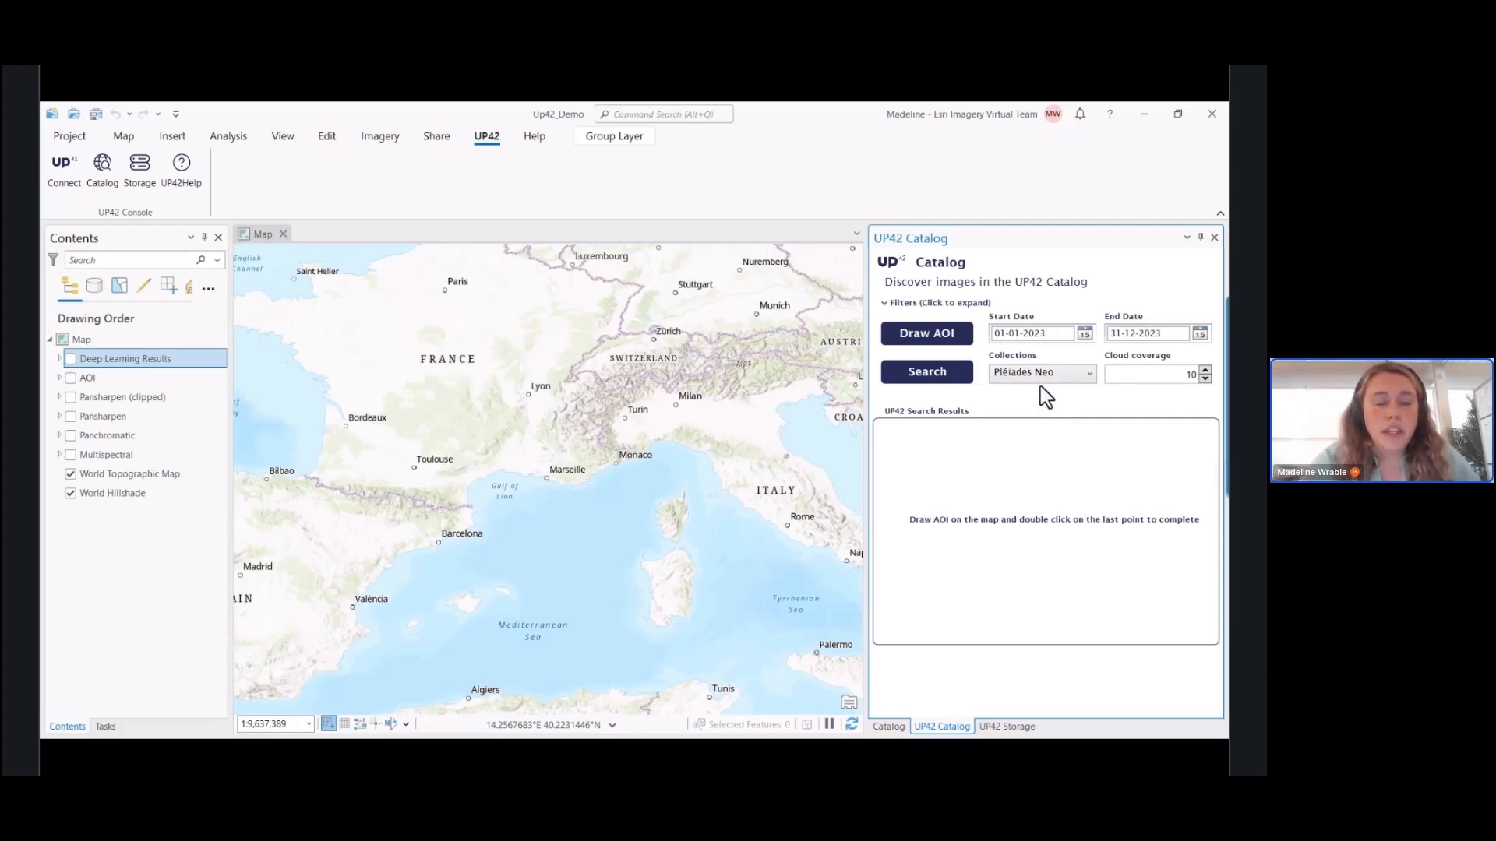
# Re-enter 10 as the cloud coverage limit for the catalog search
pyautogui.doubleClick(1191, 375)
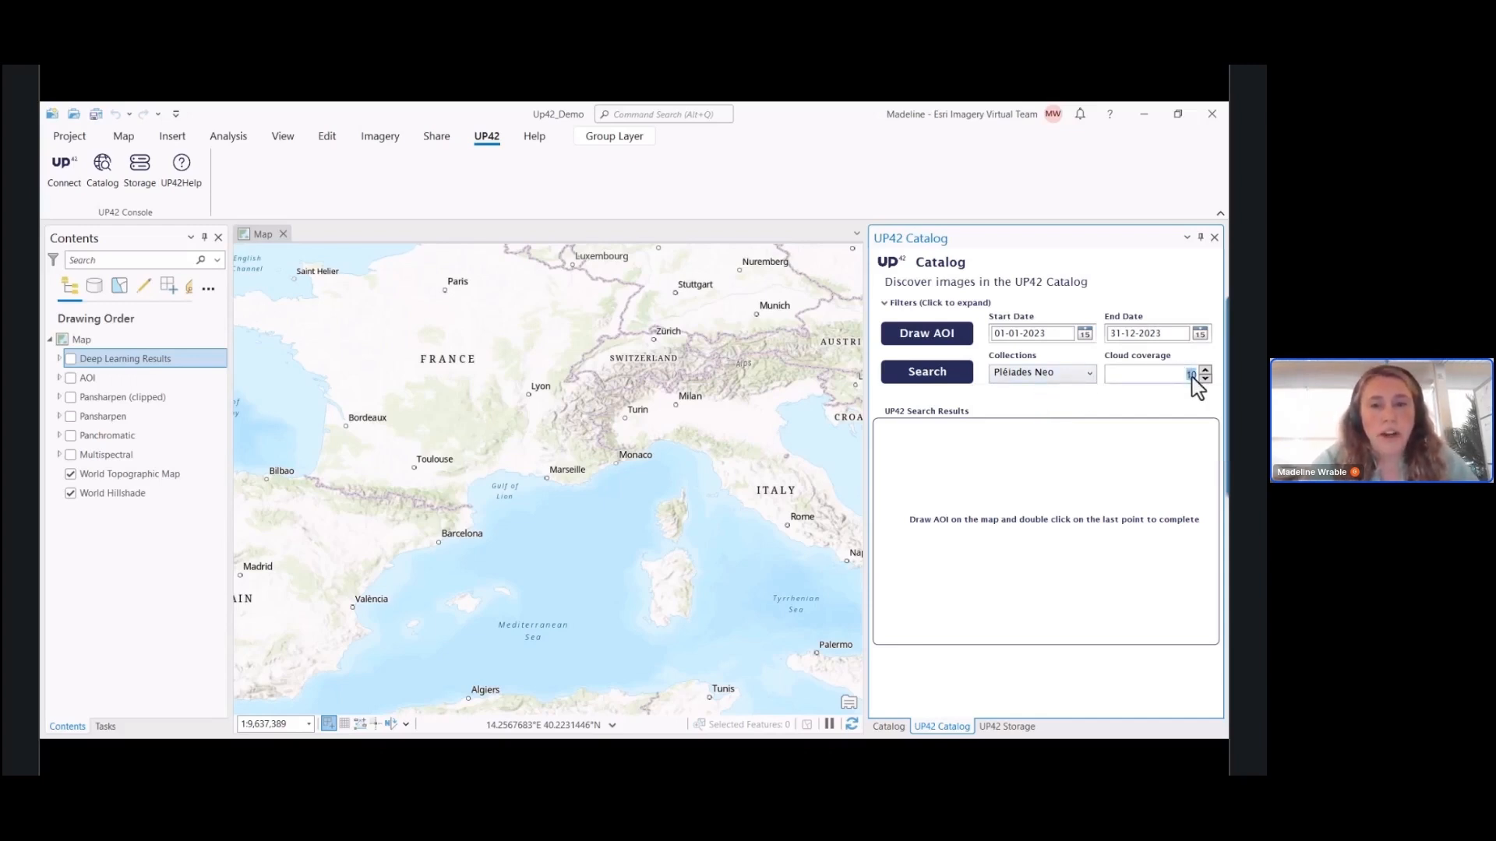
pyautogui.press('BackSpace')
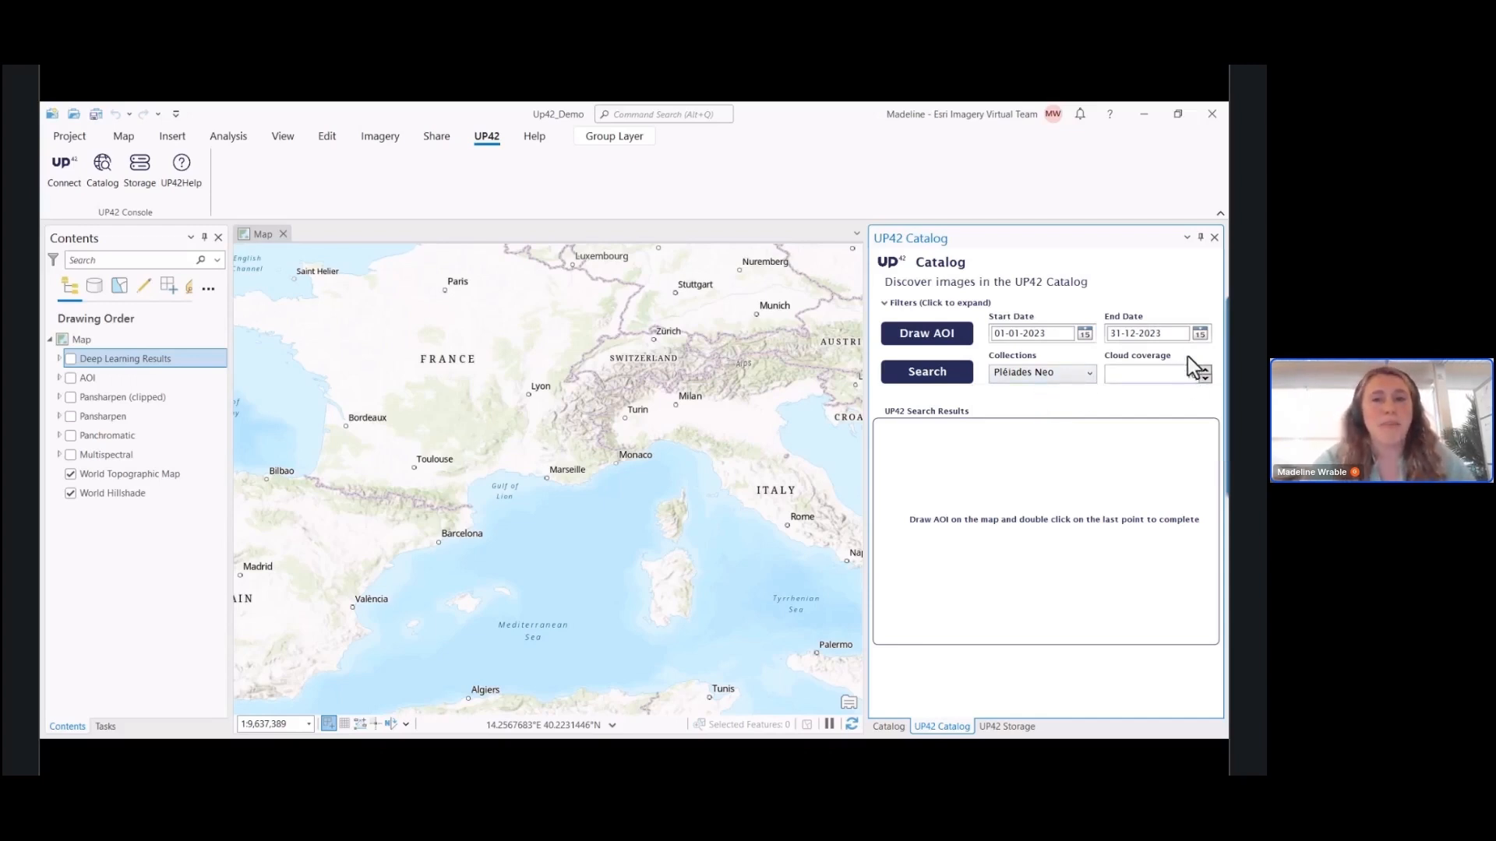
pyautogui.click(904, 343)
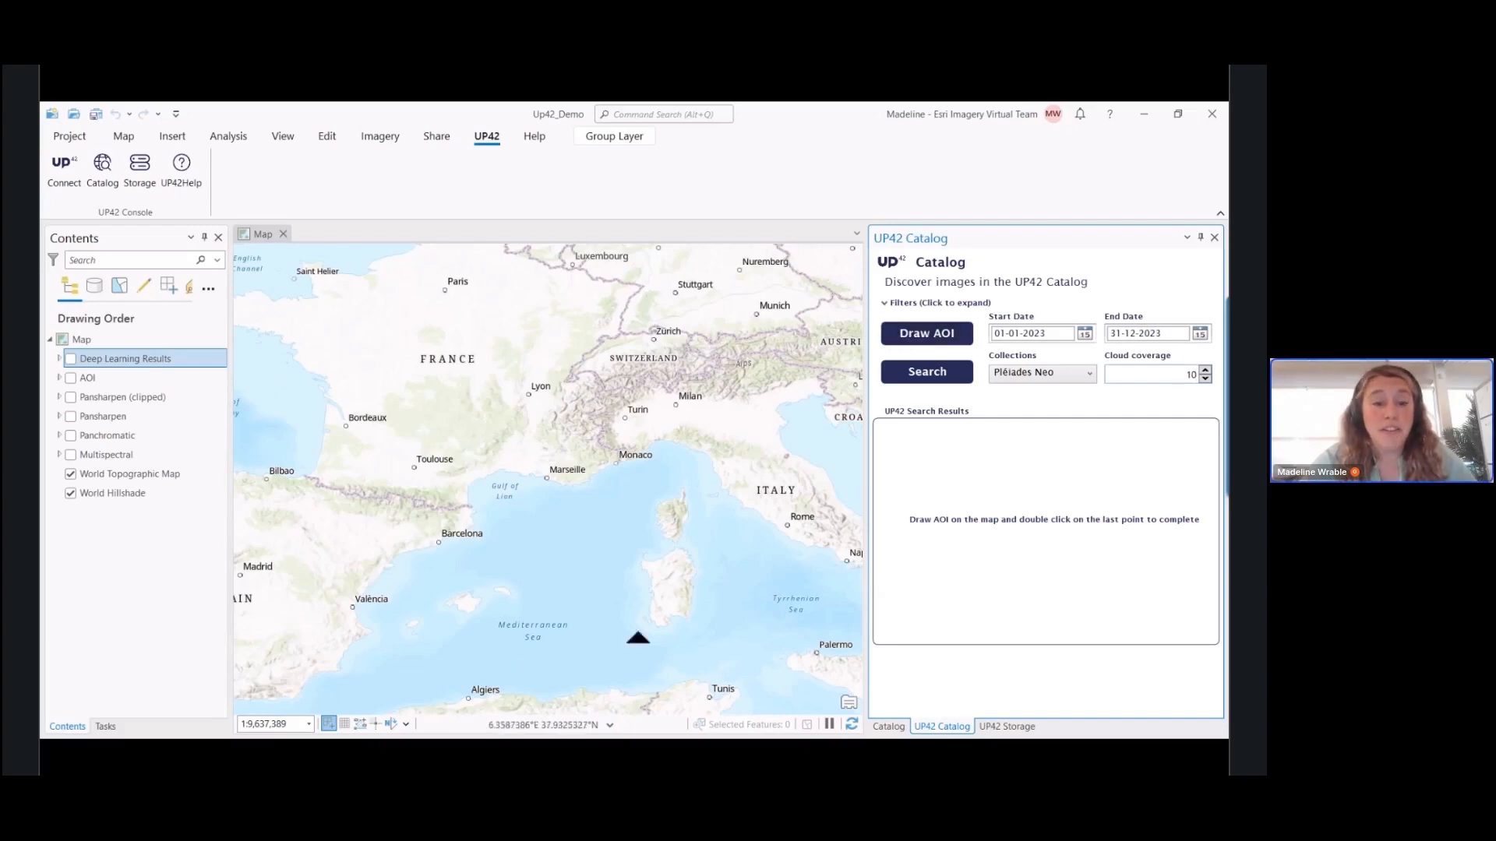
# Go to the AOI bookmark on the map and turn on the AOI layer
pyautogui.click(125, 138)
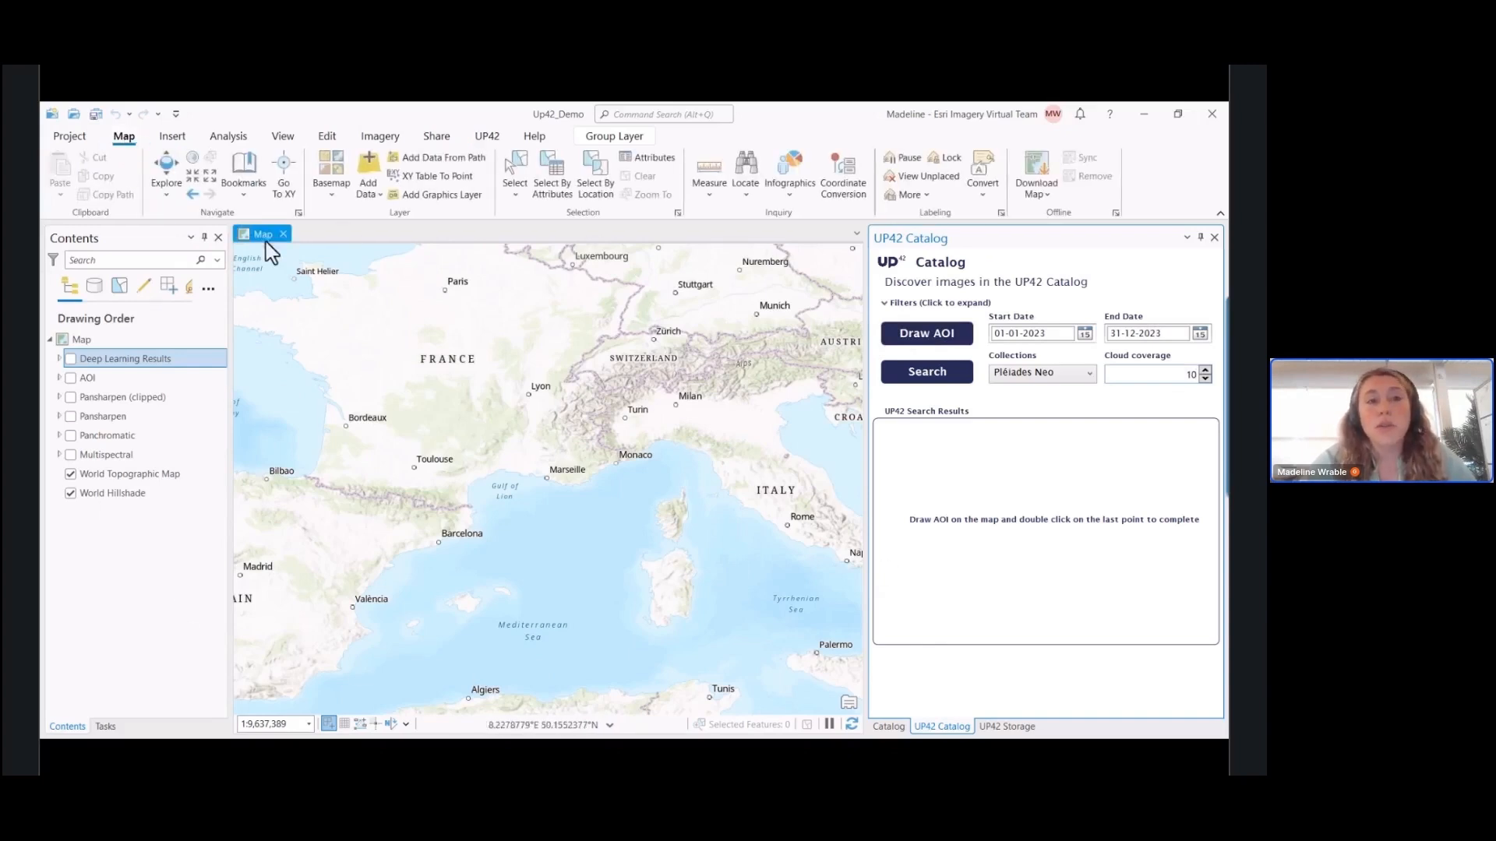
pyautogui.click(250, 199)
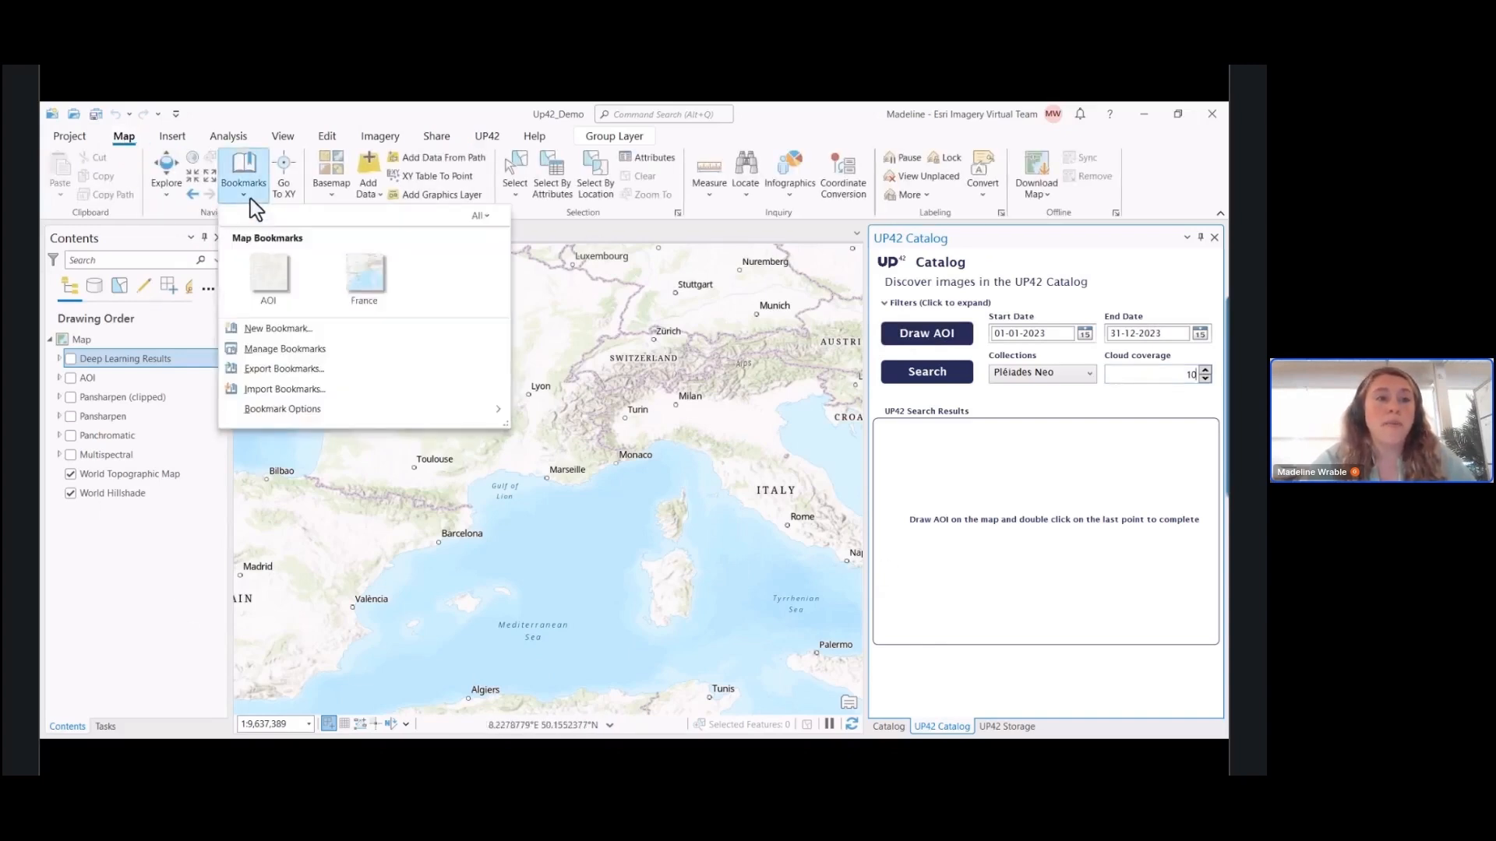
pyautogui.click(278, 269)
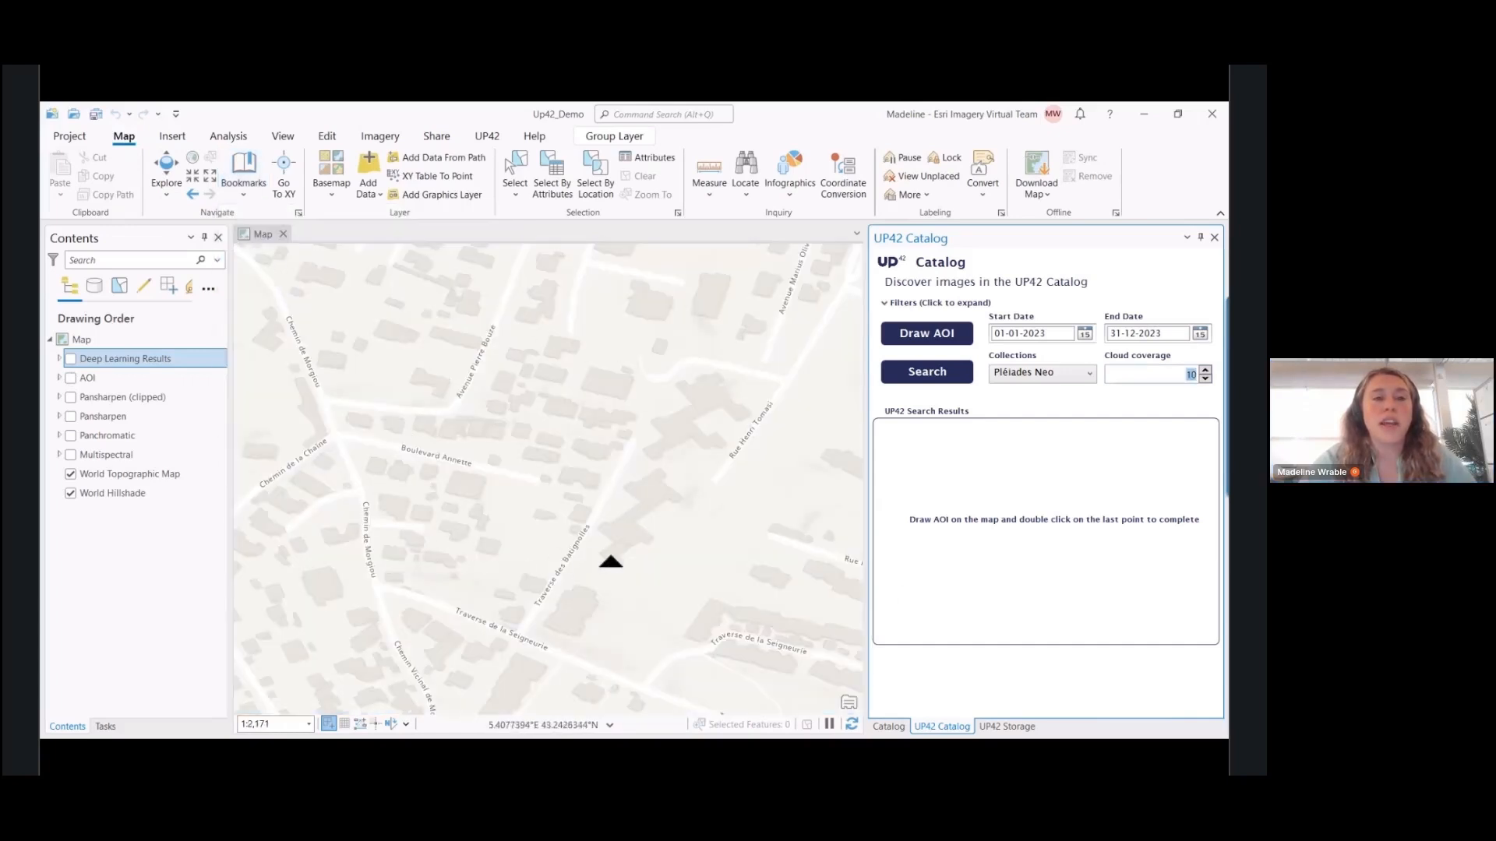
pyautogui.click(71, 380)
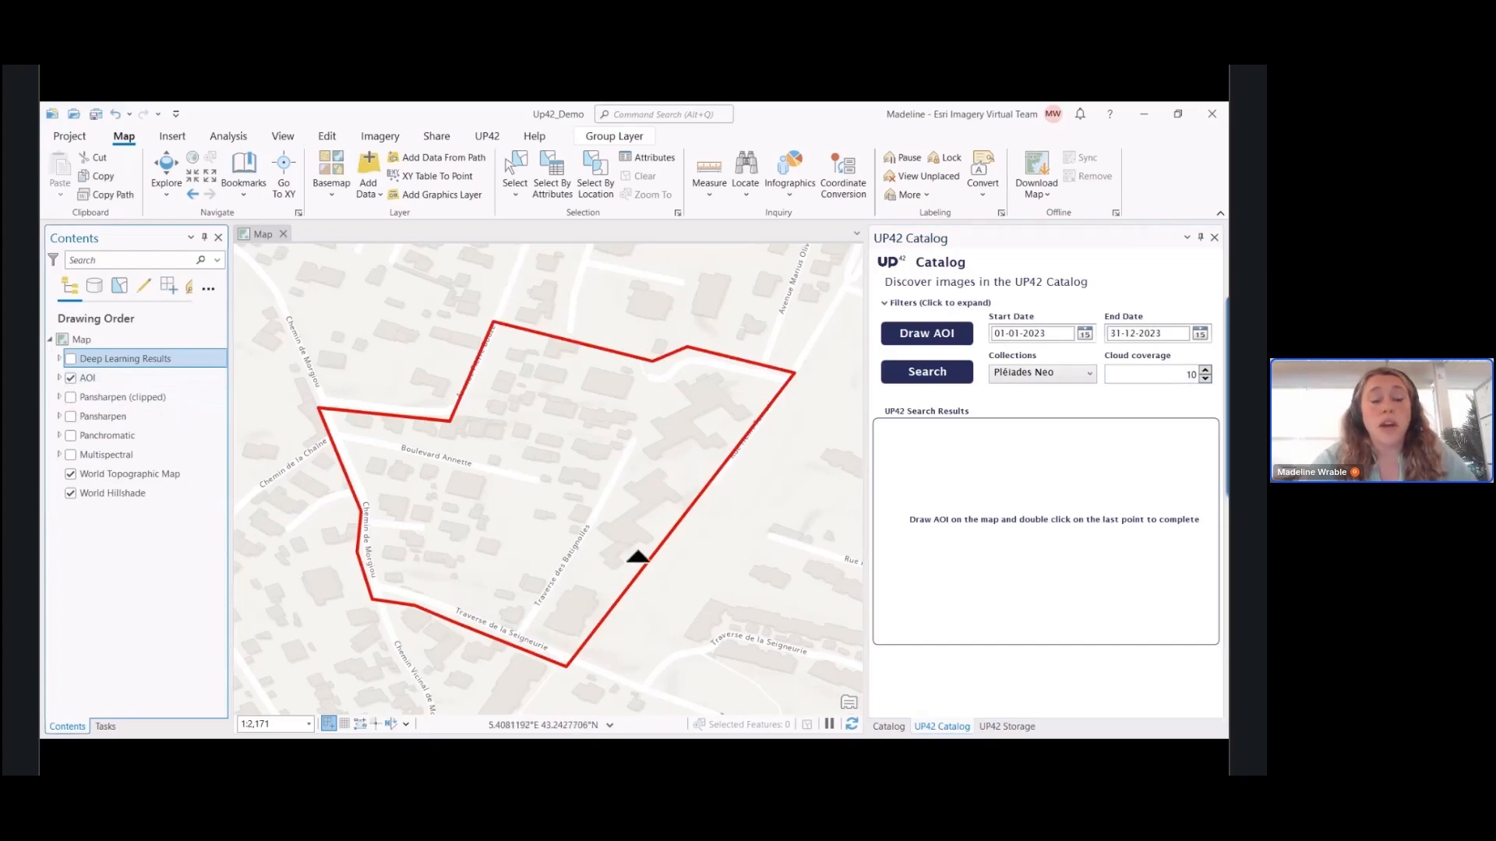
# Draw a rectangular search area enclosing the red AOI outline across the map view, and search the UP42 catalog for images
pyautogui.click(937, 345)
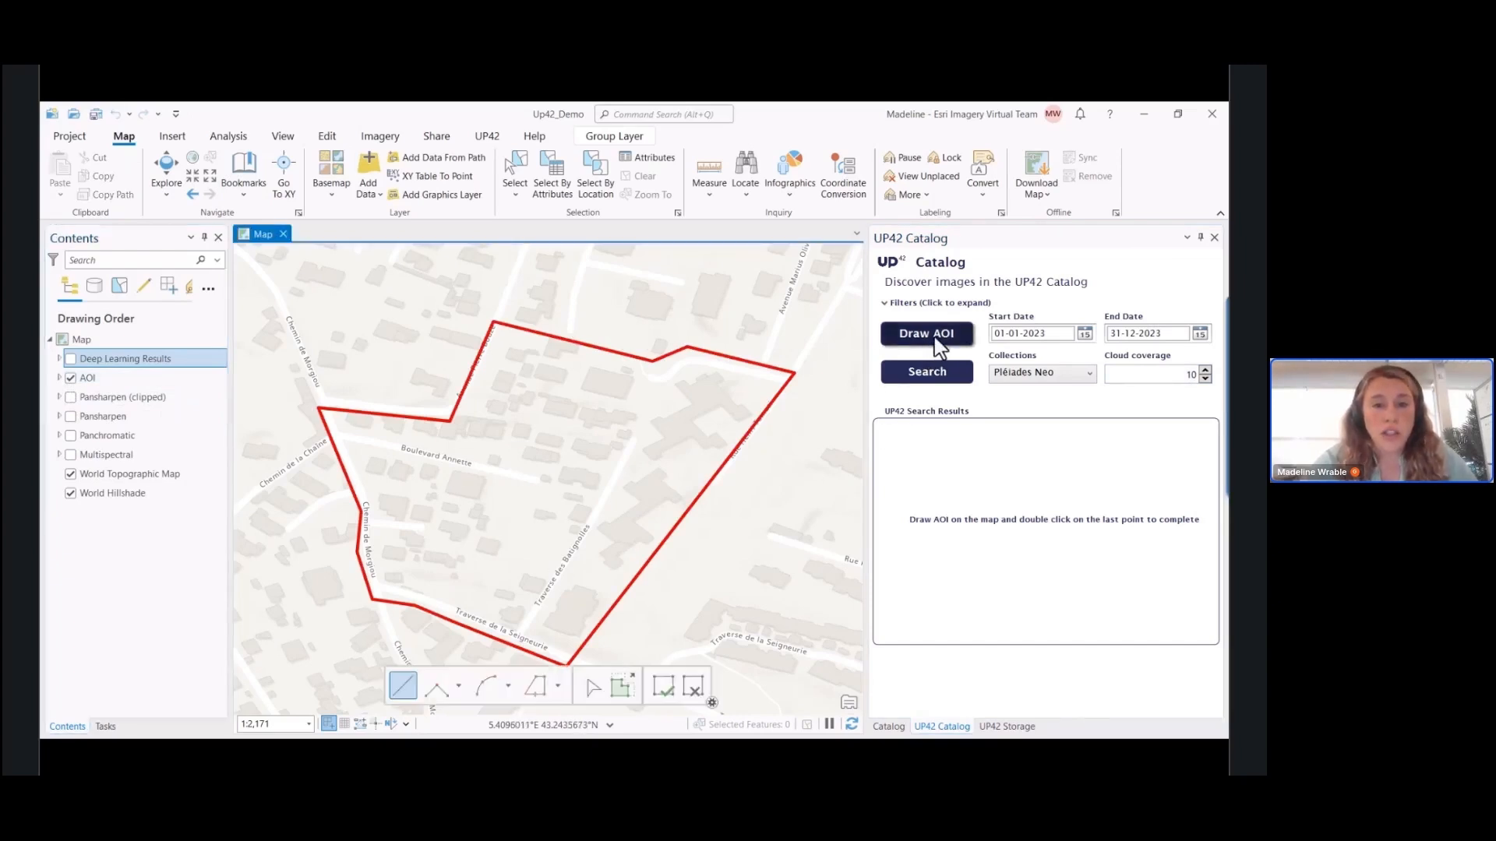
pyautogui.click(238, 252)
pyautogui.click(237, 707)
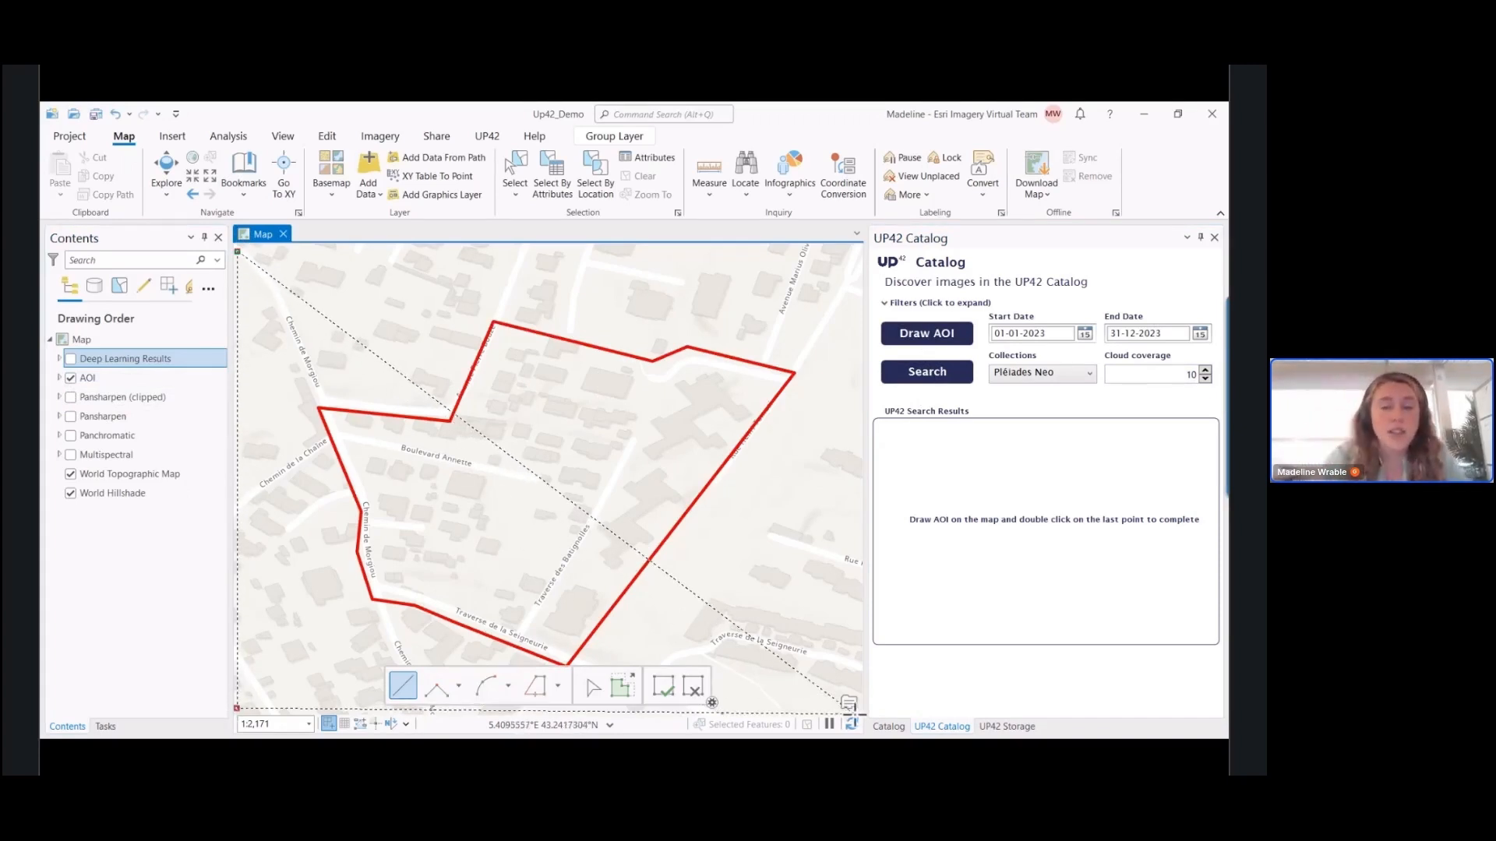
pyautogui.click(858, 711)
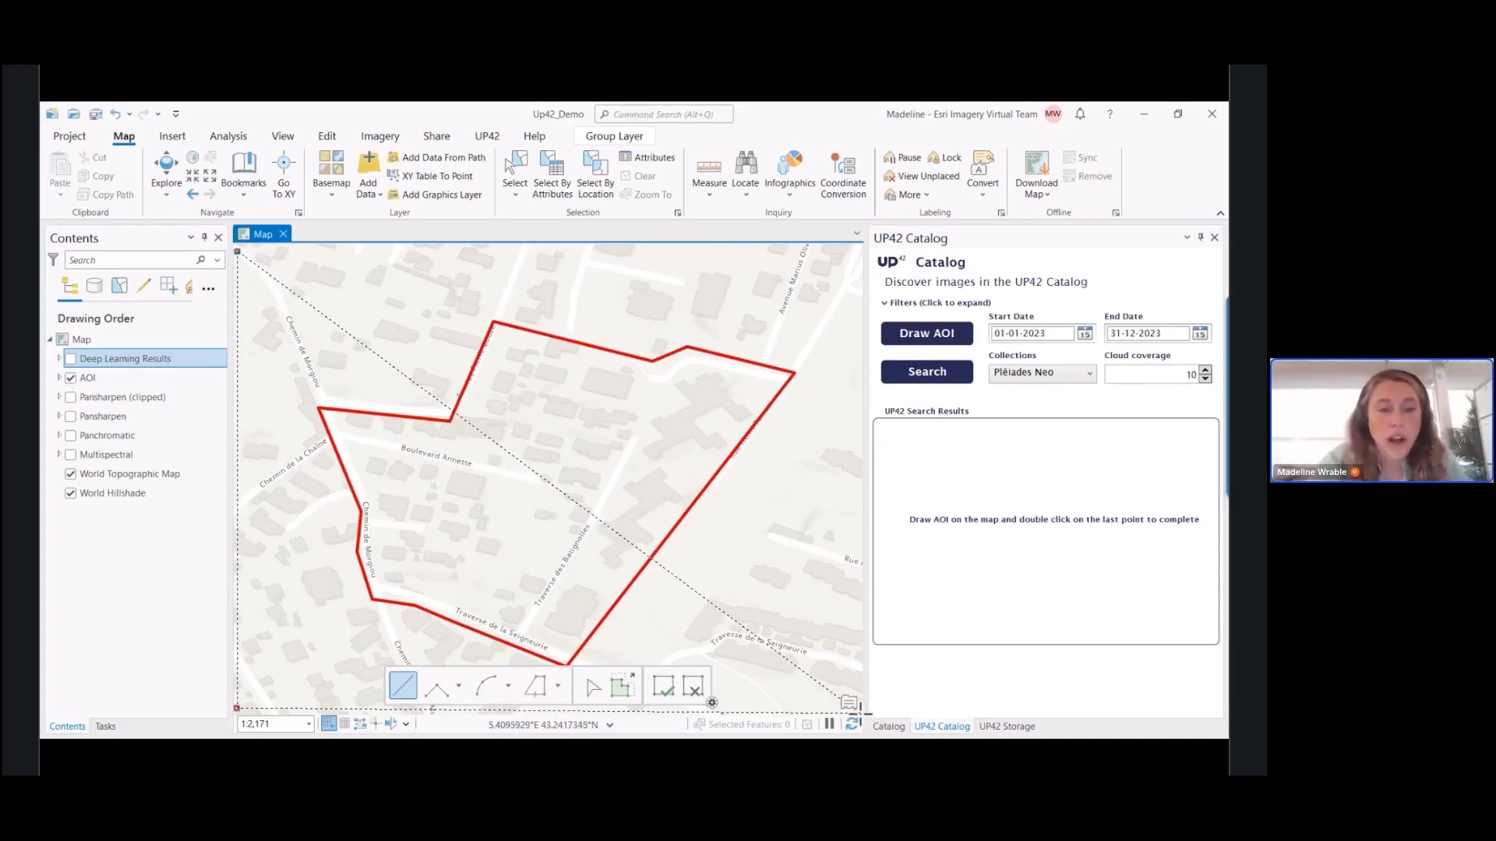
pyautogui.doubleClick(858, 248)
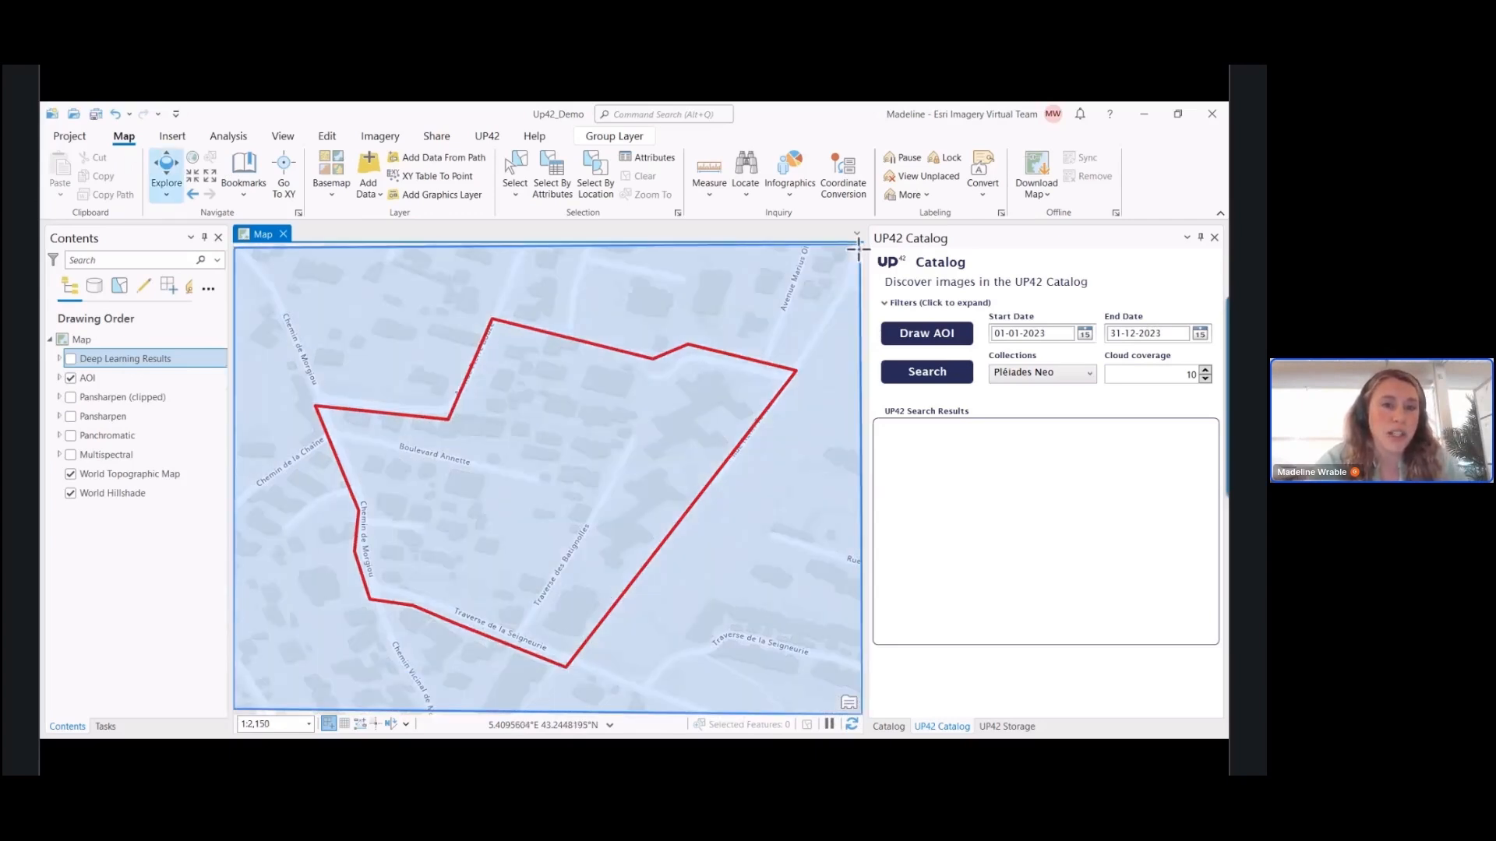
pyautogui.click(939, 377)
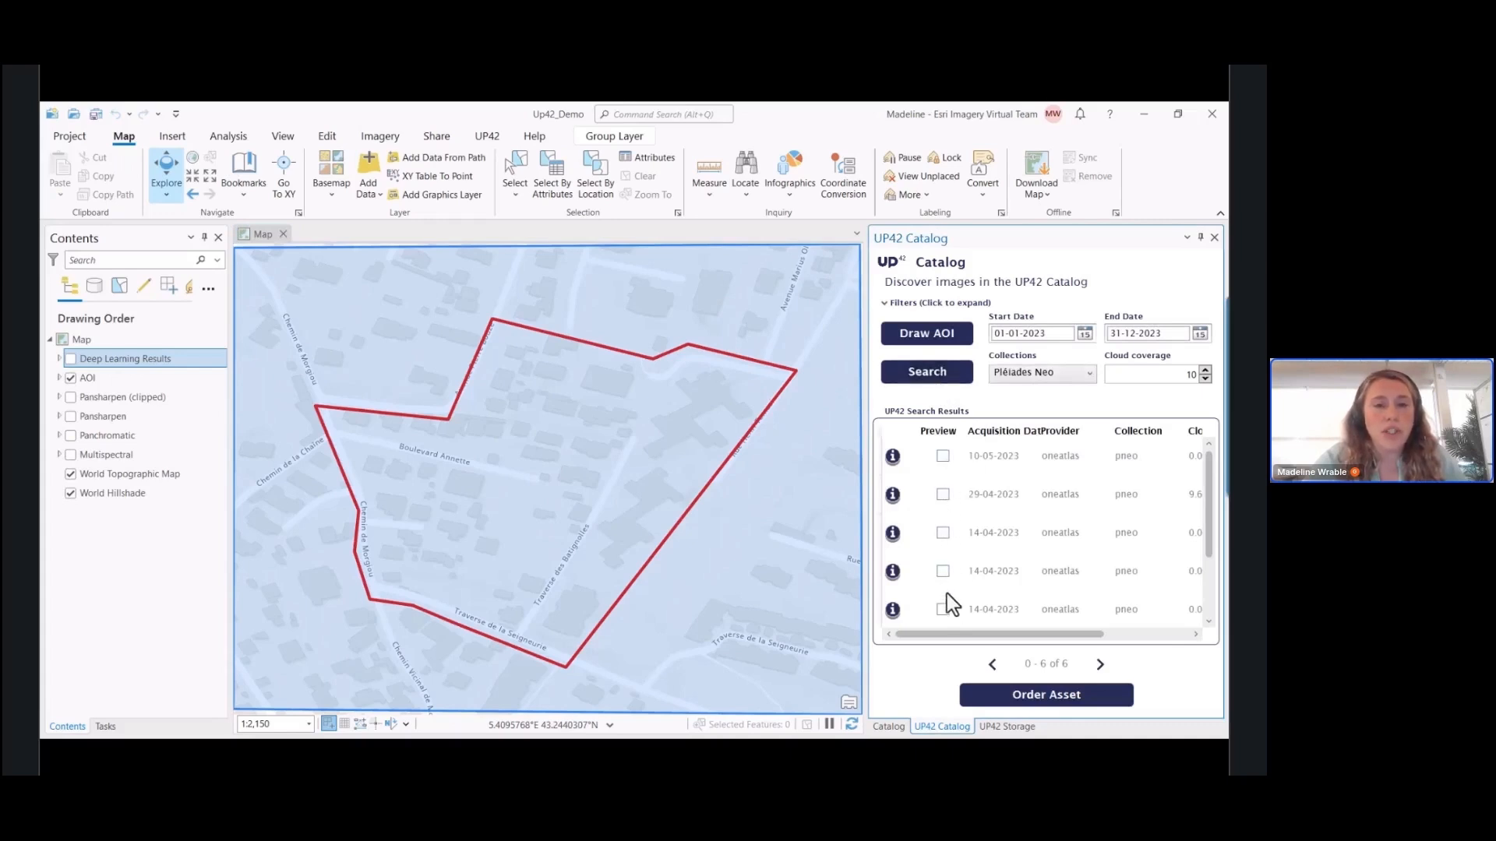
# Preview the 10-05-2023 and 29-04-2023 images on the map and compare their cloud coverage around the area of interest
pyautogui.click(943, 456)
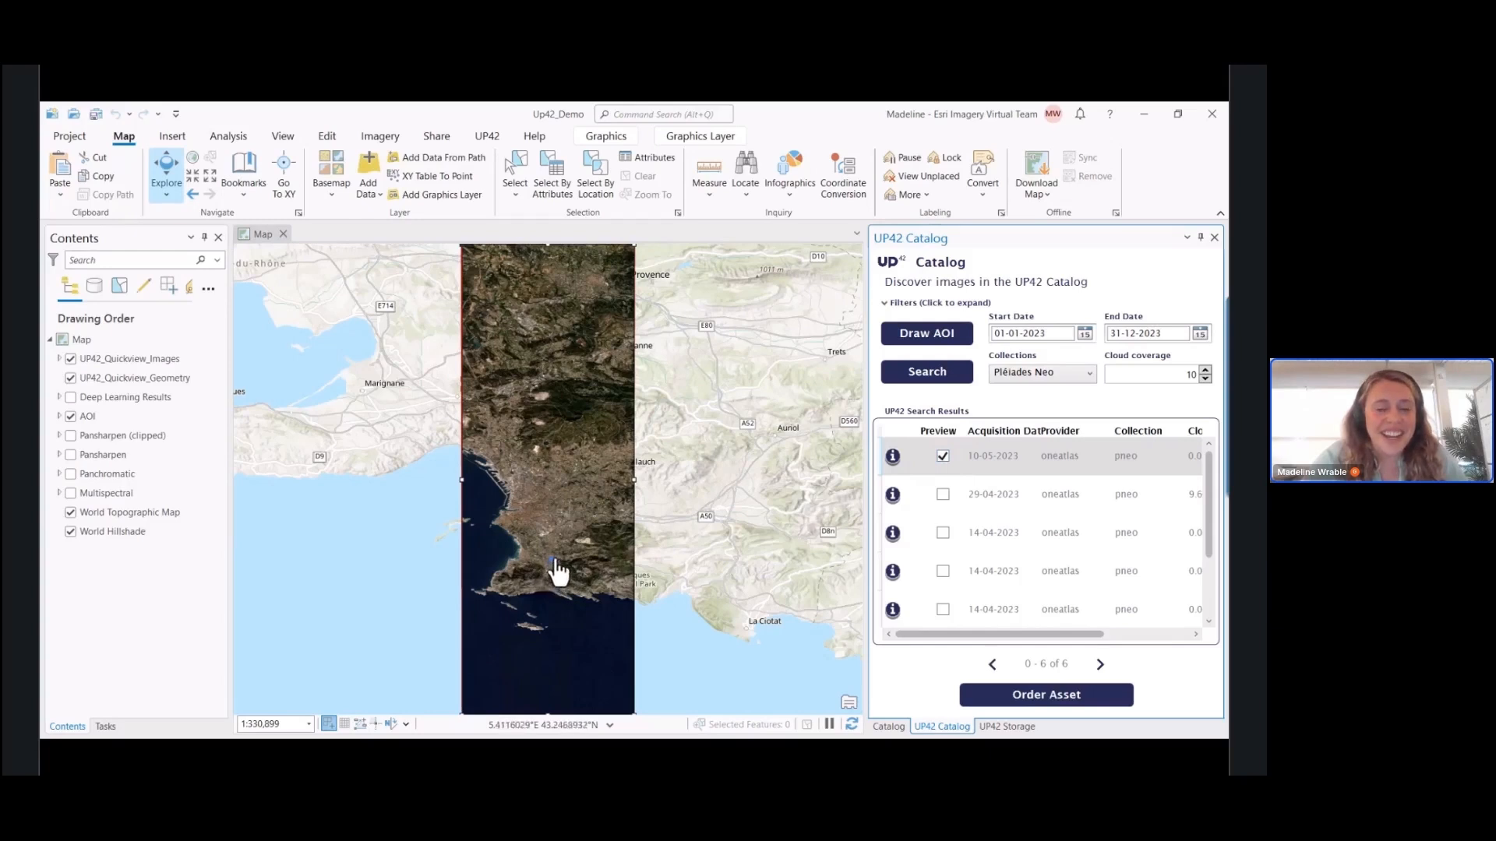
pyautogui.click(943, 494)
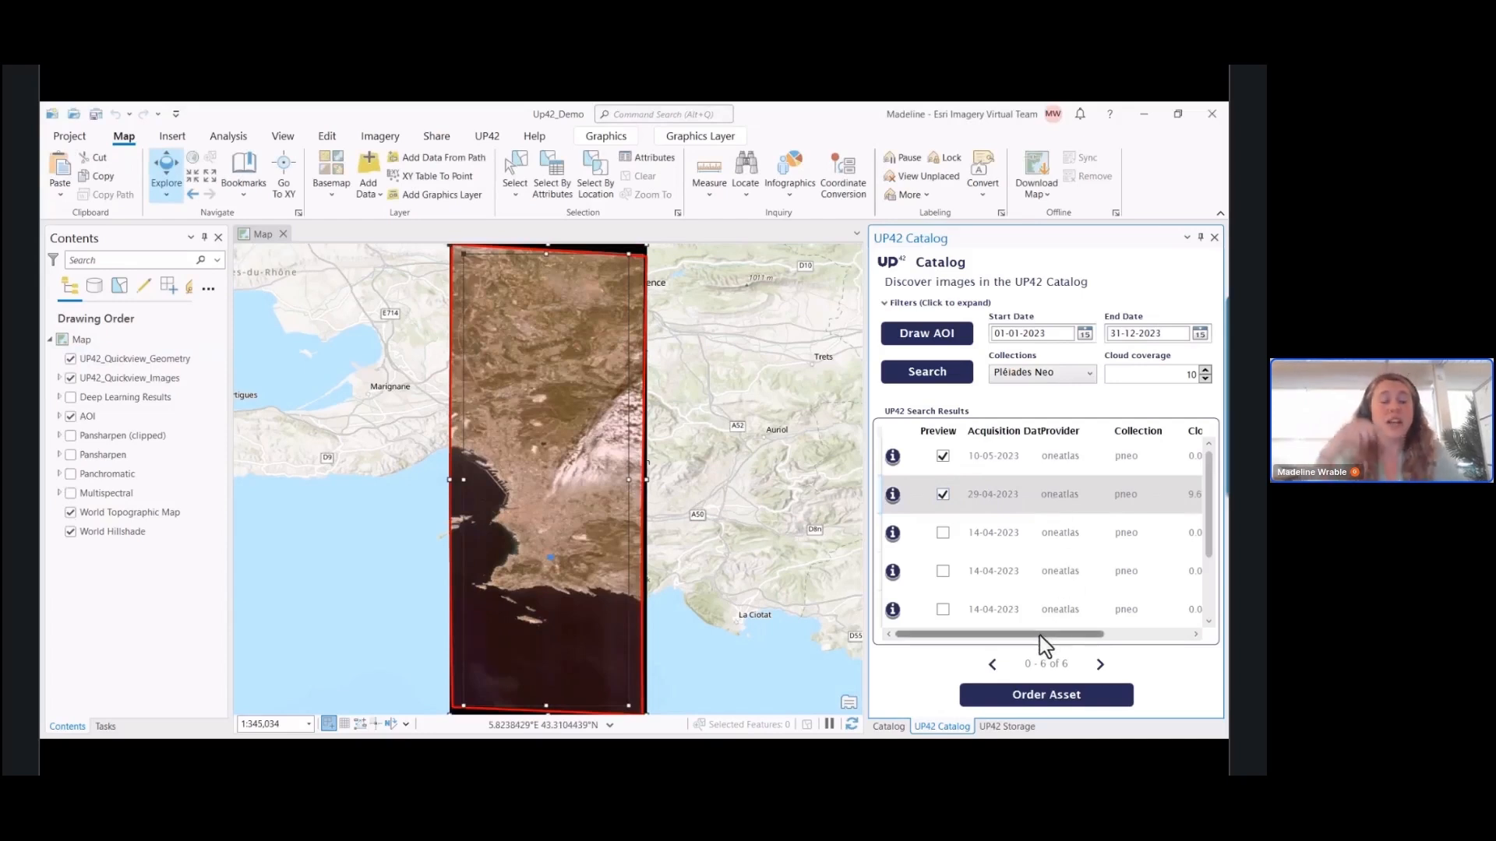
pyautogui.moveTo(1041, 635); pyautogui.dragTo(1069, 638)
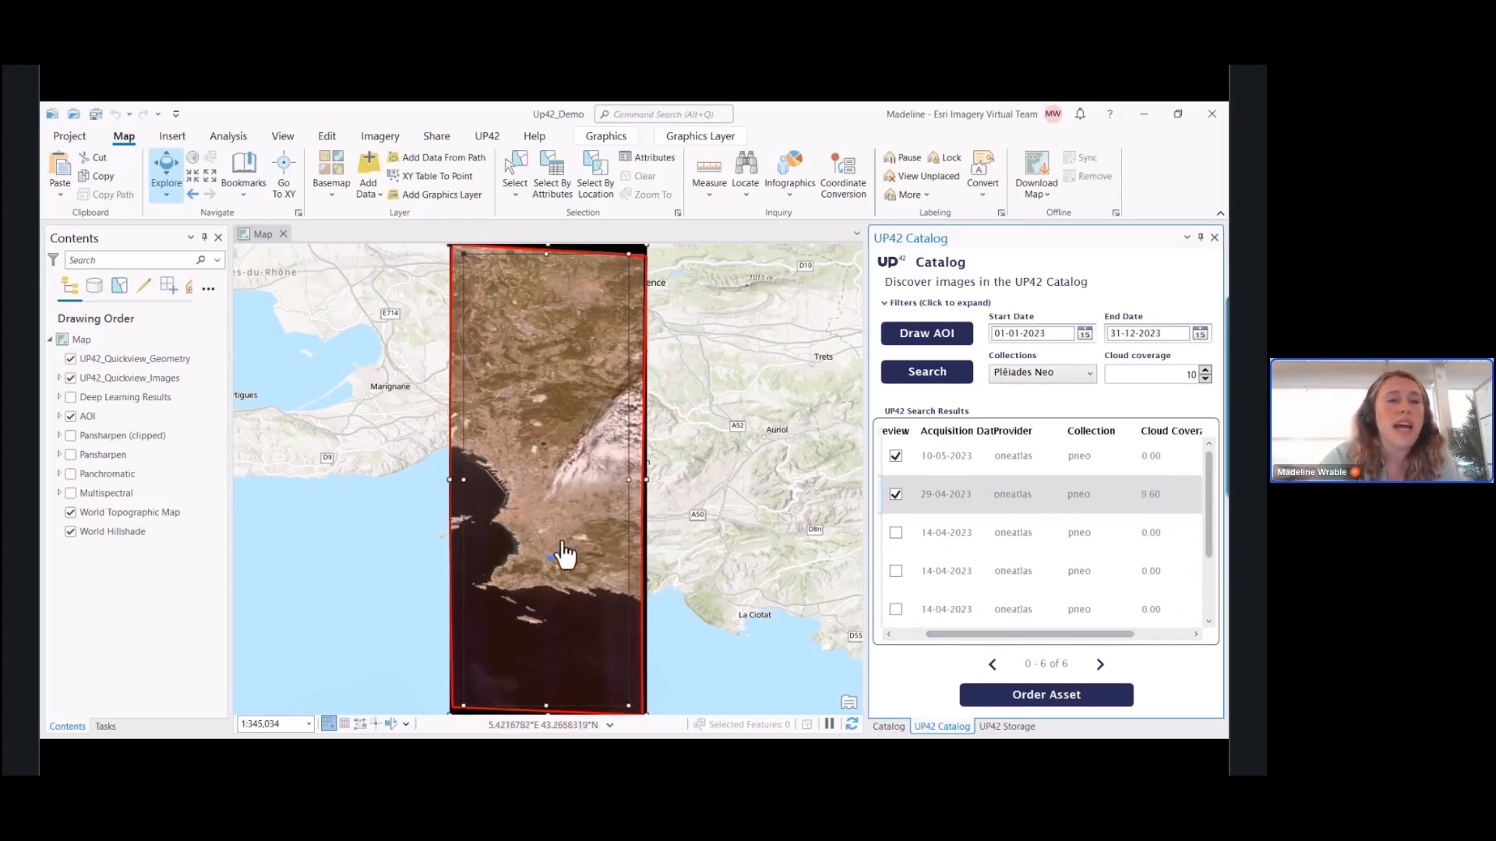
pyautogui.scroll(3, 560, 560)
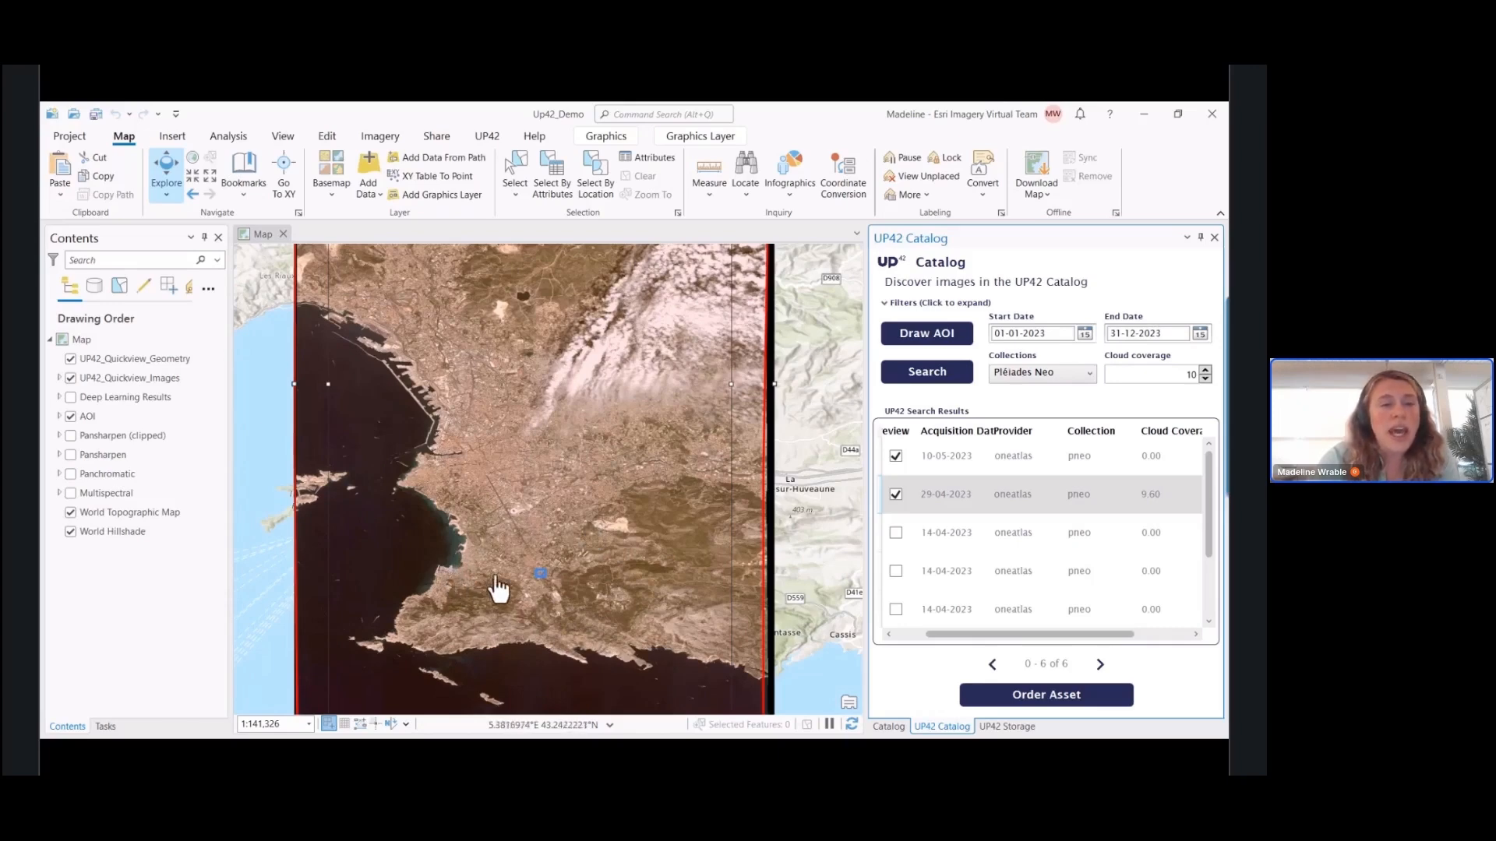
pyautogui.scroll(2, 553, 569)
pyautogui.scroll(2, 554, 567)
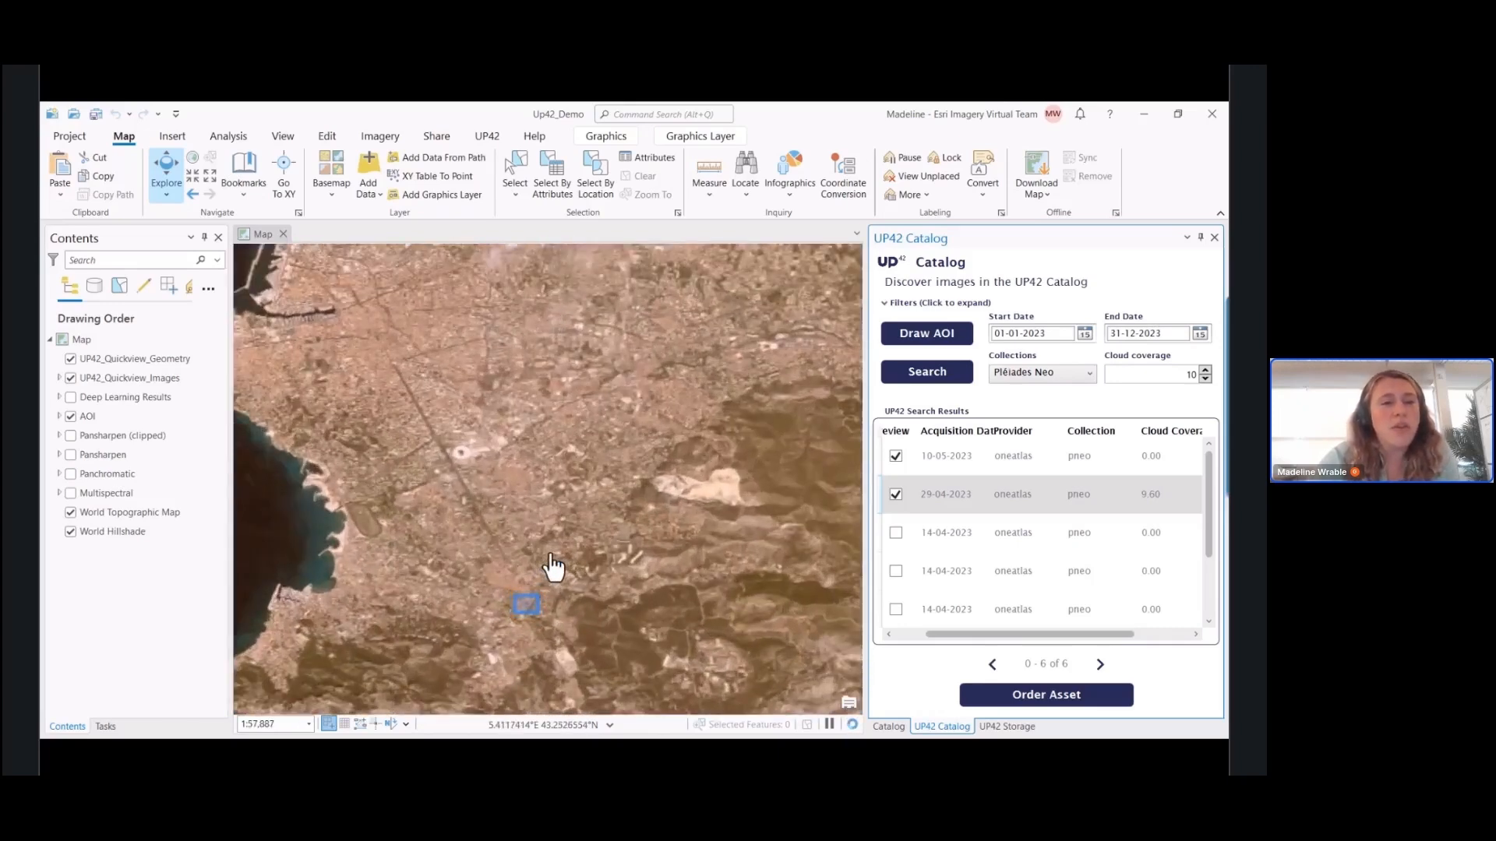
pyautogui.scroll(-2, 553, 567)
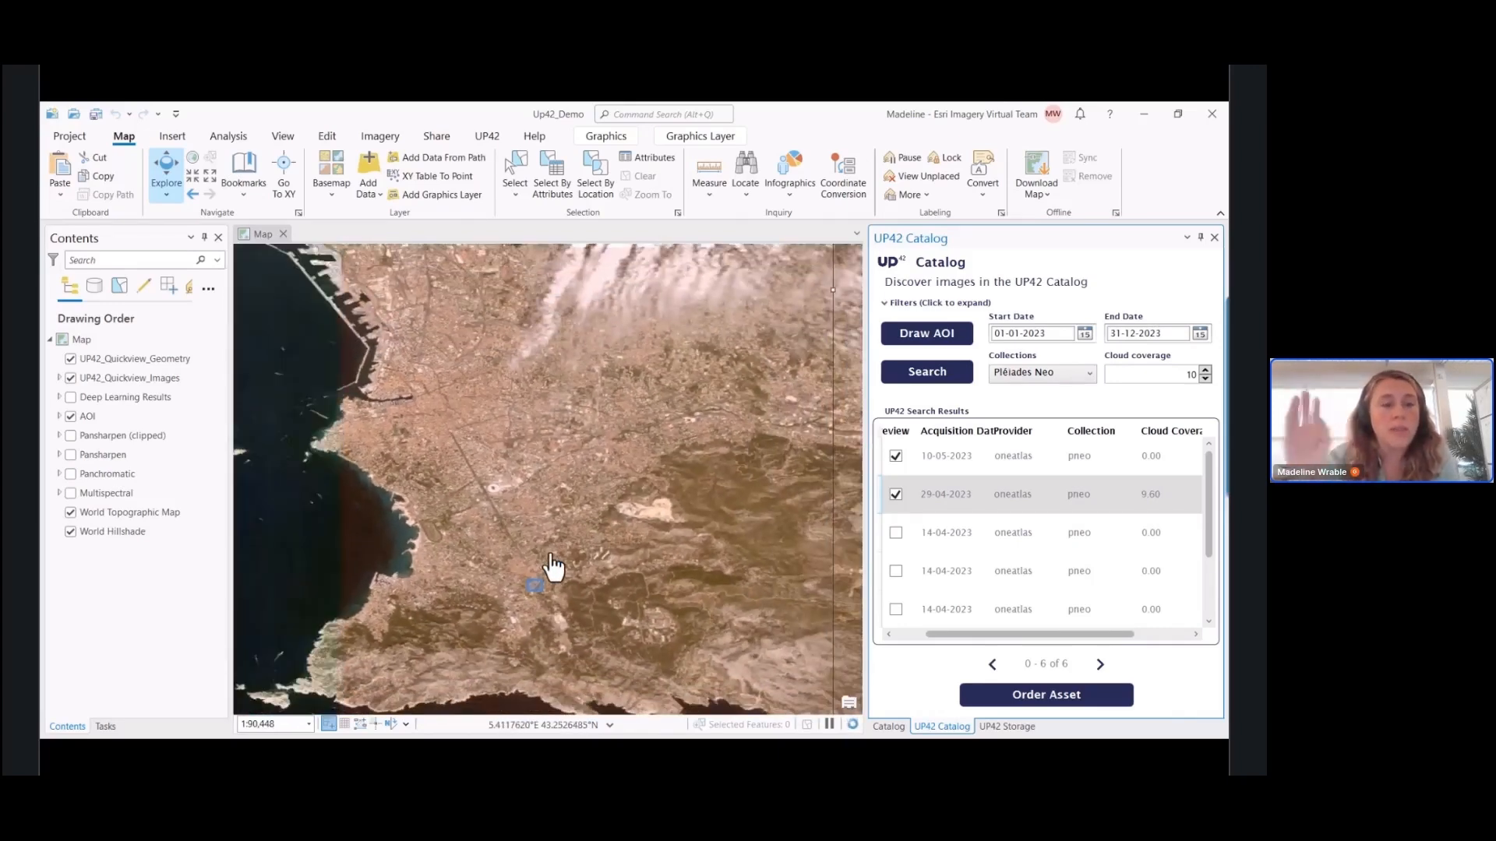
pyautogui.scroll(-1, 553, 567)
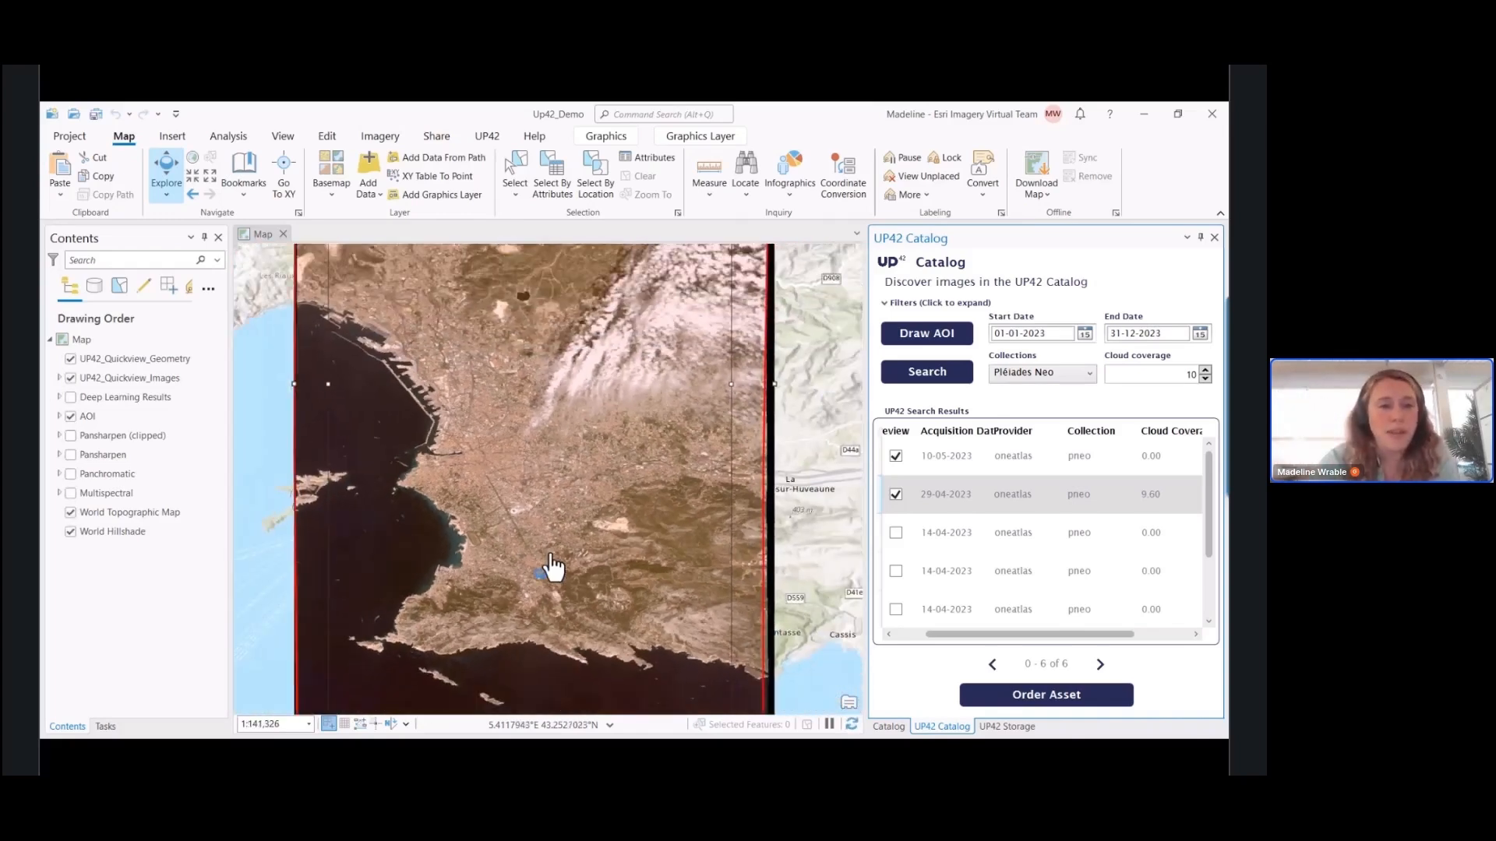
pyautogui.scroll(-1, 553, 567)
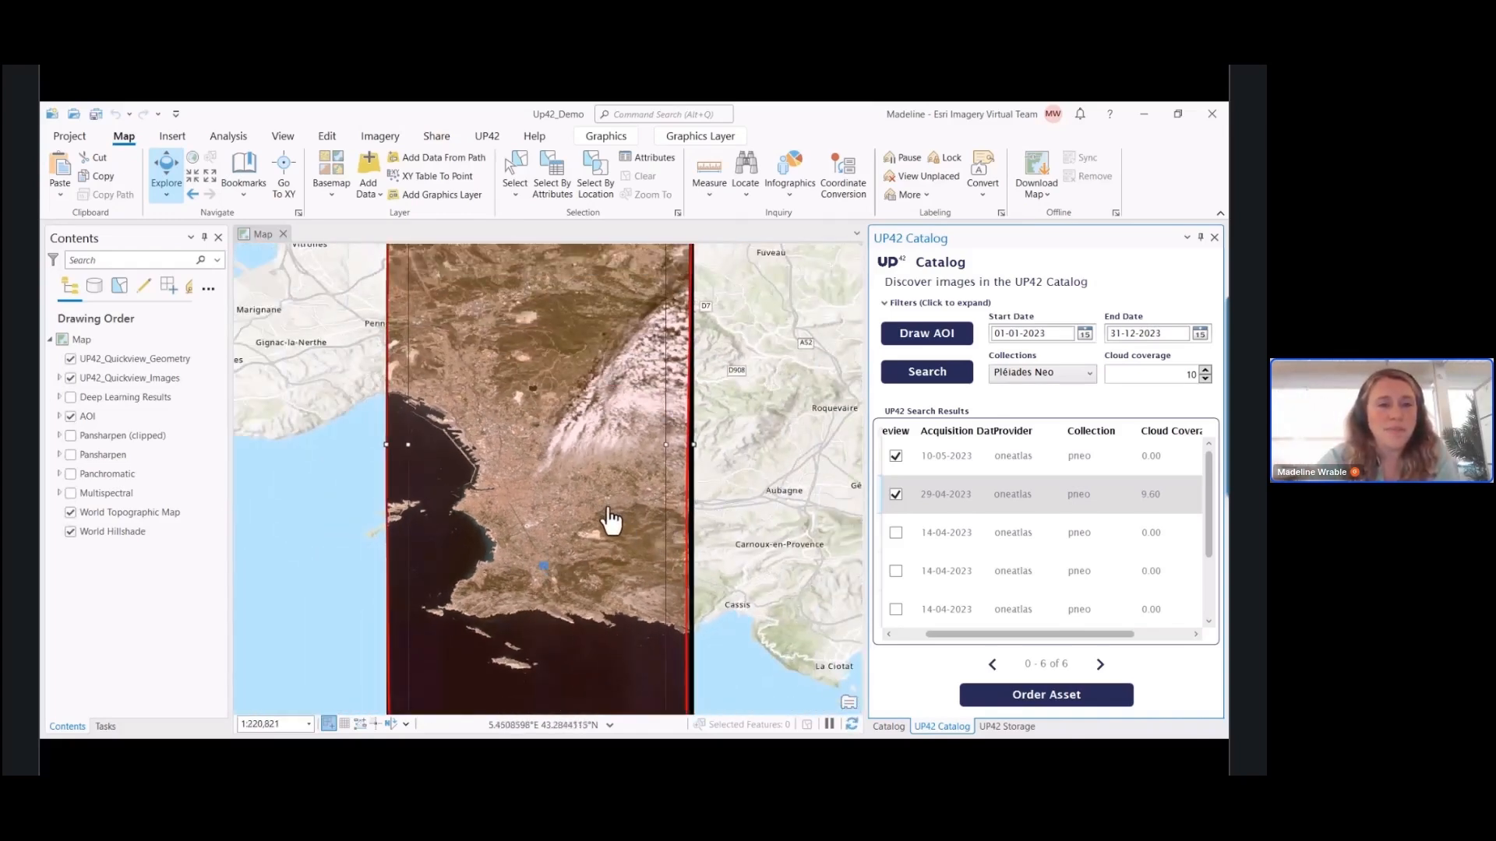
# Preview the three 14-04-2023 images and the 03-03-2023 image on the map
pyautogui.click(895, 533)
pyautogui.click(896, 571)
pyautogui.click(896, 610)
pyautogui.click(896, 608)
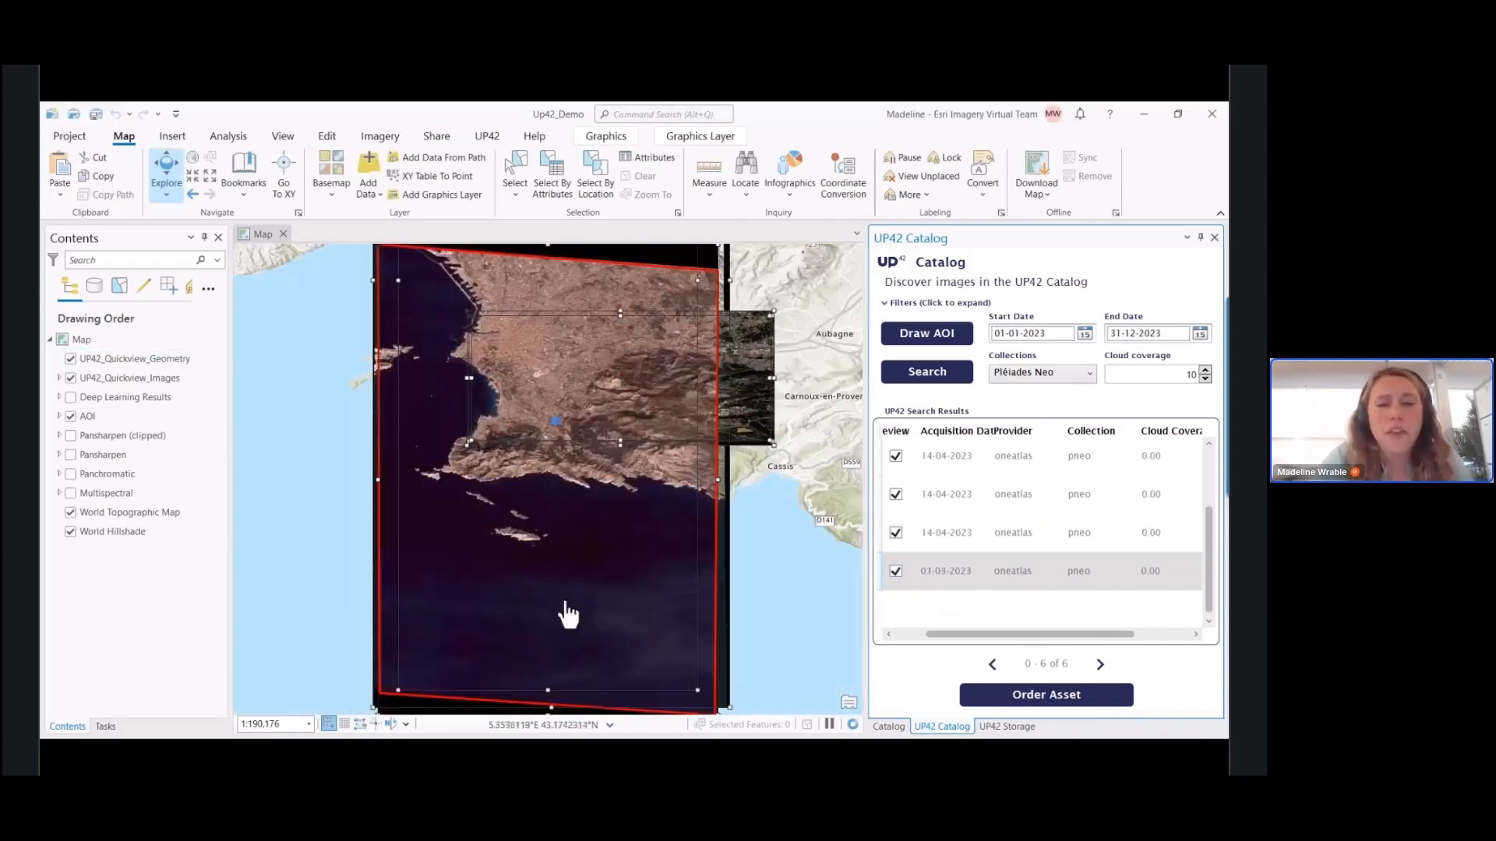
# Turn off the previews of all search results except the second 14-04-2023 image
pyautogui.click(896, 571)
pyautogui.click(896, 533)
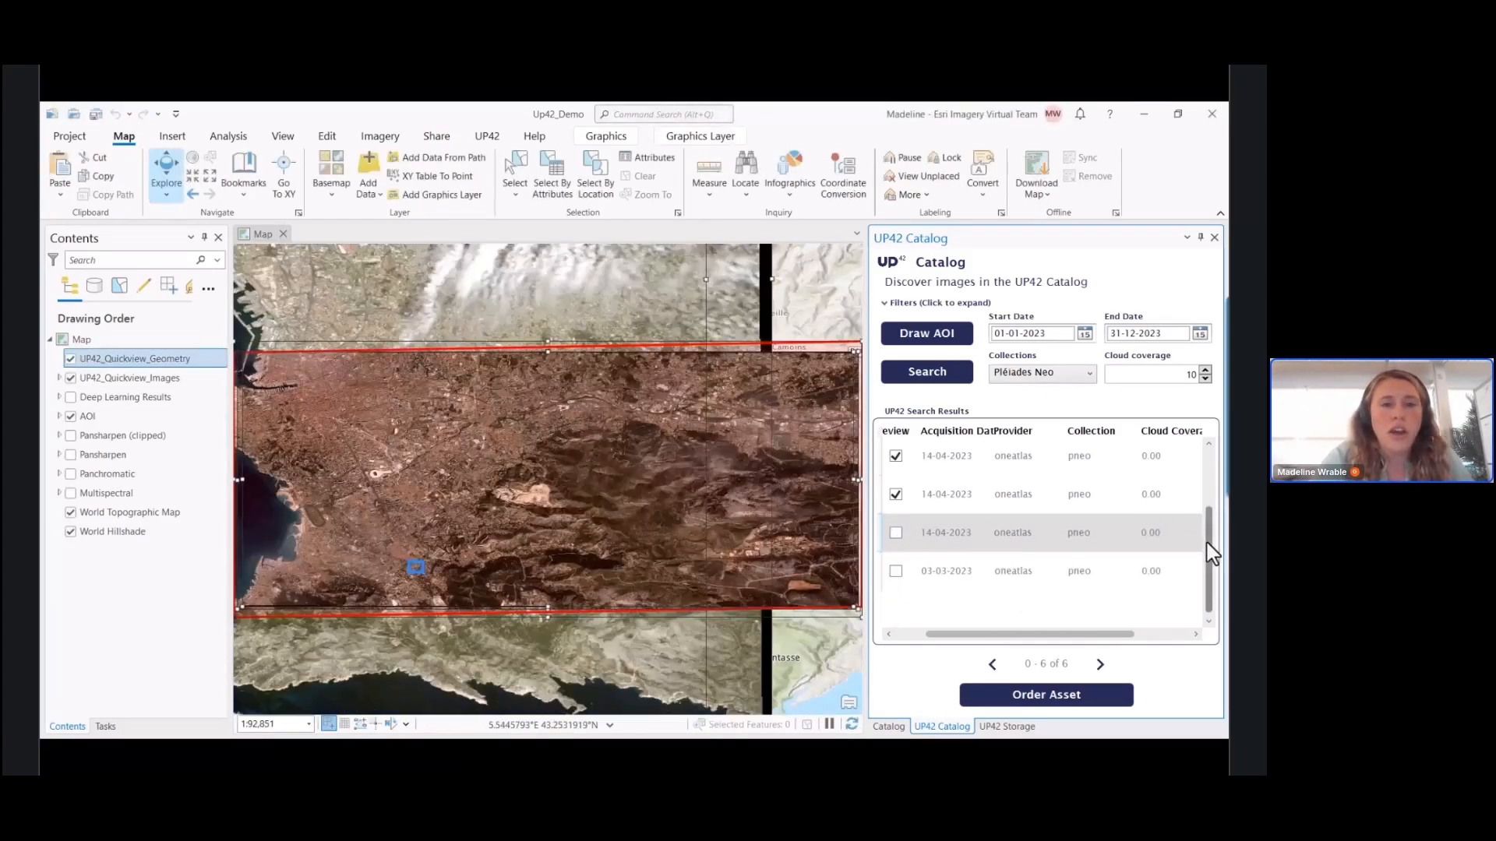
pyautogui.scroll(2, 1211, 553)
pyautogui.click(896, 533)
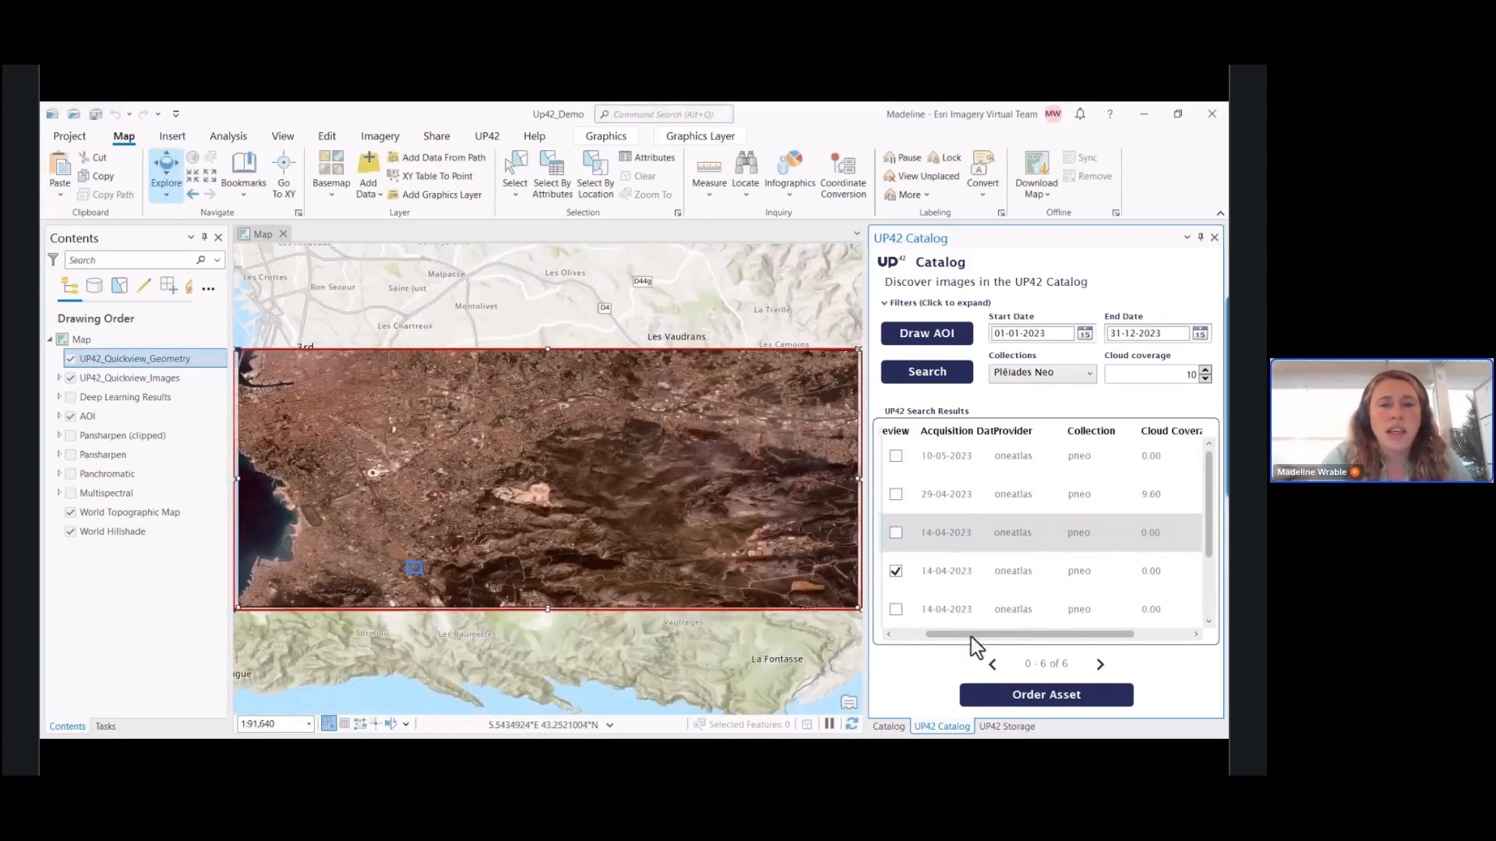
# Examine the catalog details of the second 14-04-2023 image, including its acquisition date, cloud coverage and resolution
pyautogui.moveTo(957, 637); pyautogui.dragTo(926, 633)
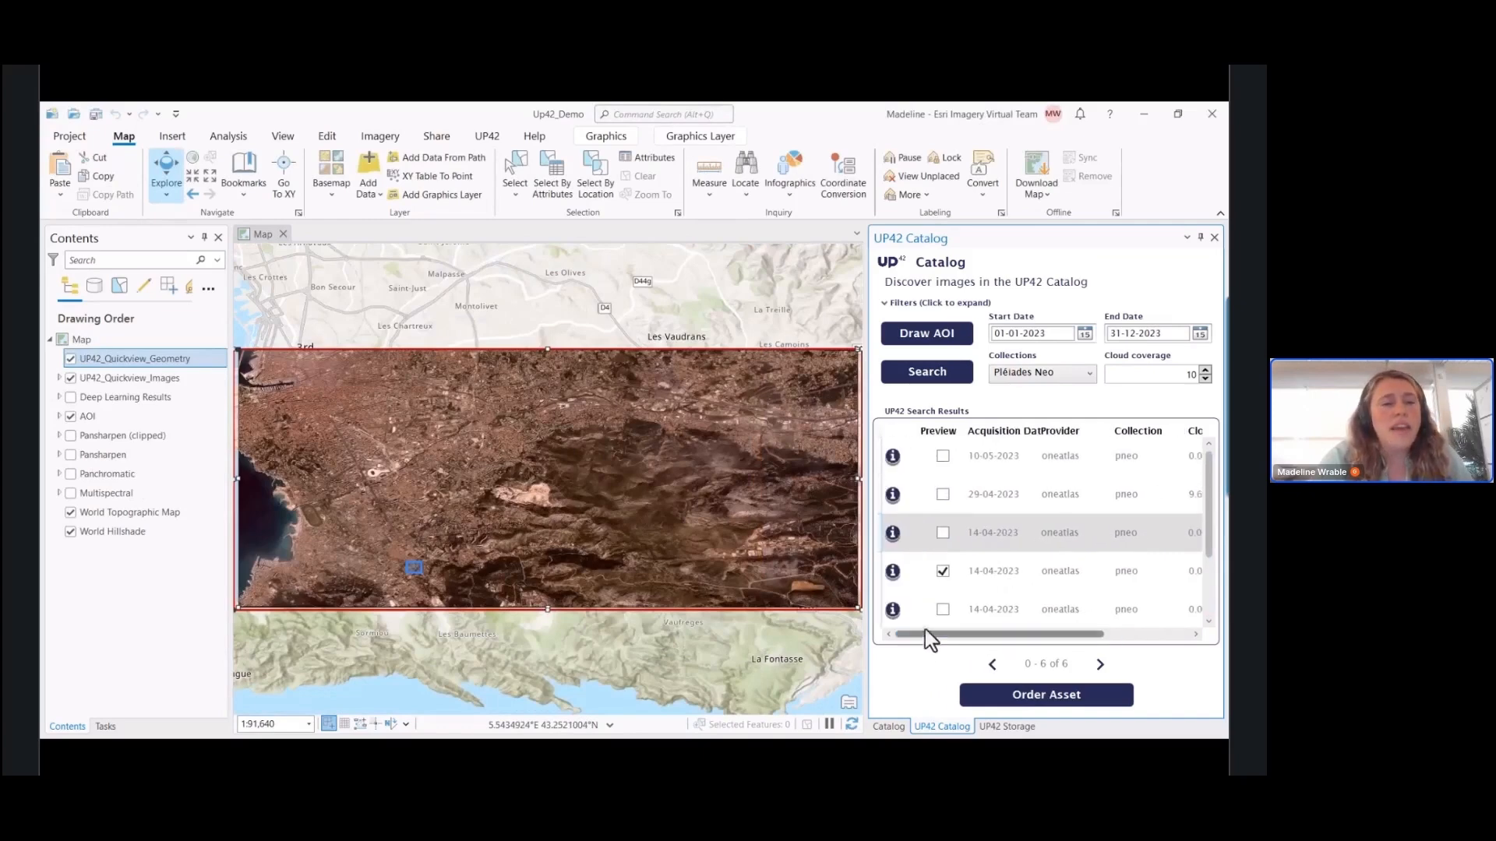
pyautogui.click(894, 572)
pyautogui.moveTo(705, 248); pyautogui.dragTo(687, 280)
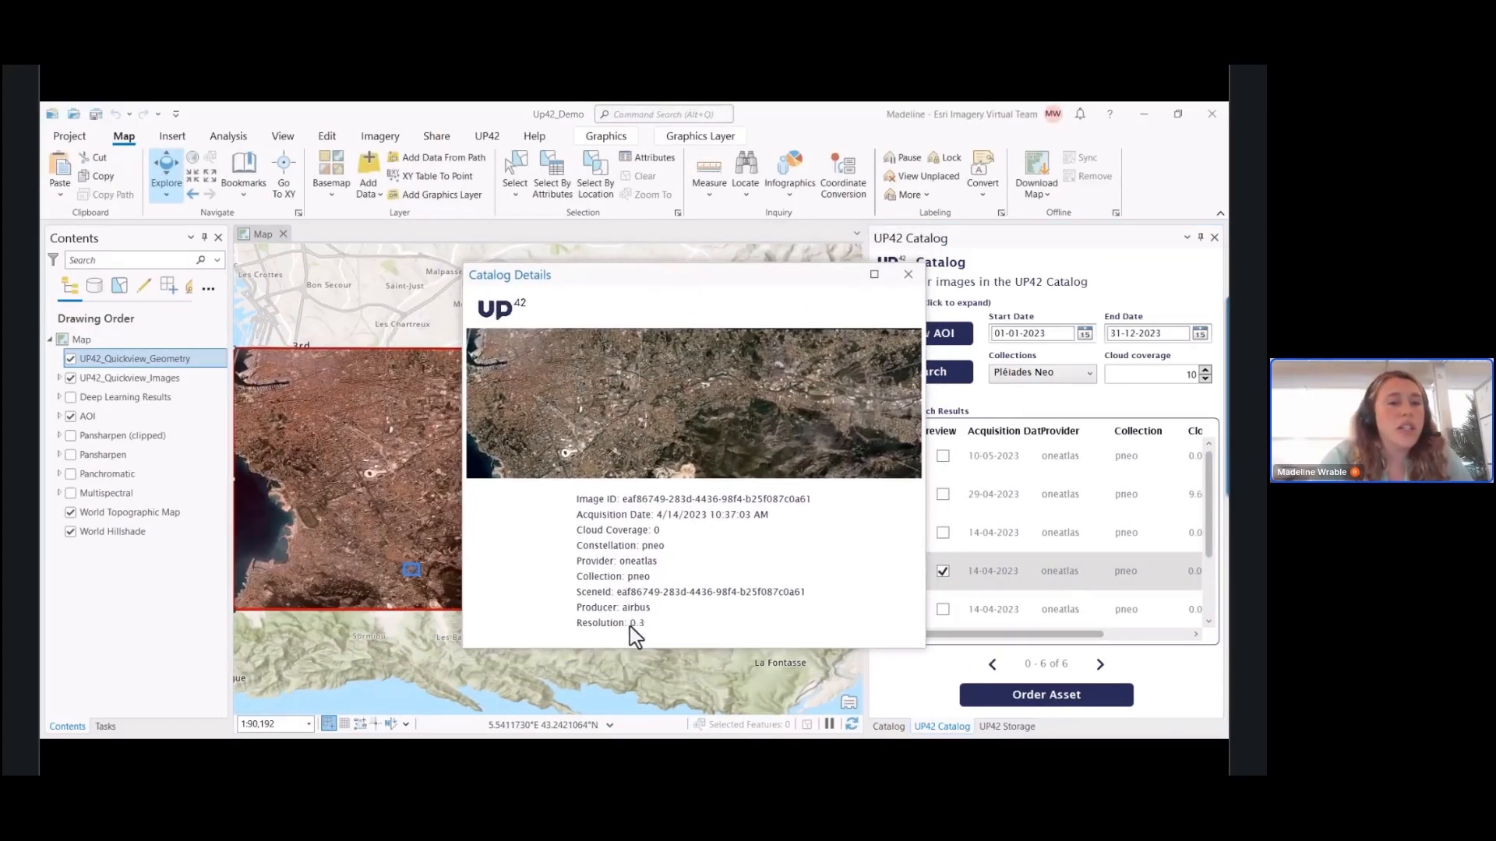
pyautogui.click(906, 276)
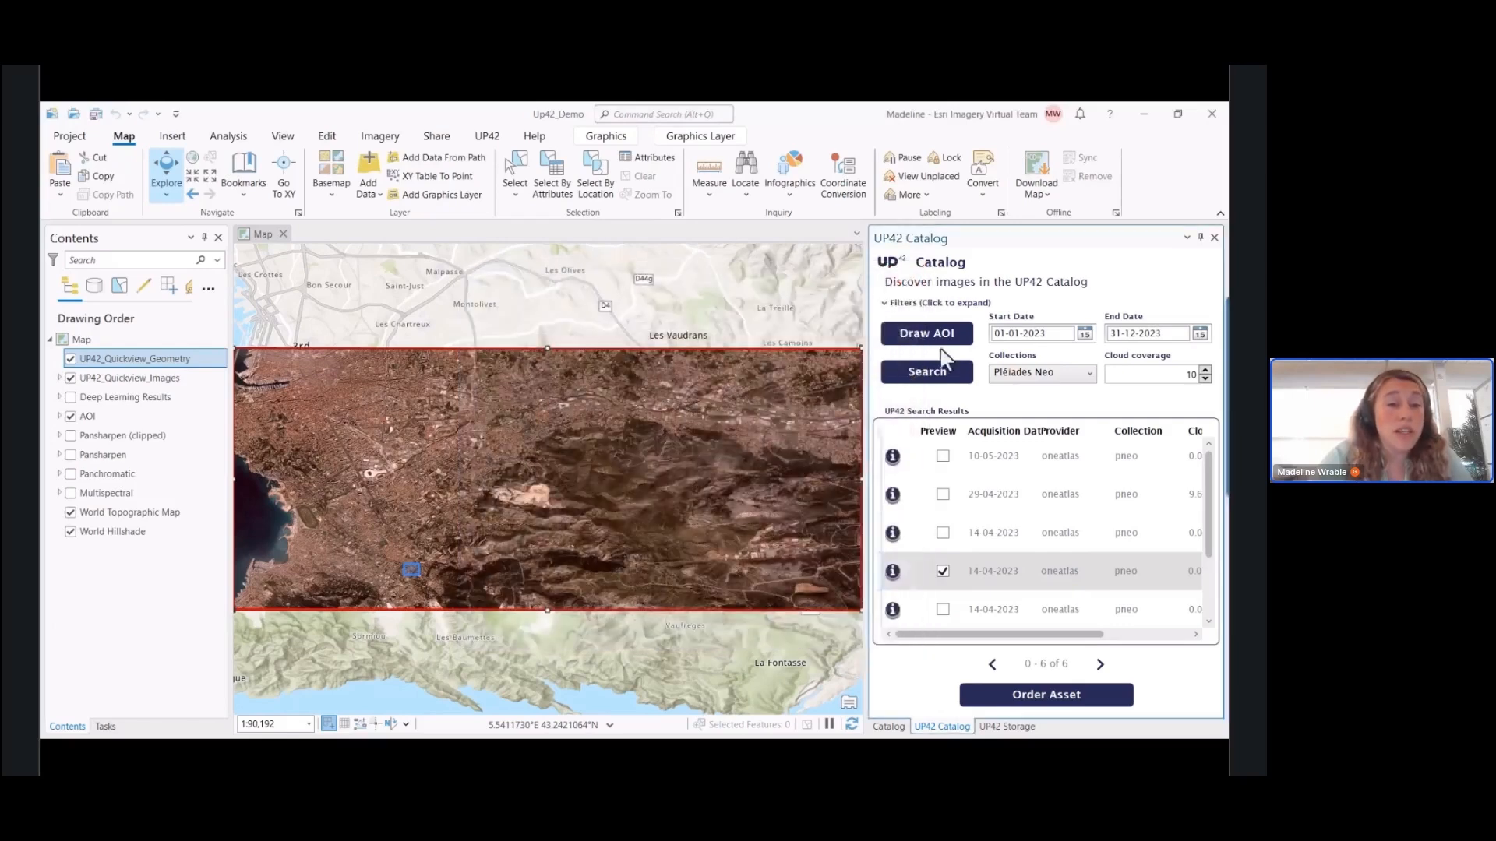
# Order the second 14-04-2023 image with the Pansharpened reflectance product configuration
pyautogui.click(1049, 696)
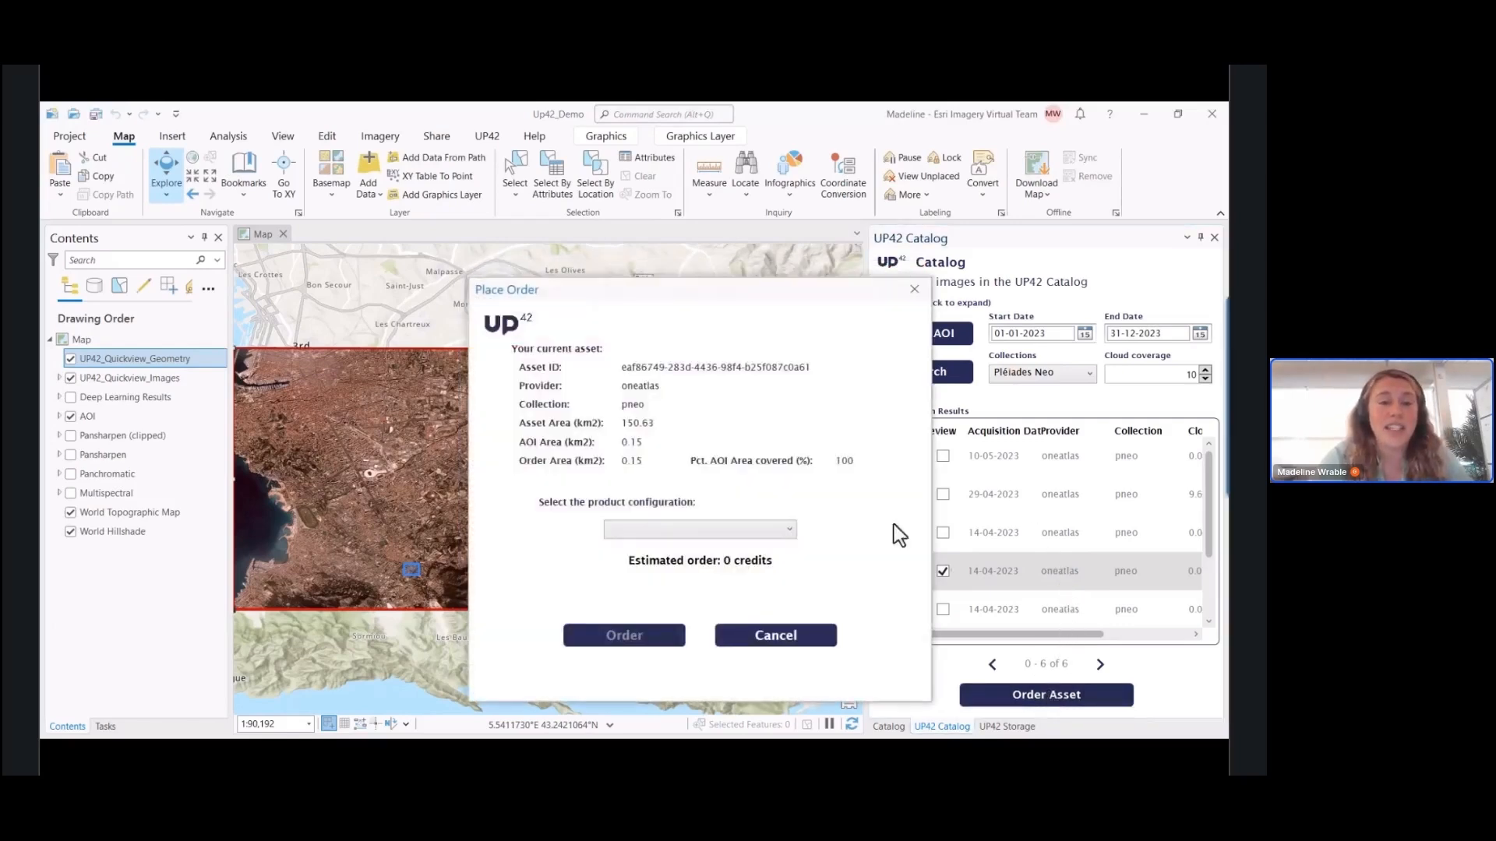
pyautogui.moveTo(692, 291)
pyautogui.mouseDown()
pyautogui.moveTo(723, 292)
pyautogui.moveTo(714, 282)
pyautogui.mouseUp()
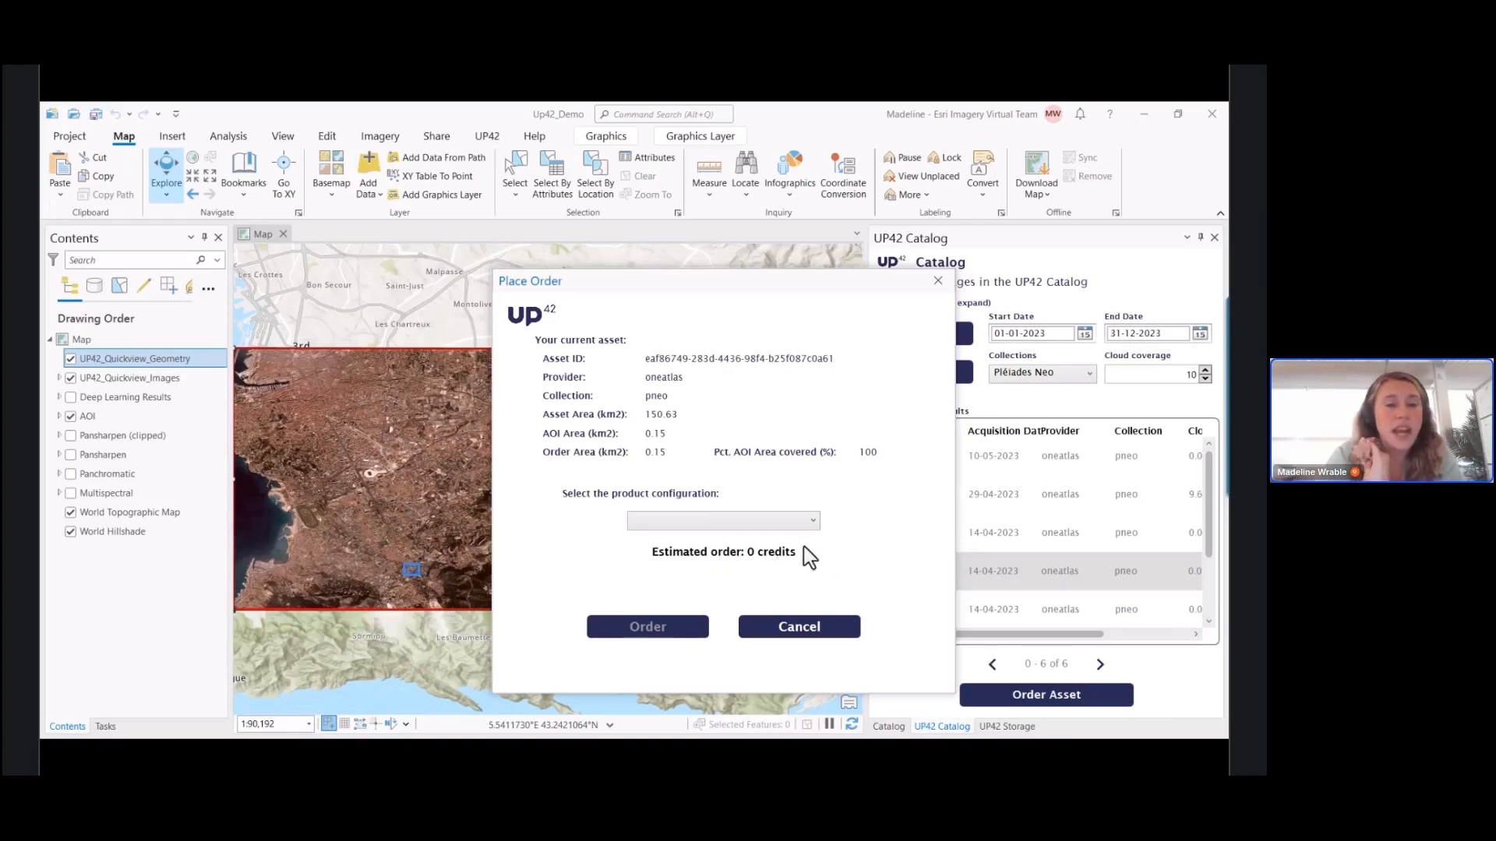
pyautogui.click(814, 524)
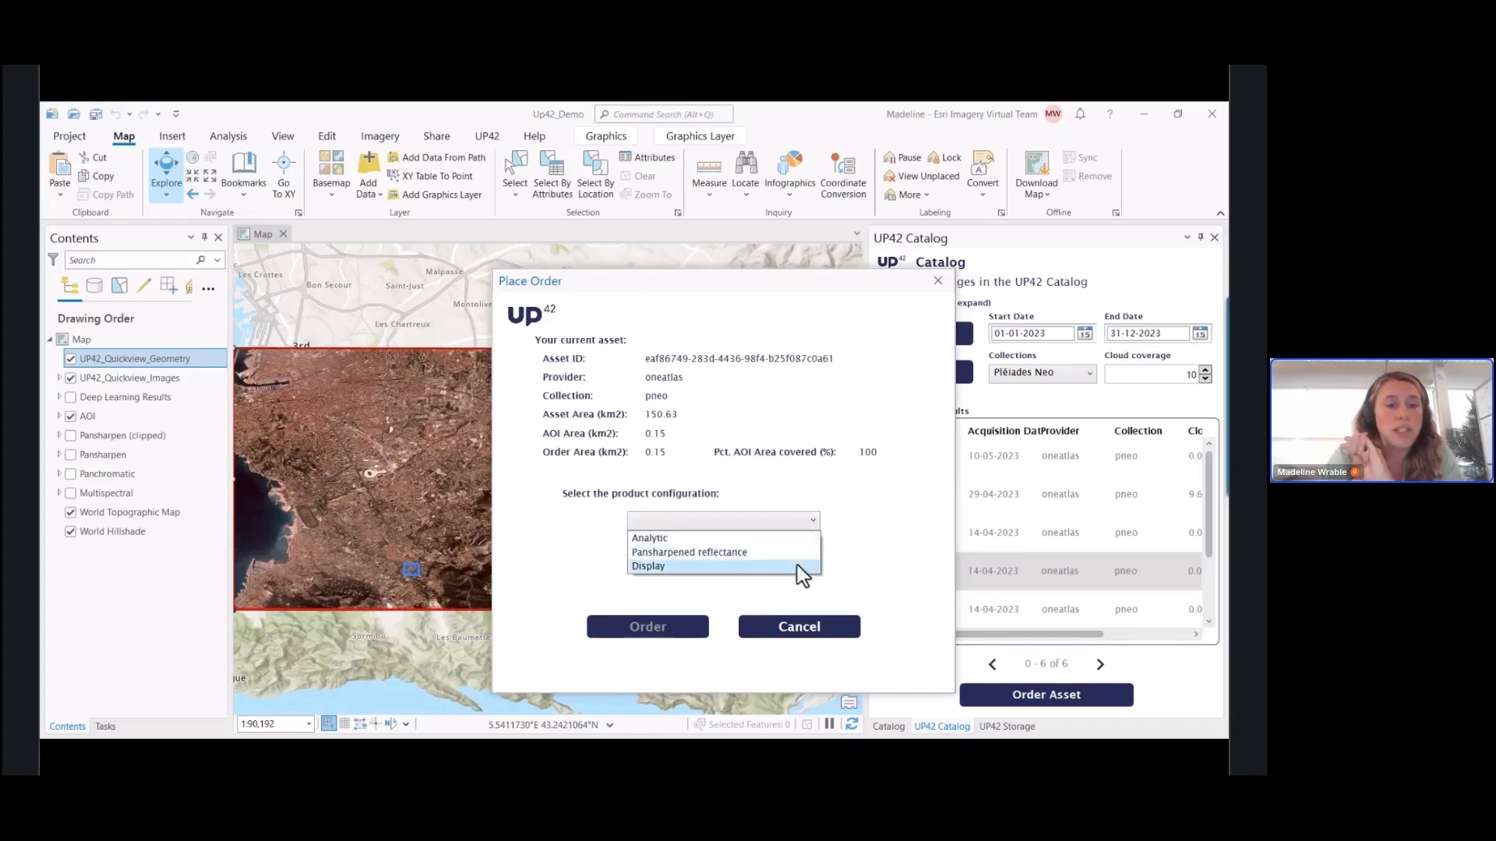
pyautogui.click(727, 554)
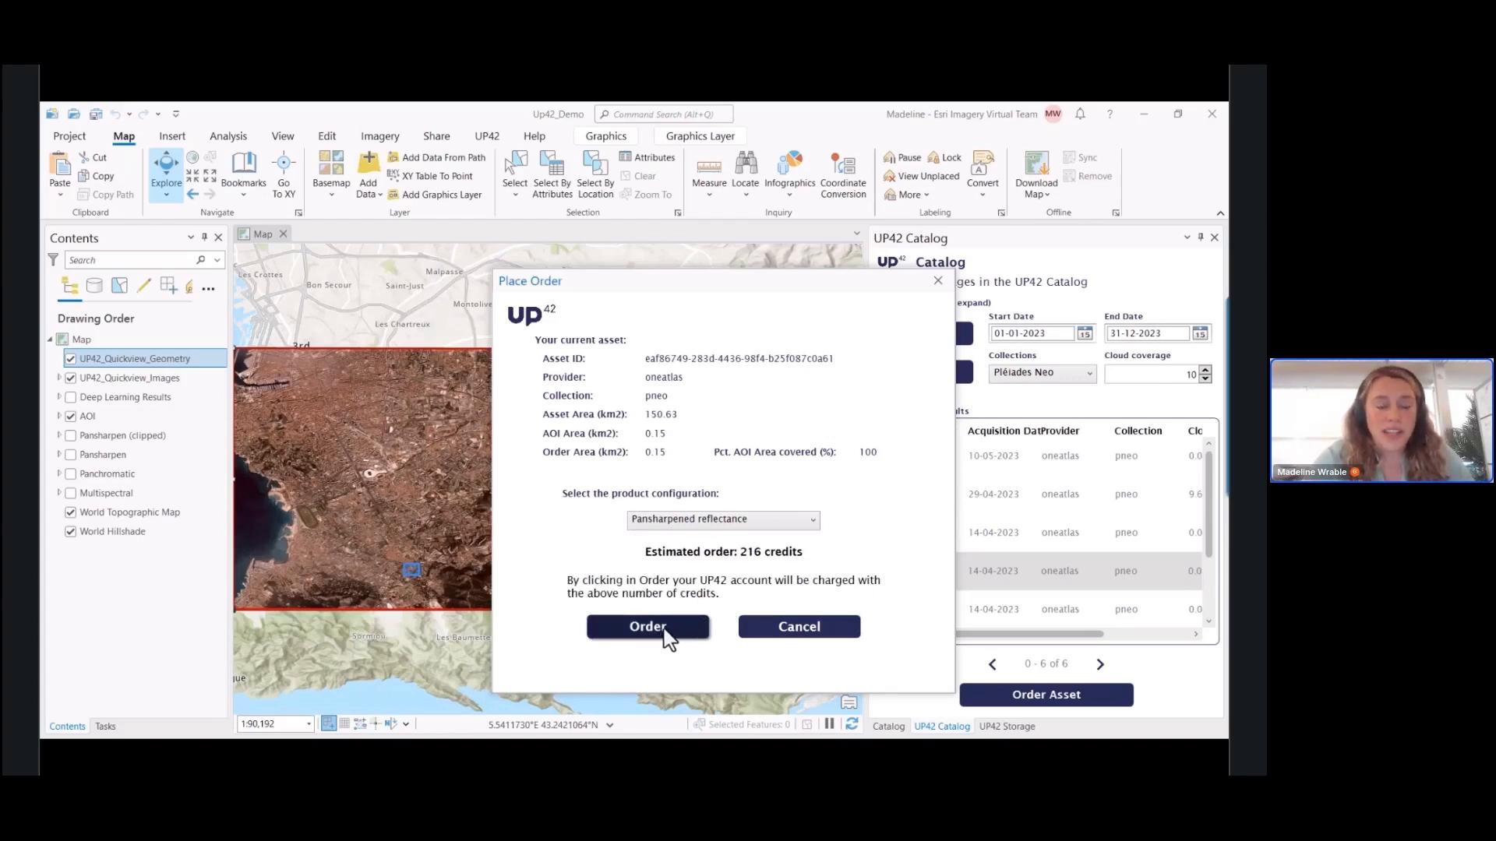
pyautogui.click(682, 620)
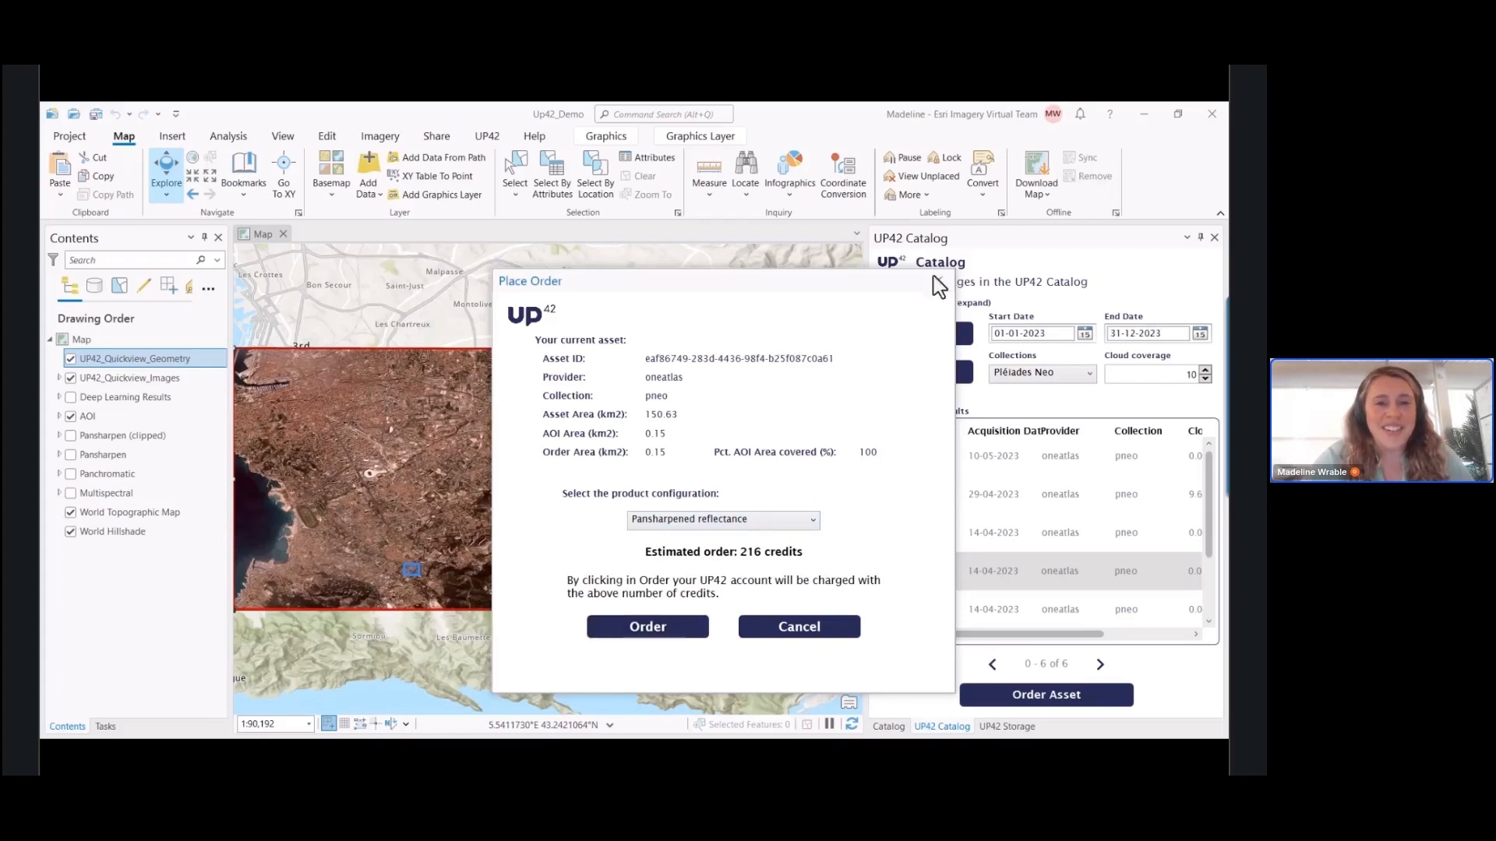
# Download the first asset from the UP42 storage and add it to the map
pyautogui.click(485, 138)
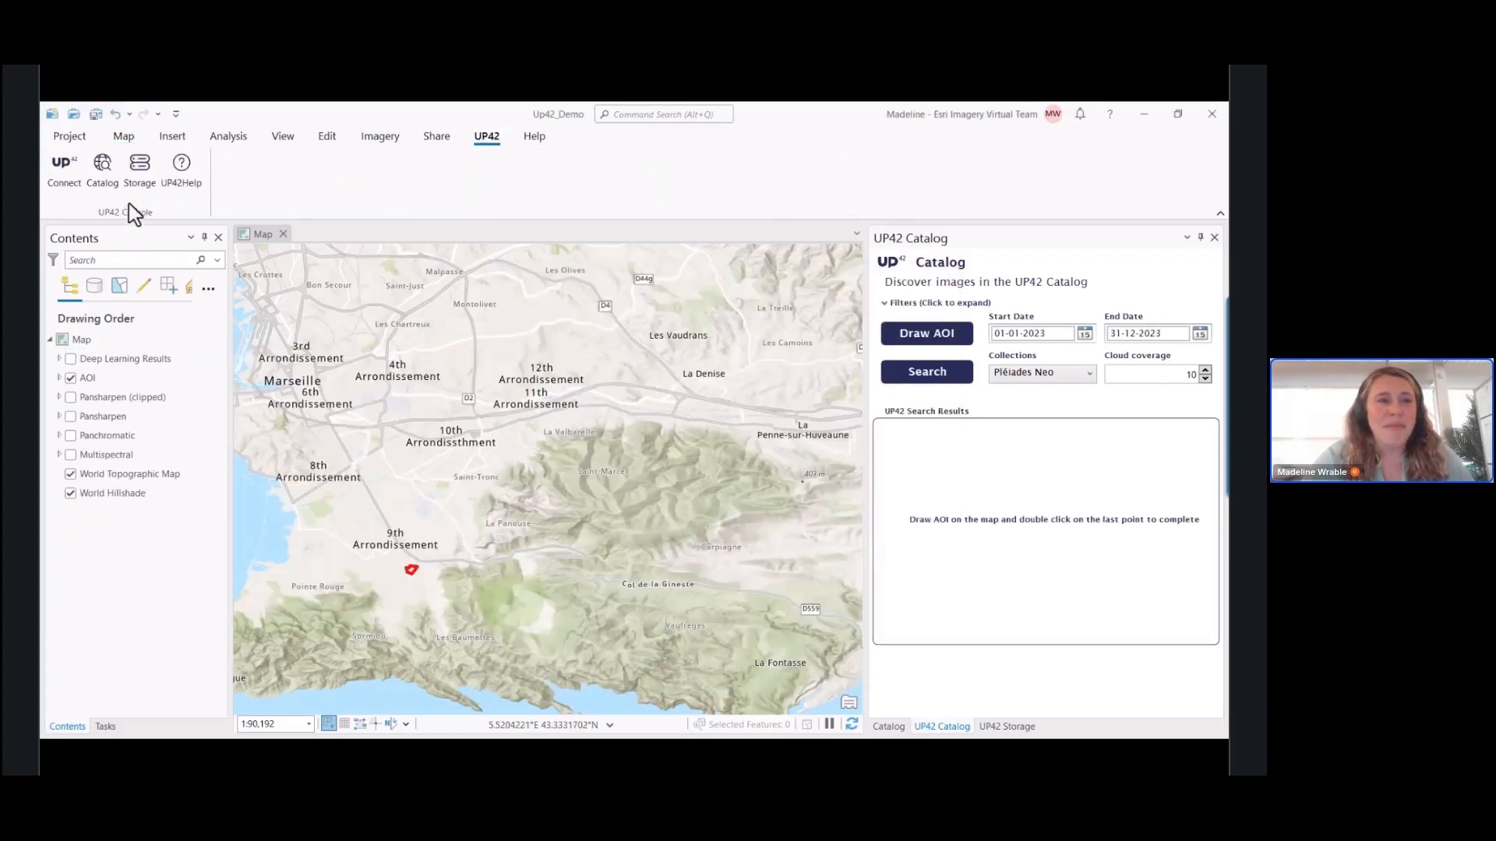
pyautogui.click(139, 165)
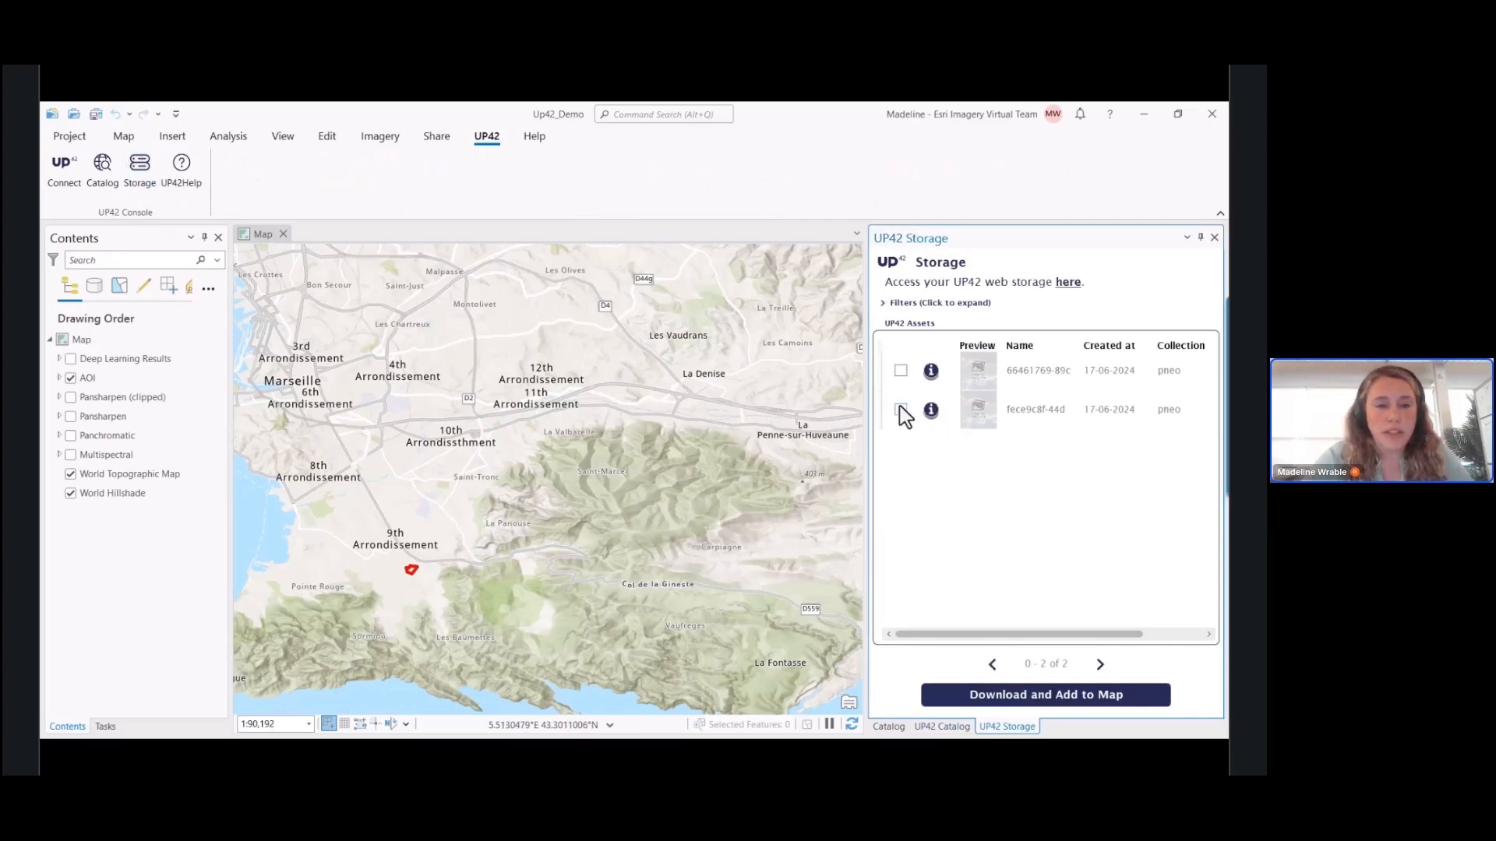
pyautogui.click(901, 371)
pyautogui.click(1068, 714)
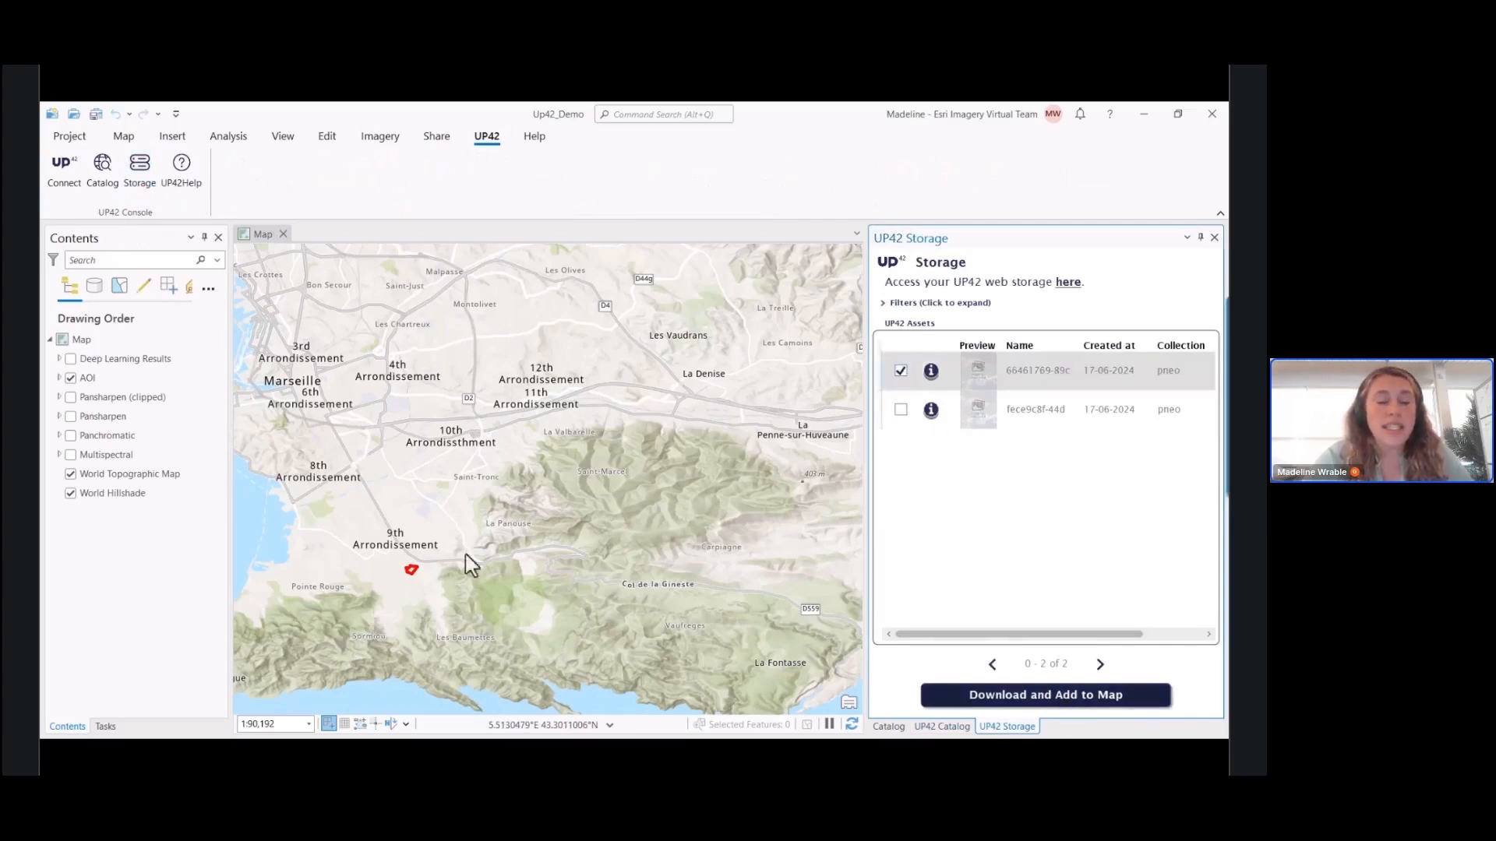
# Show the Multispectral, Panchromatic and Pansharpen layers one after another to compare the imagery within the AOI
pyautogui.click(70, 455)
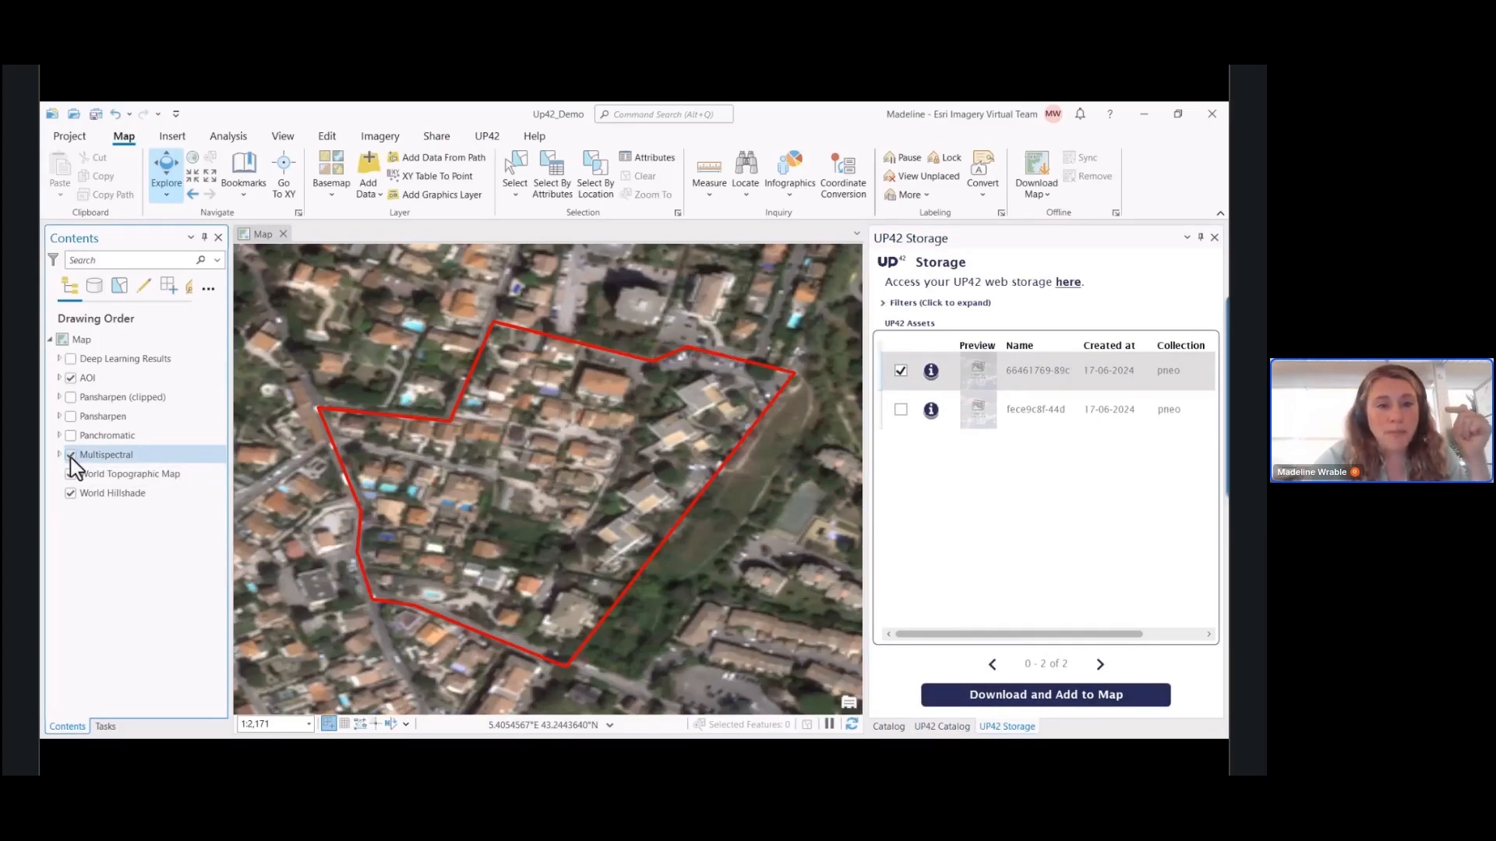
pyautogui.click(70, 436)
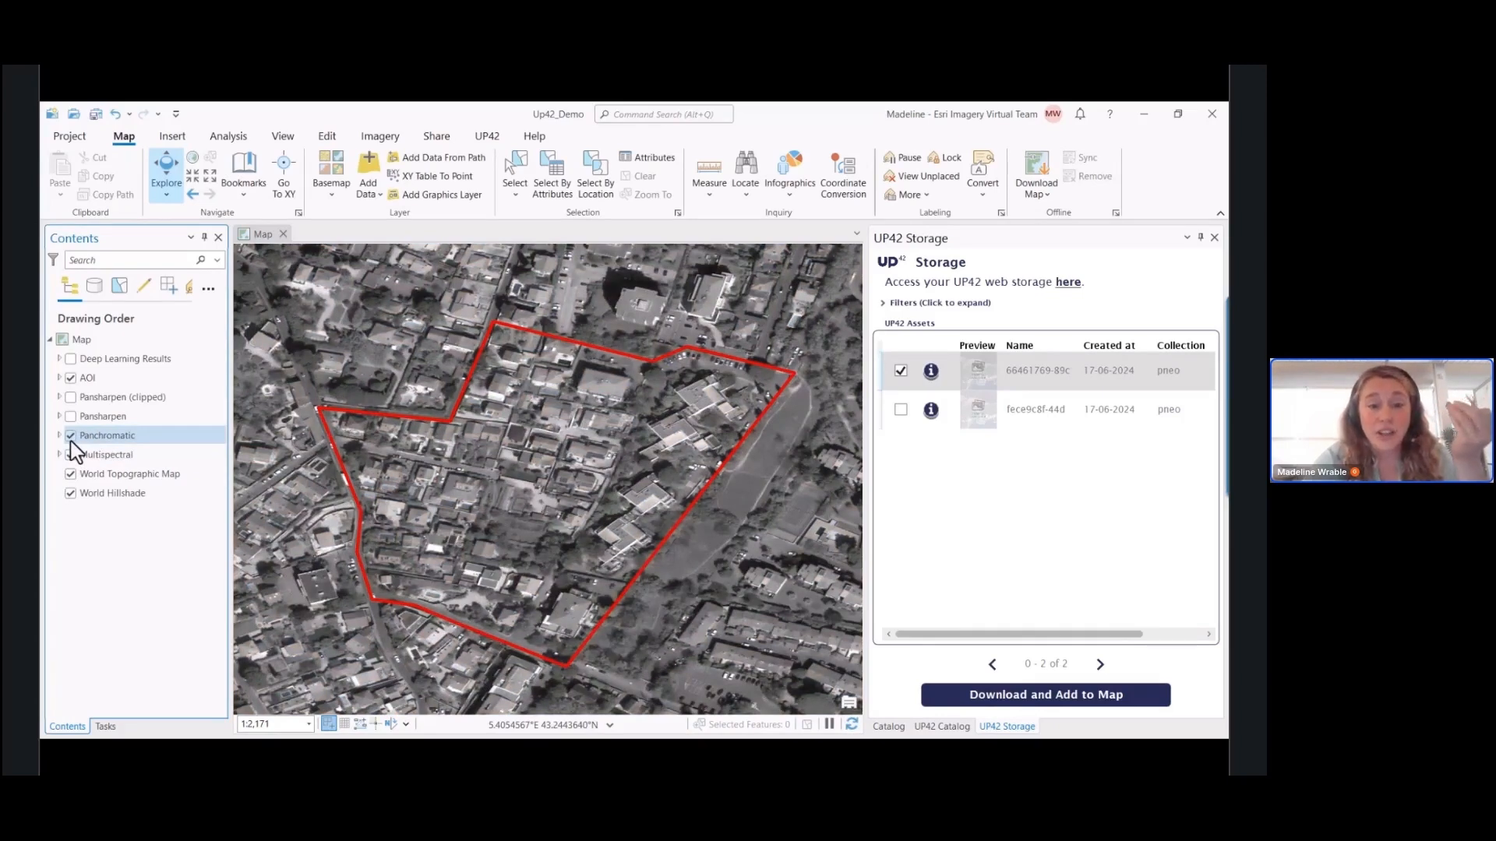
pyautogui.click(70, 417)
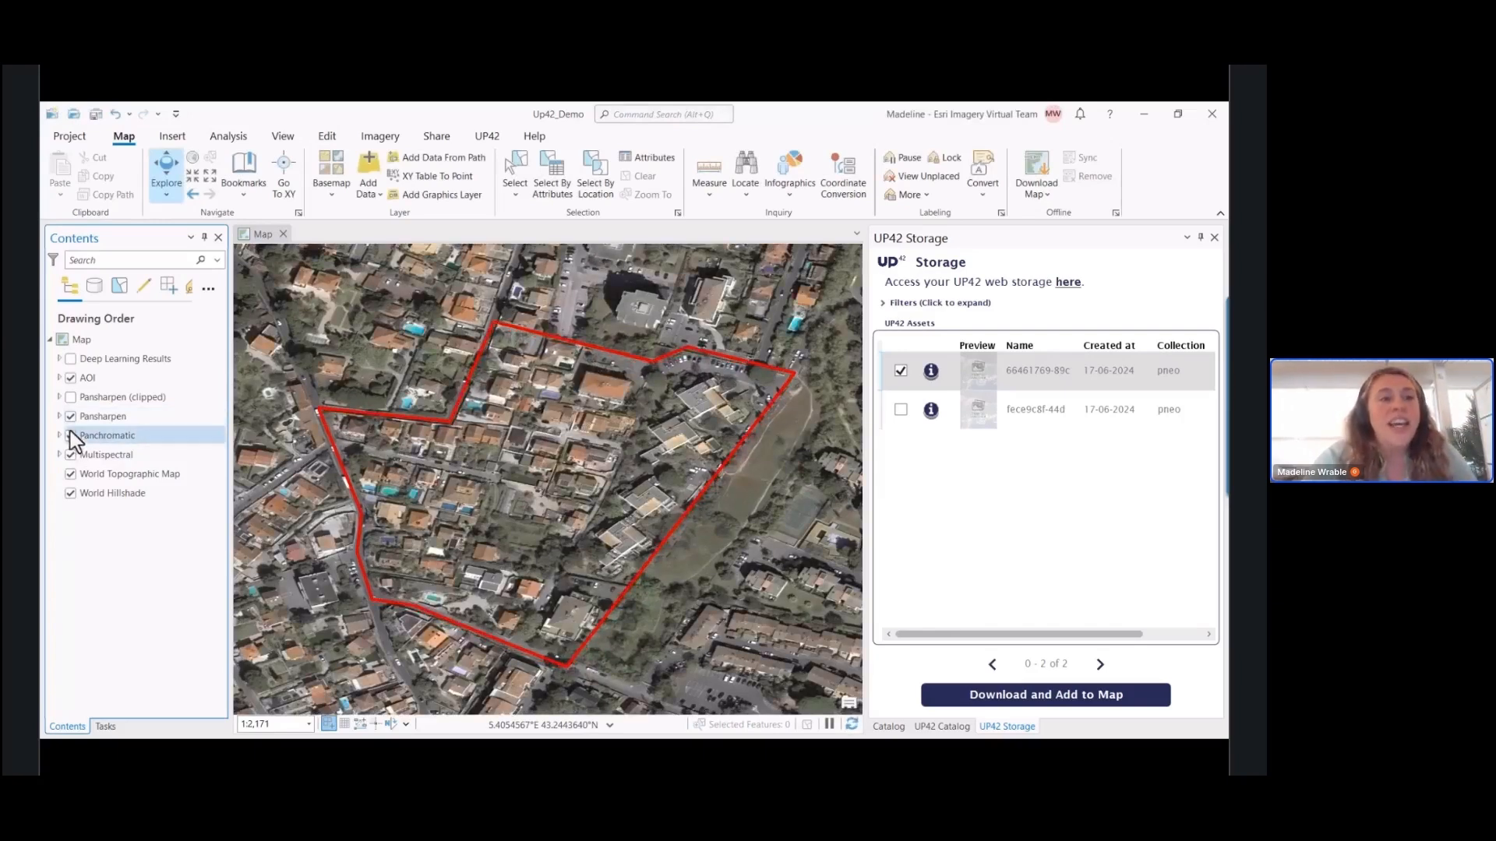
# Show the Pansharpen (clipped) layer and hide the Multispectral, Panchromatic and Pansharpen layers
pyautogui.click(70, 454)
pyautogui.click(70, 398)
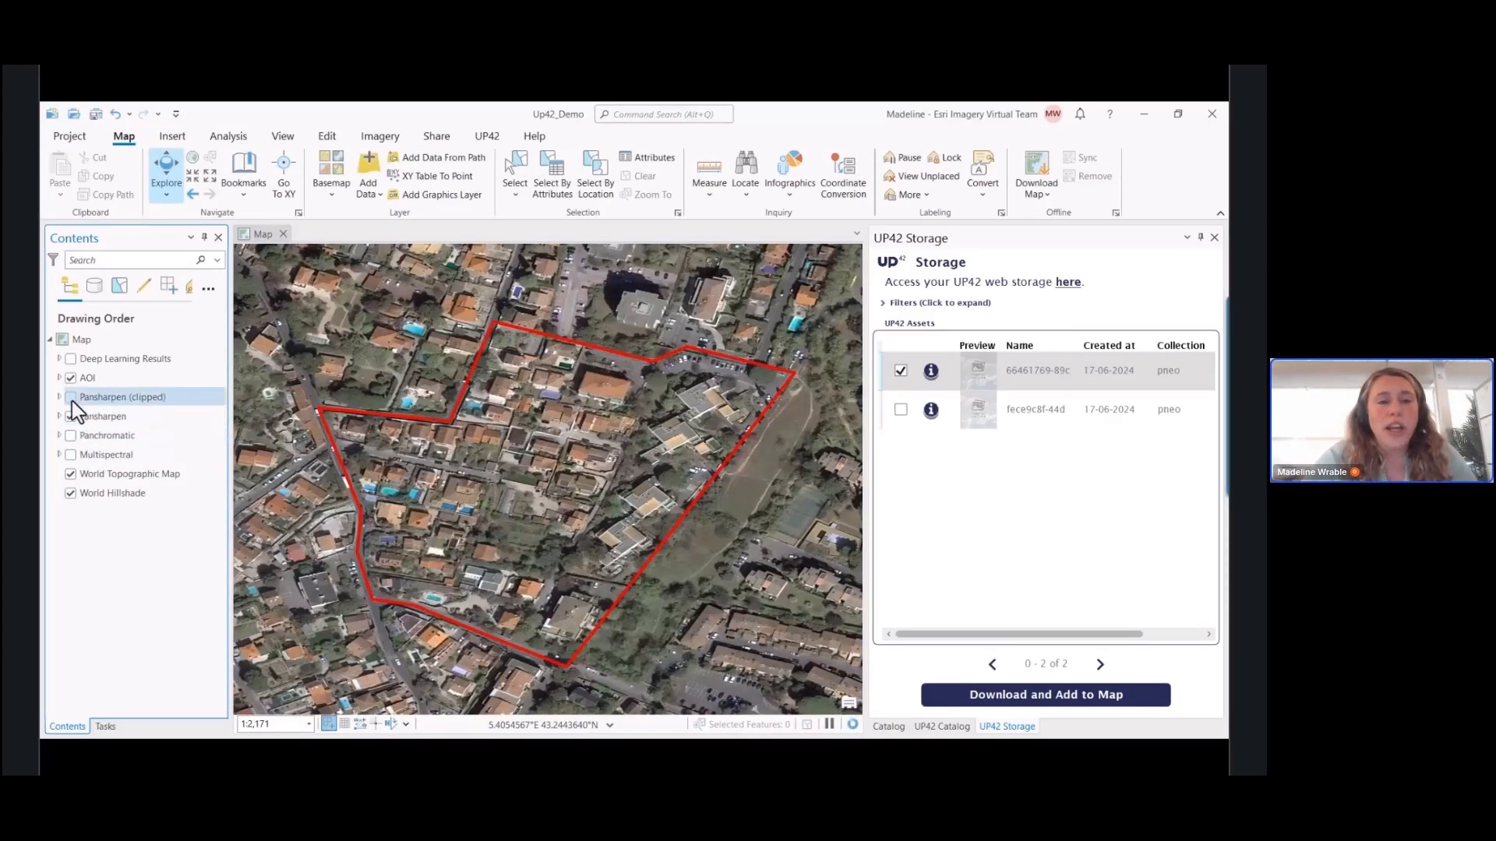
pyautogui.click(70, 416)
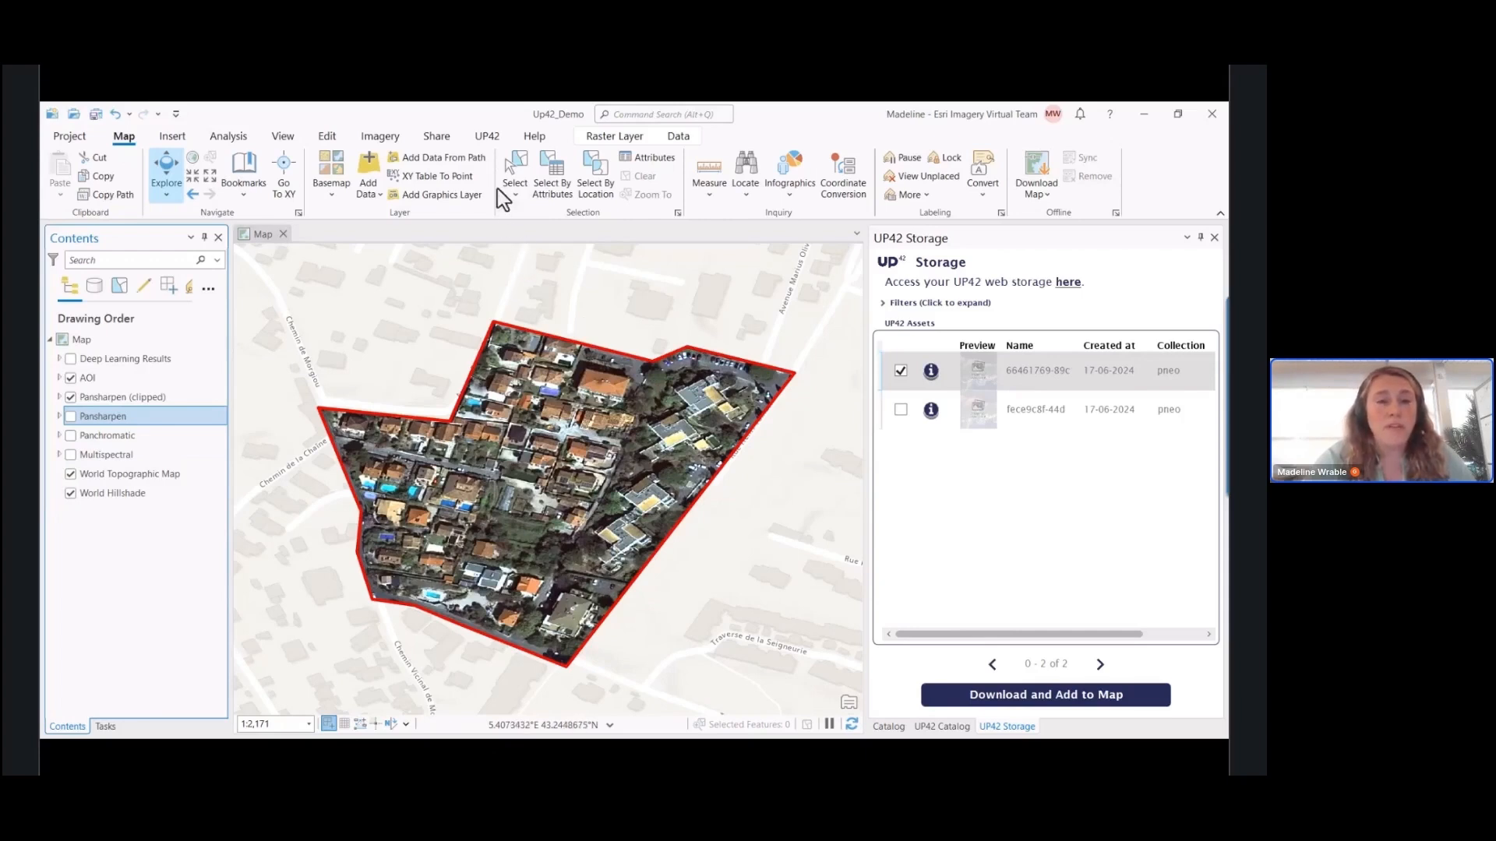
# Examine the imagery analysis tools: the system raster functions, the spectral indices and the raster processing options
pyautogui.click(487, 138)
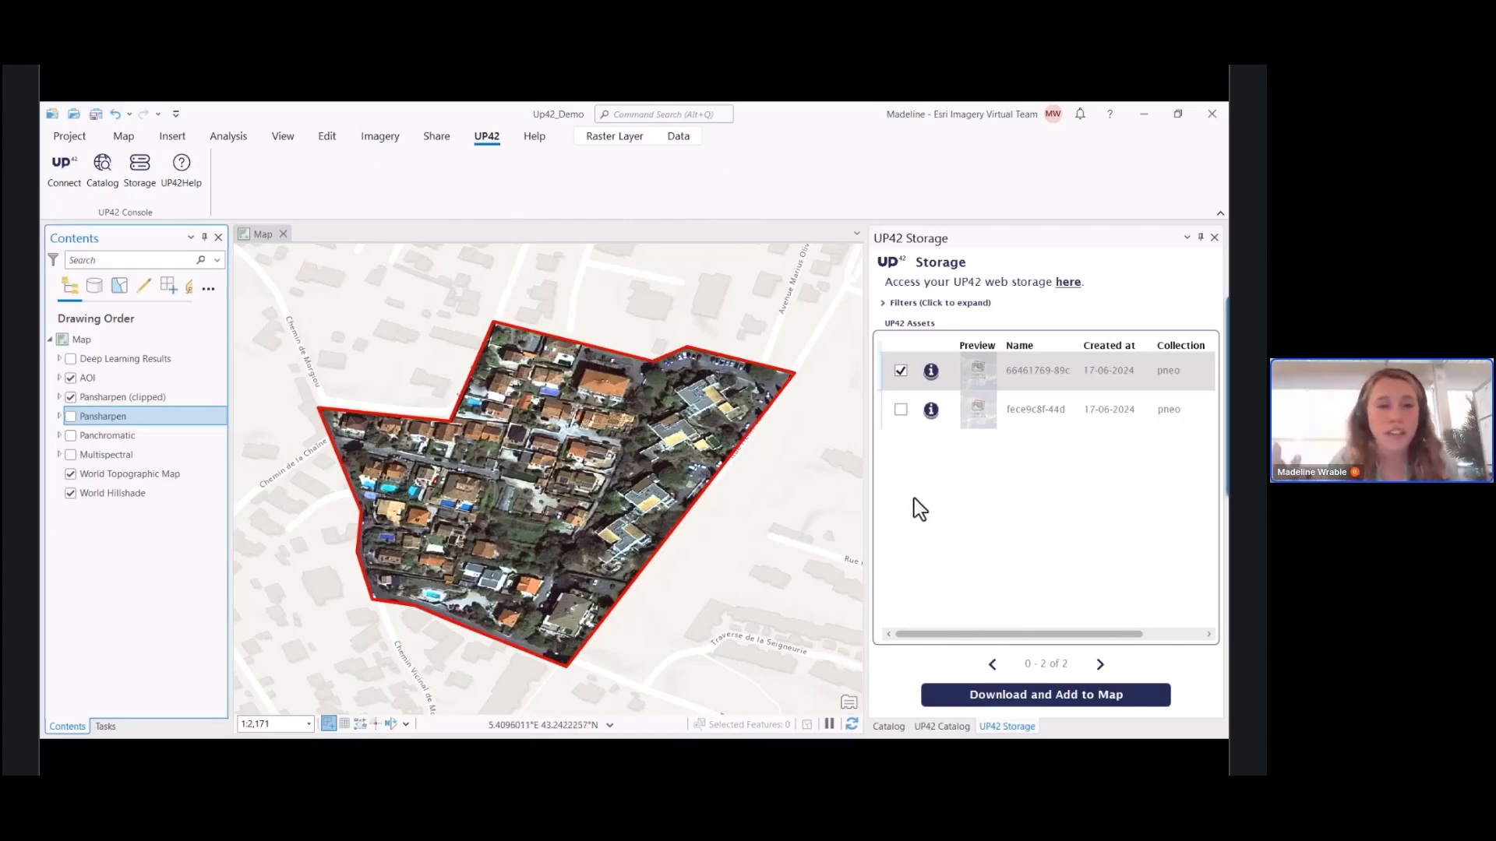
pyautogui.click(230, 138)
pyautogui.click(378, 136)
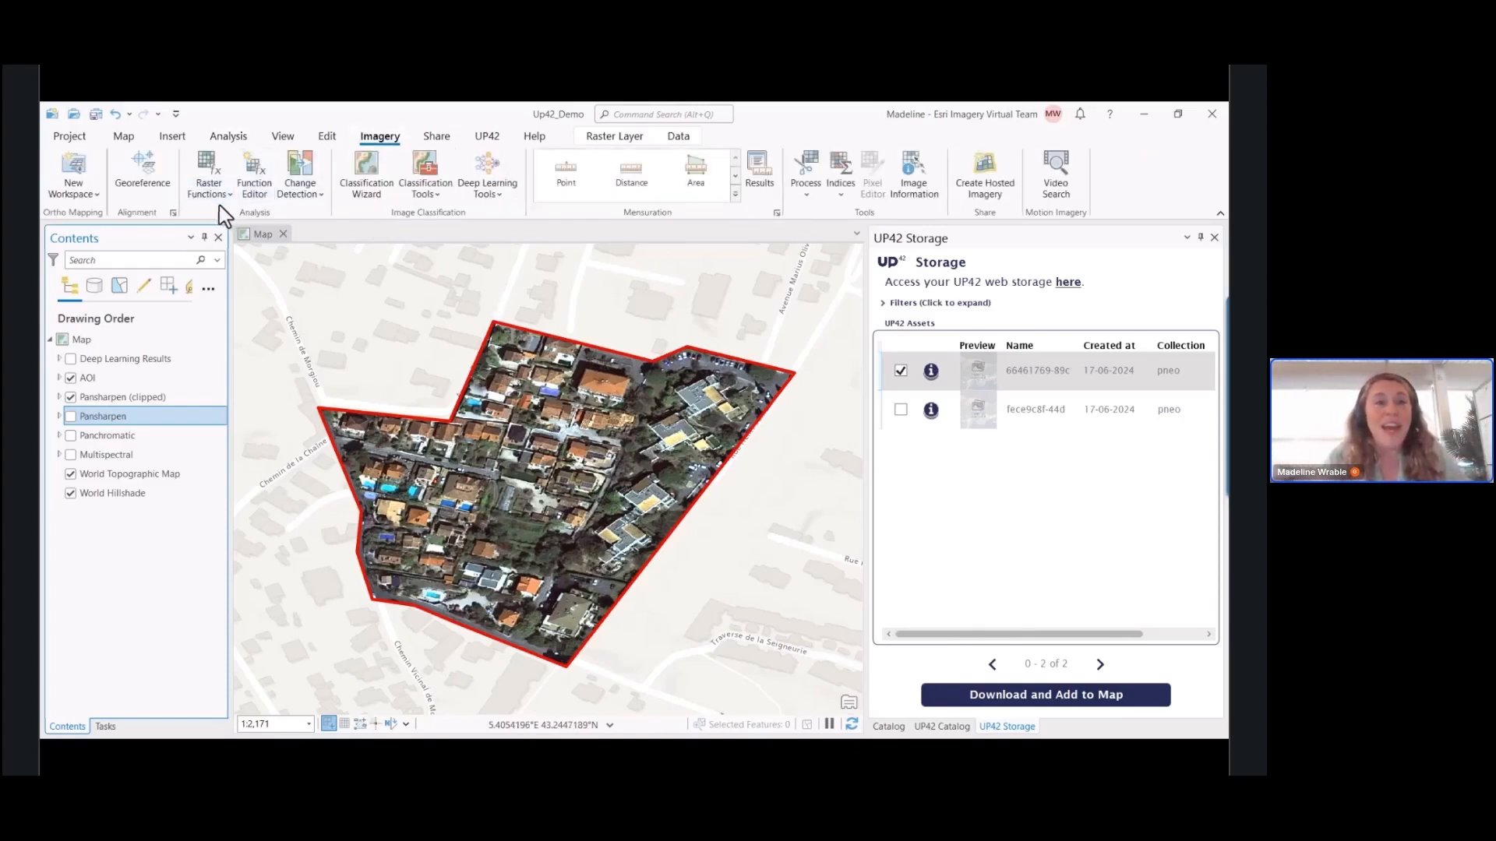
pyautogui.click(209, 176)
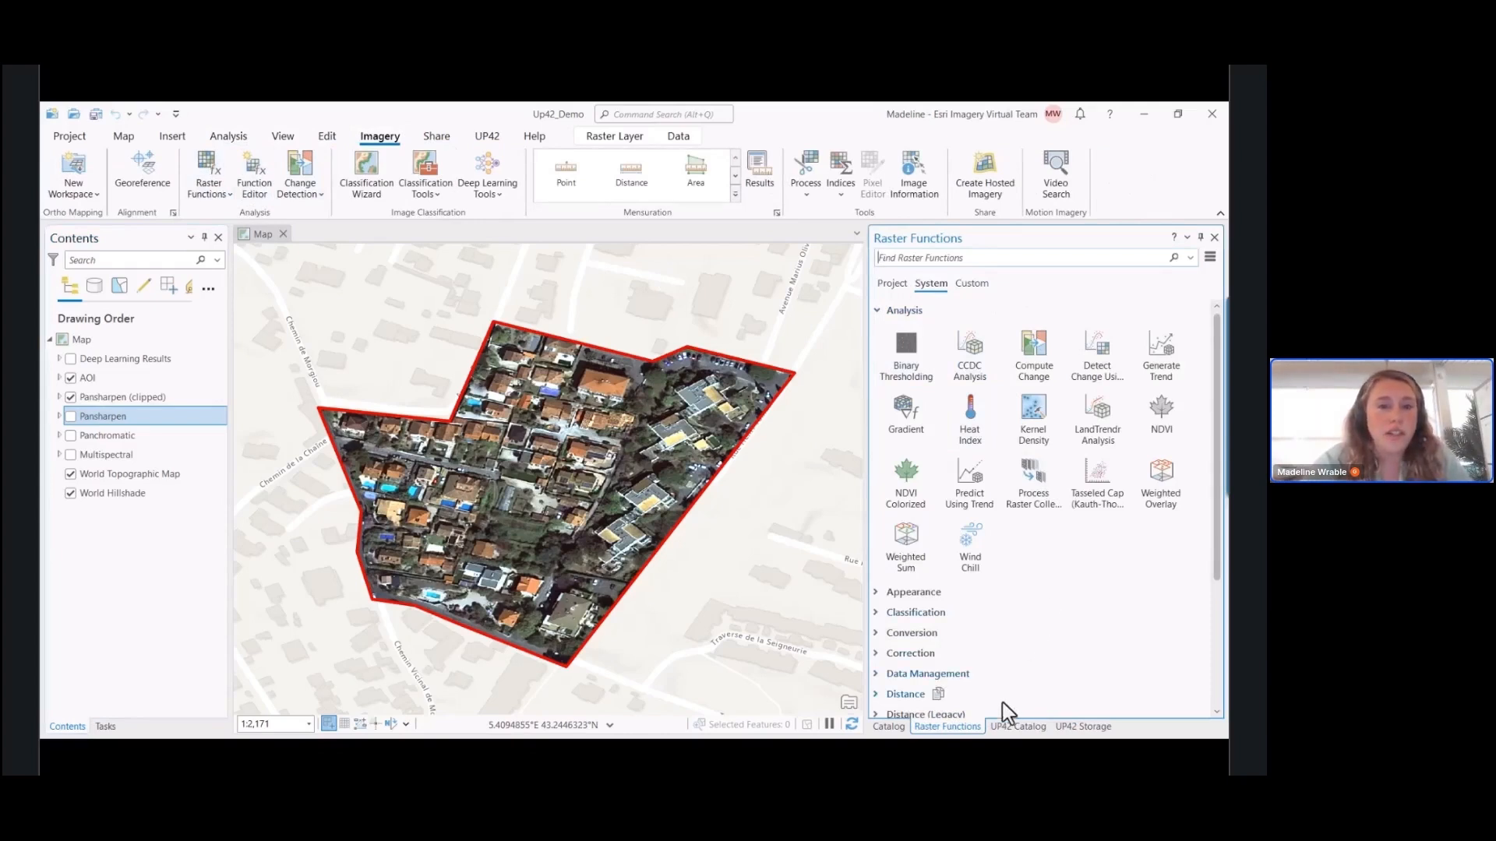
pyautogui.click(840, 197)
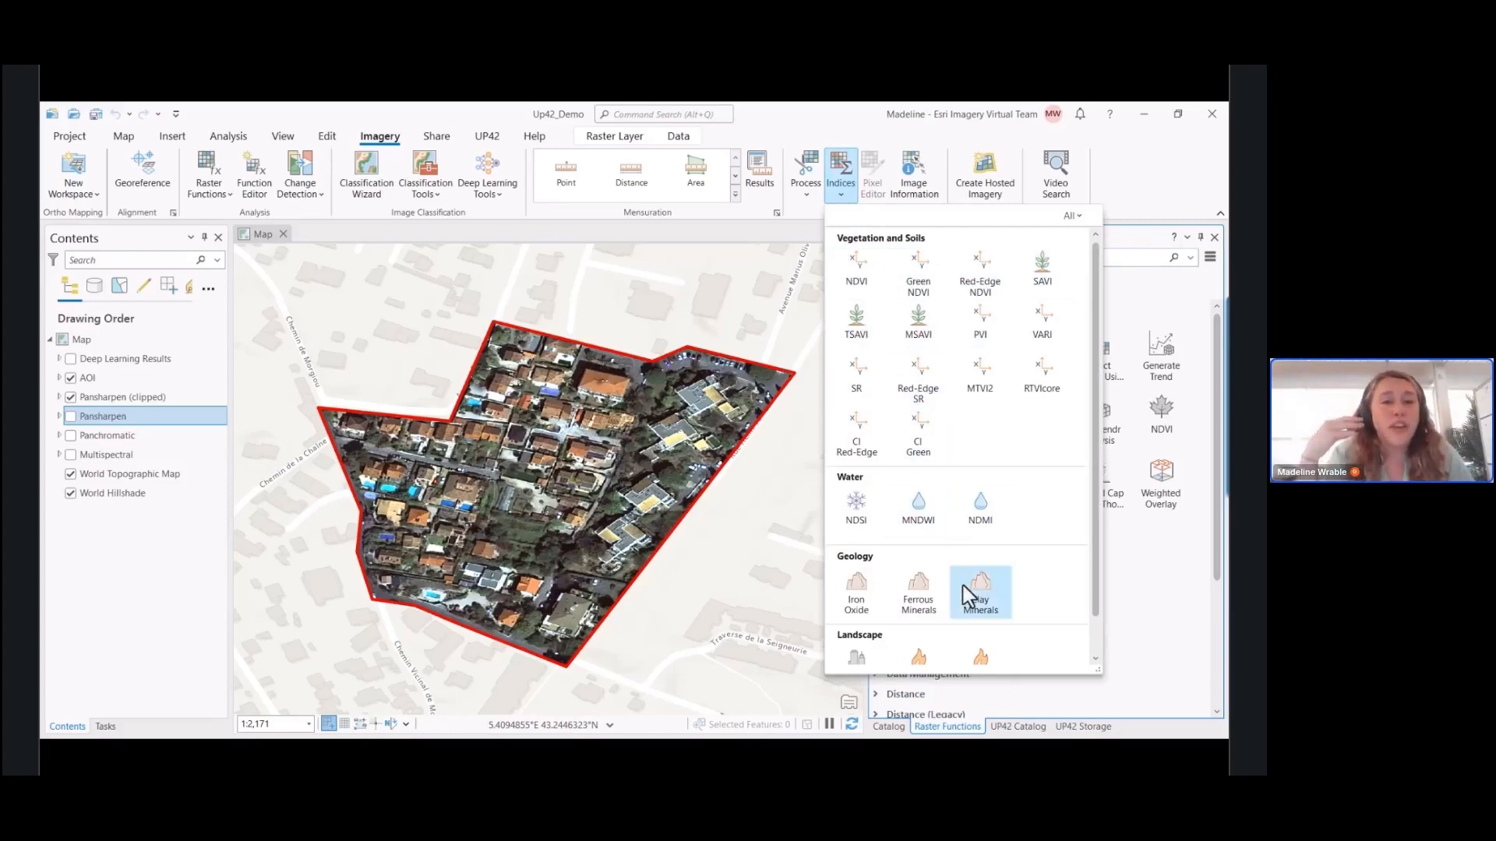
pyautogui.click(806, 197)
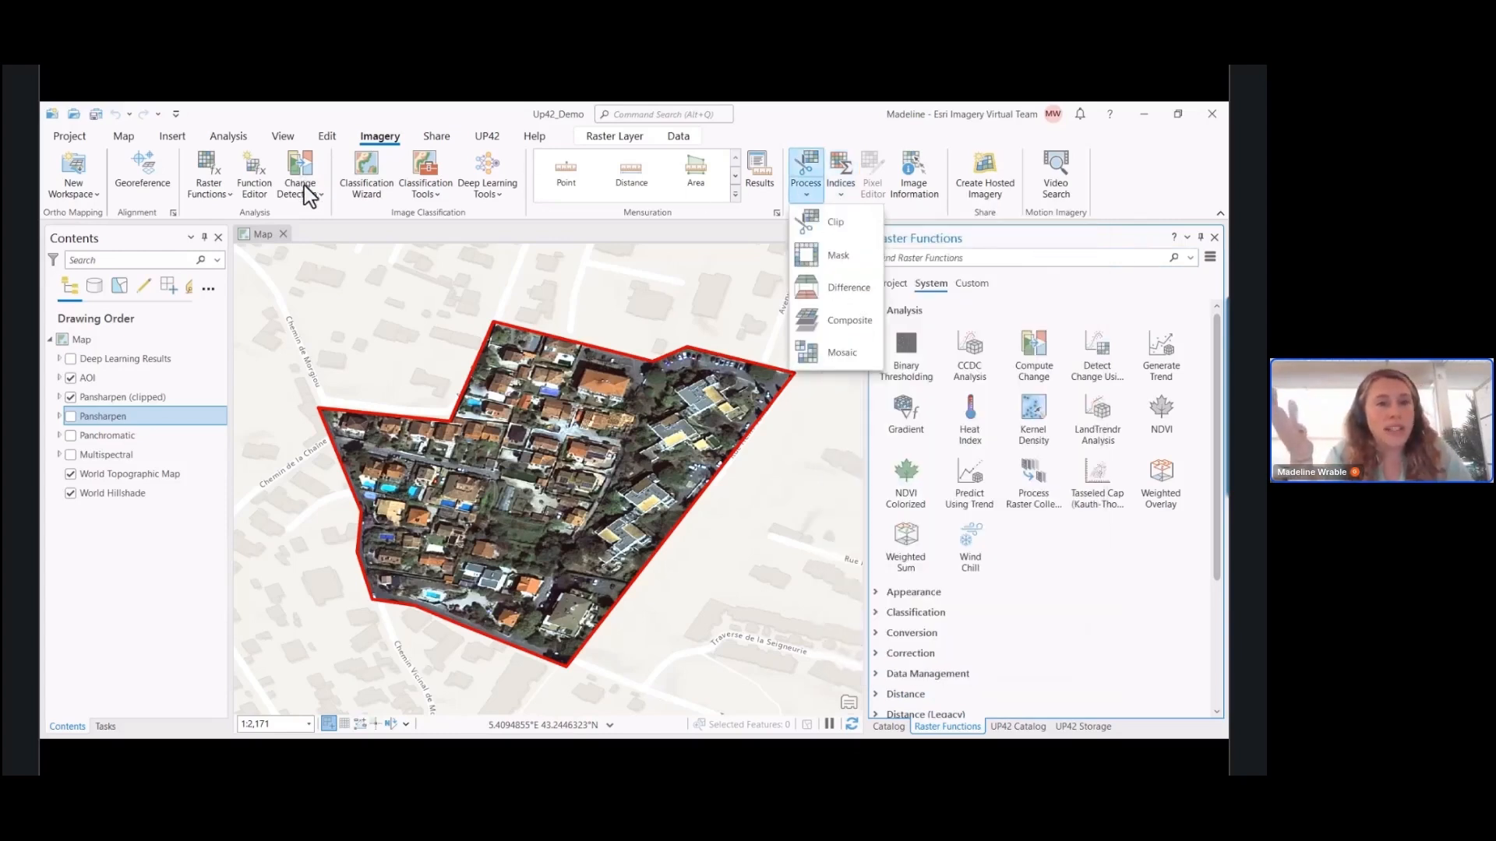
pyautogui.click(515, 241)
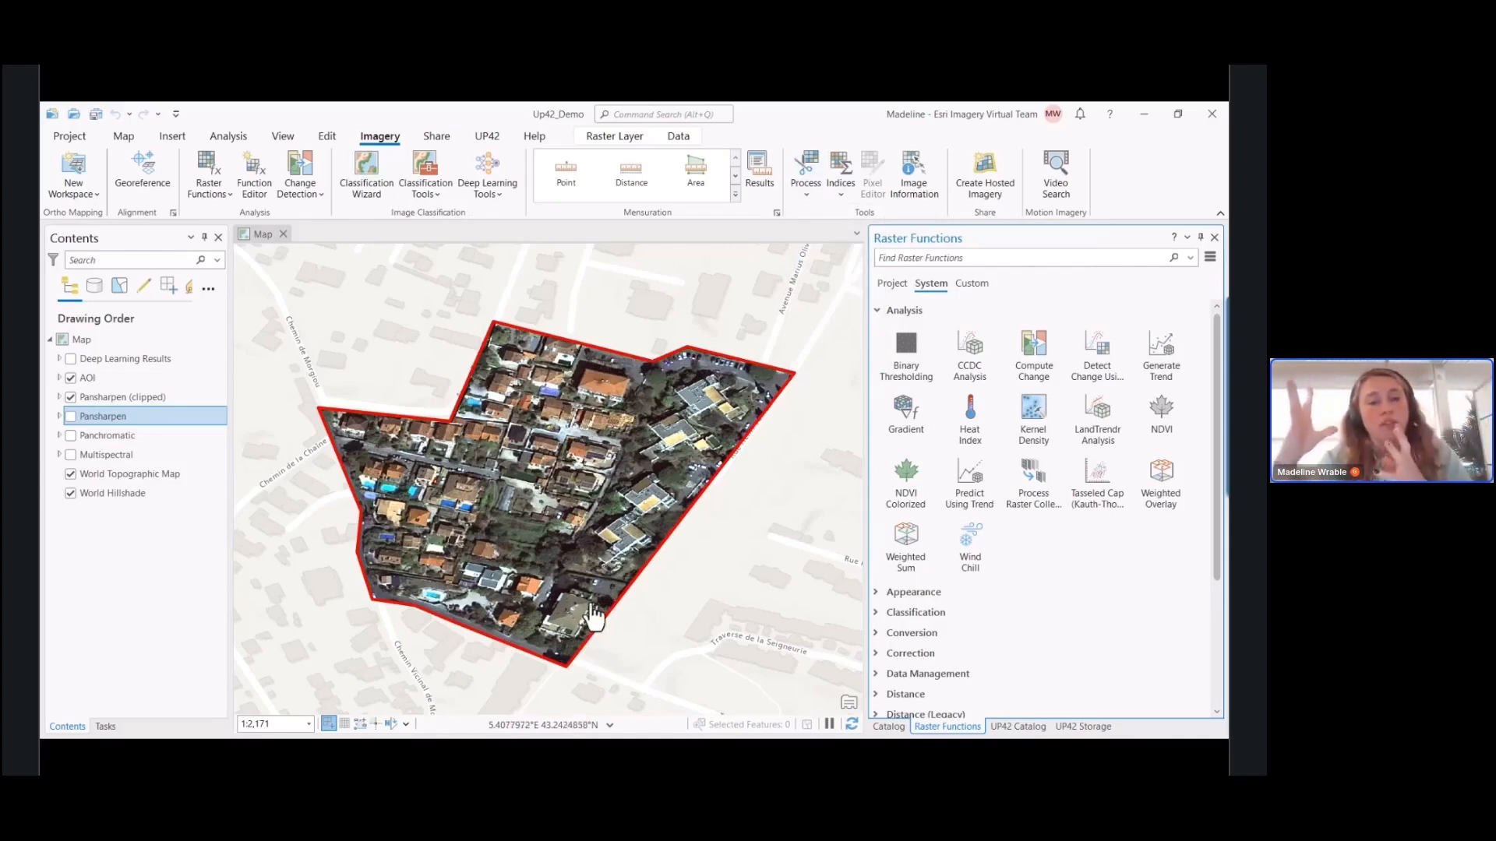
# Show the Deep Learning Results group and expand it to inspect the detected cars, solar panels and pools up close
pyautogui.click(70, 360)
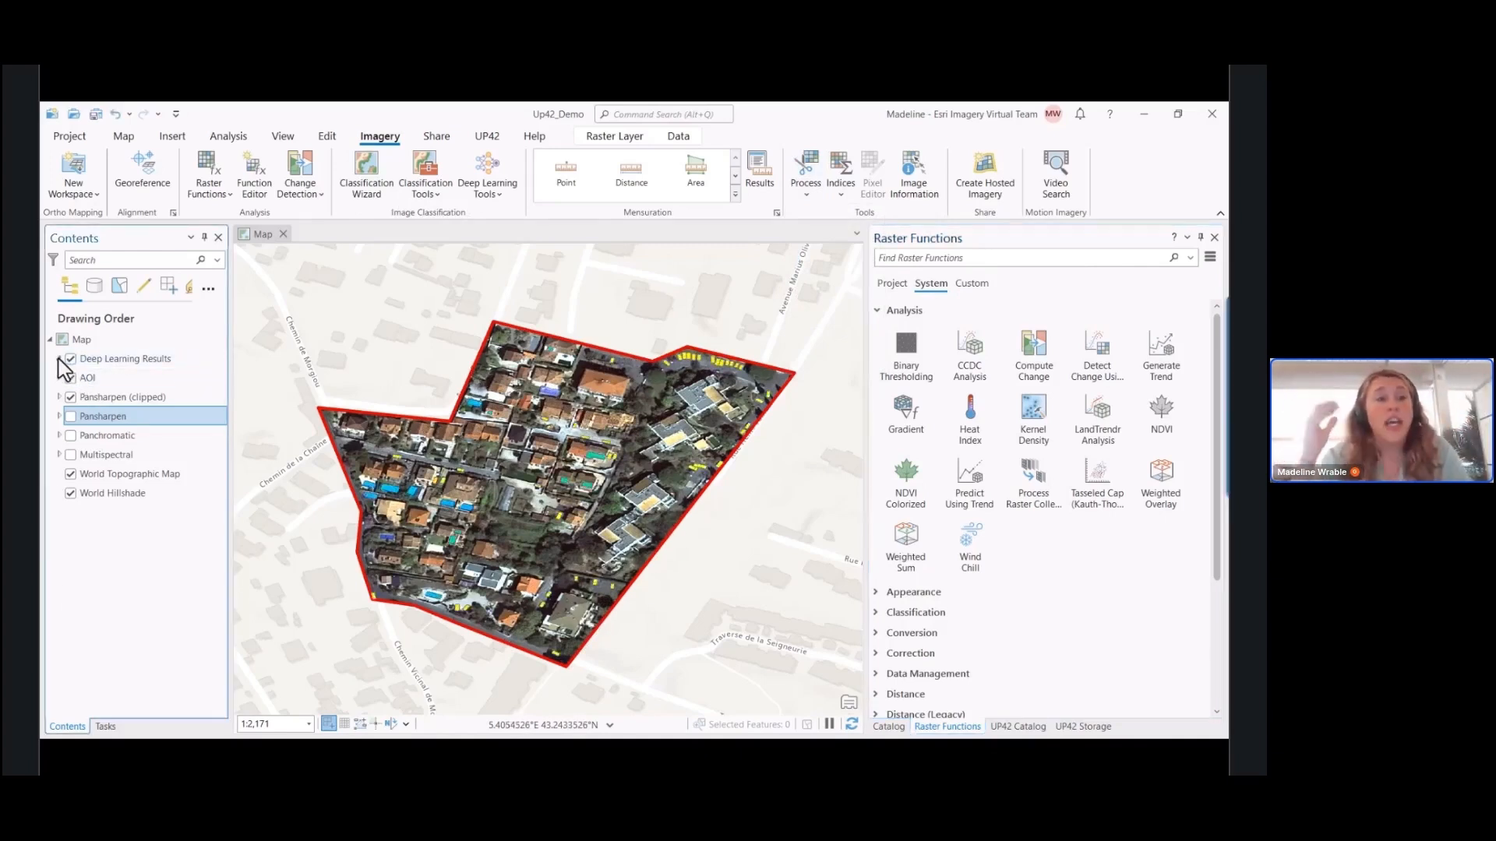
pyautogui.click(59, 359)
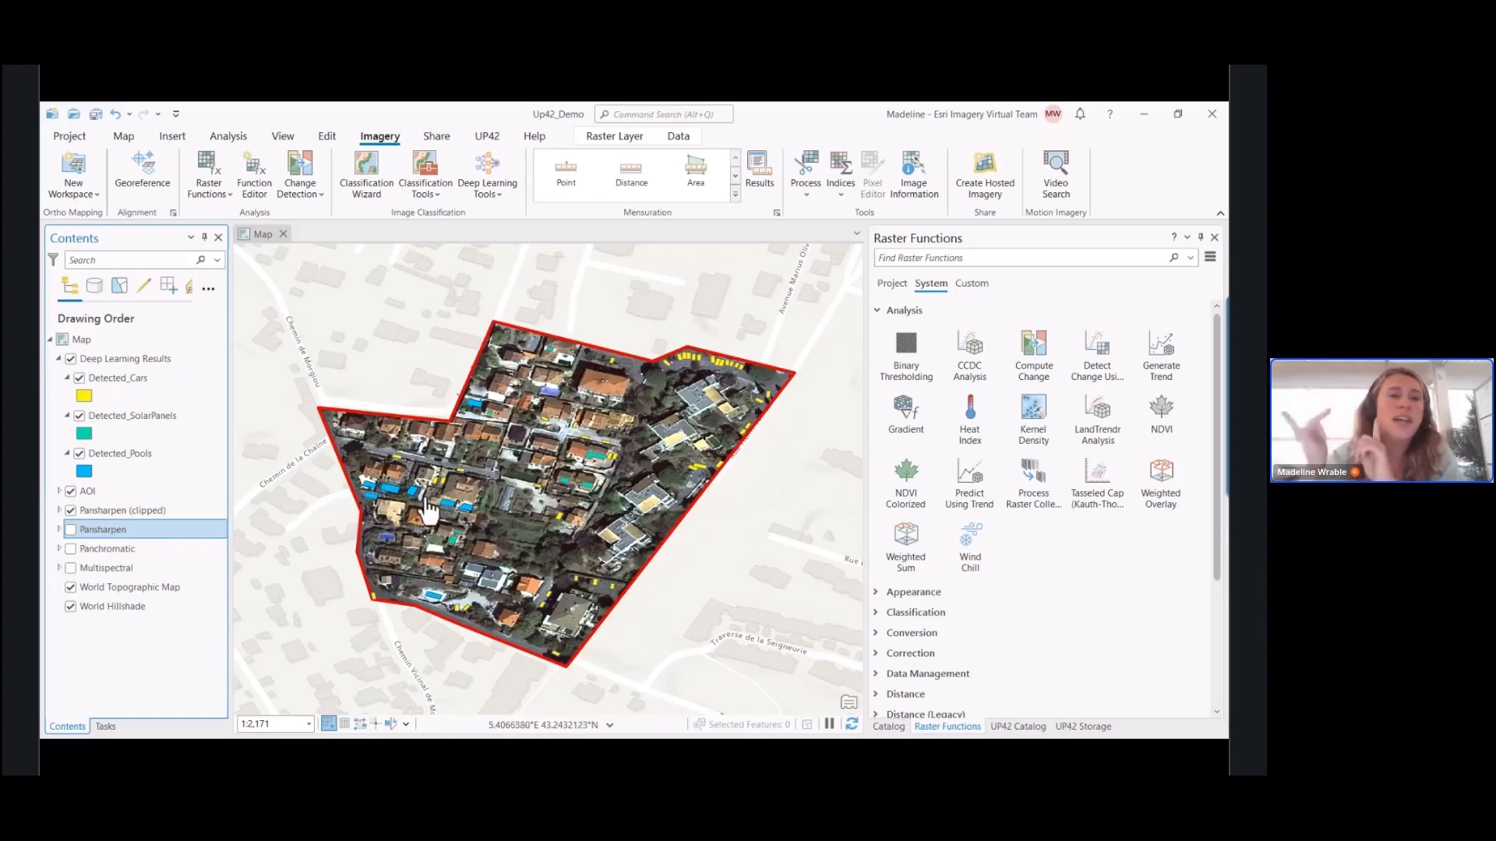
pyautogui.click(604, 503)
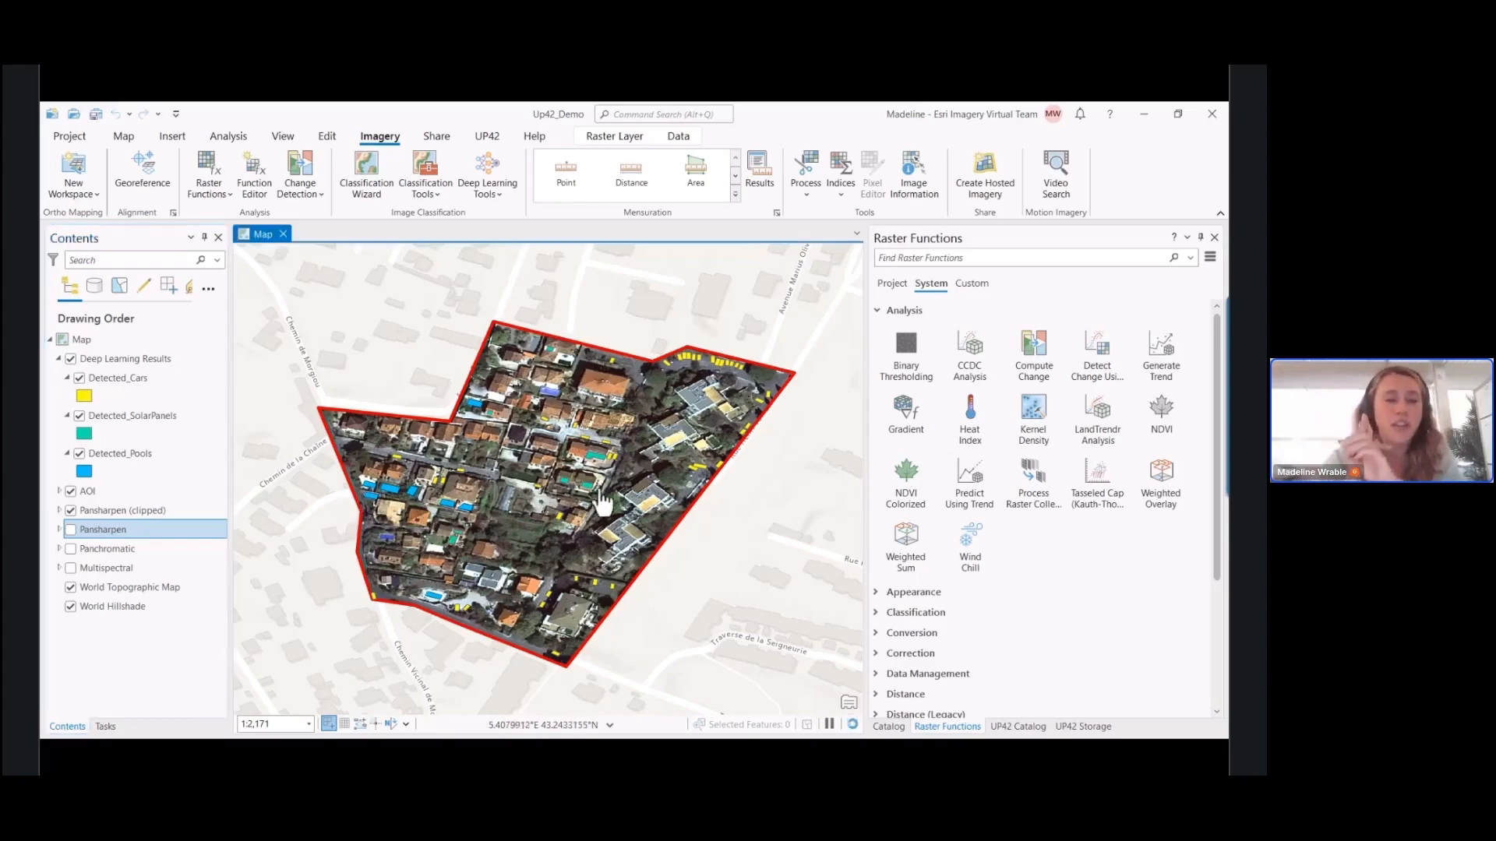
pyautogui.scroll(2, 530, 522)
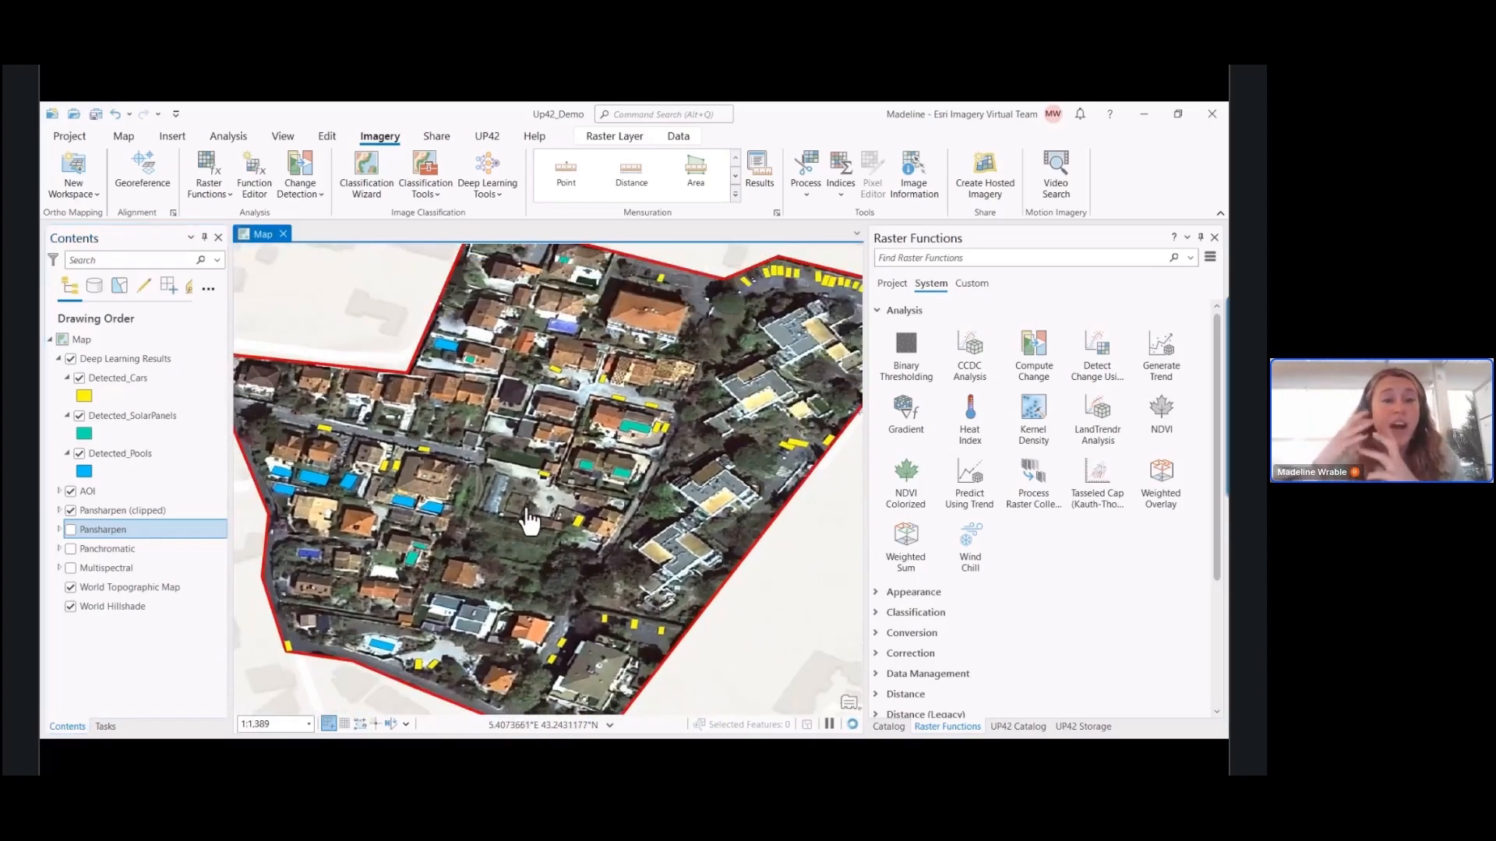
# Swipe the Deep Learning Results group over the clipped pansharpened image to compare the detections with the imagery
pyautogui.click(130, 358)
pyautogui.click(624, 140)
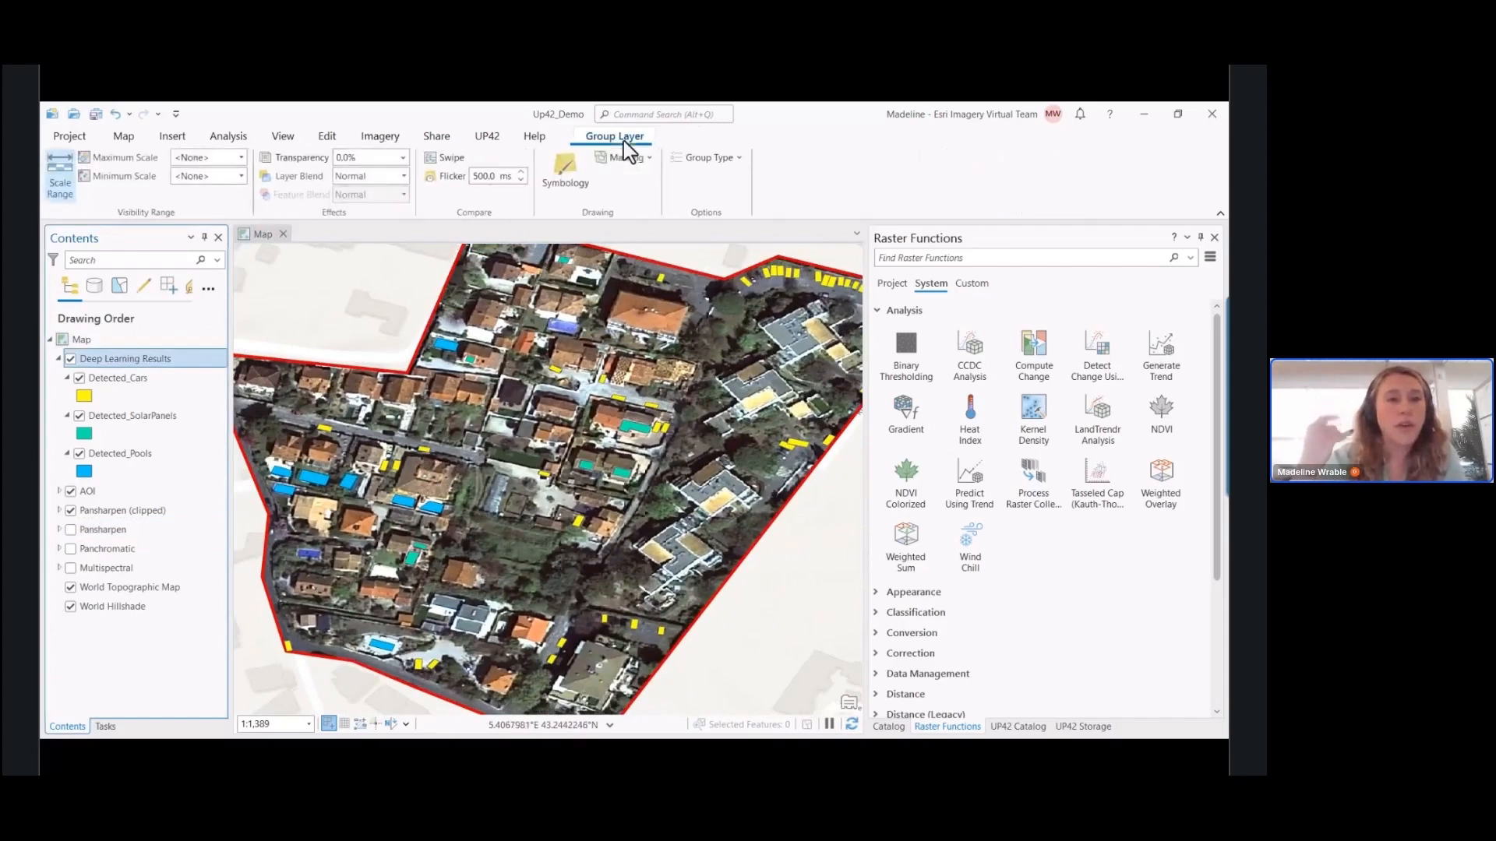
pyautogui.click(449, 158)
pyautogui.moveTo(240, 484); pyautogui.dragTo(254, 534)
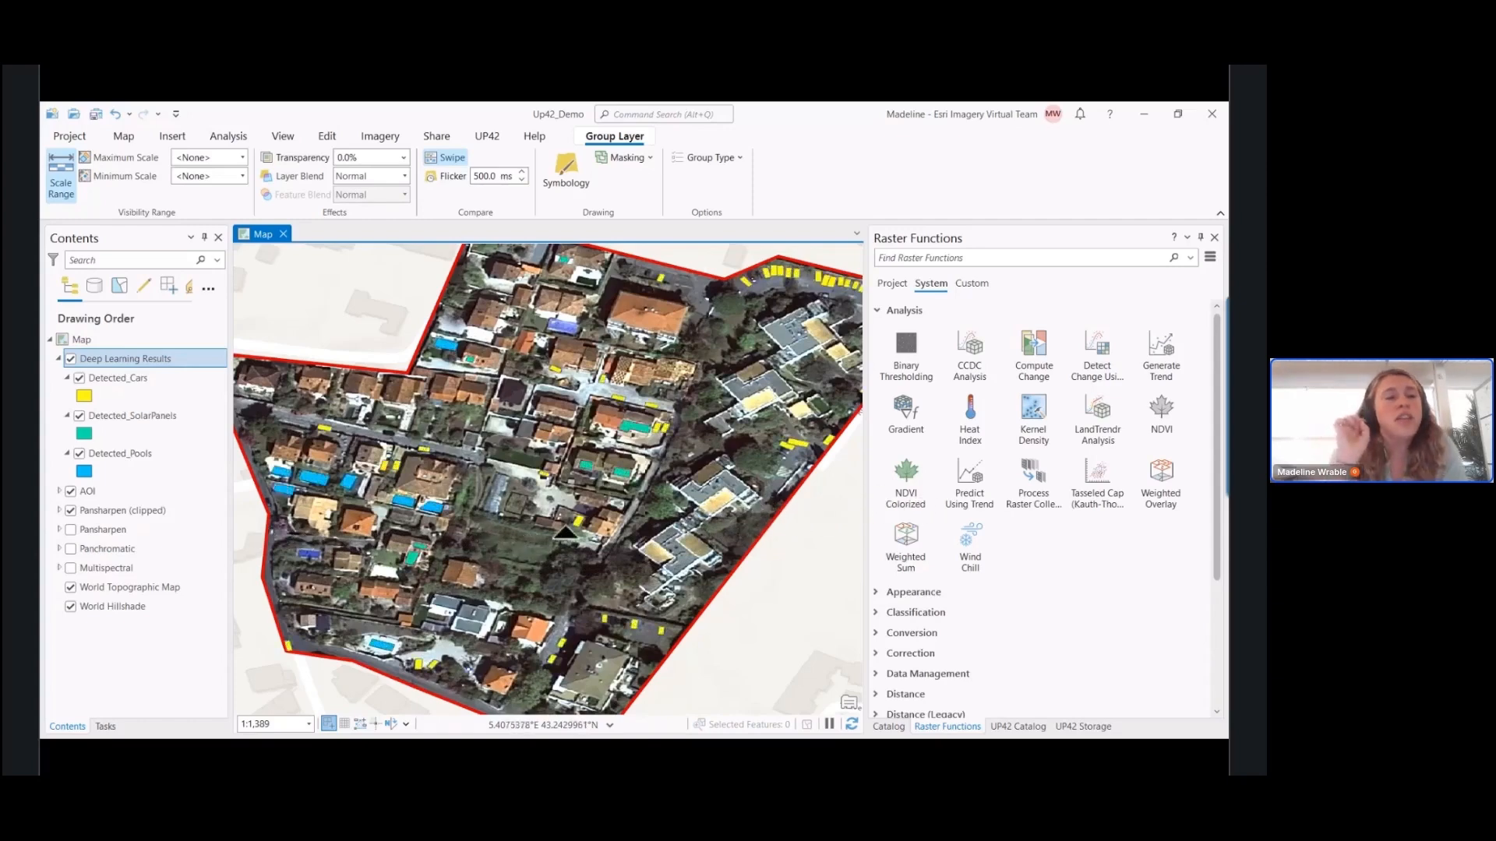
pyautogui.scroll(-2, 566, 533)
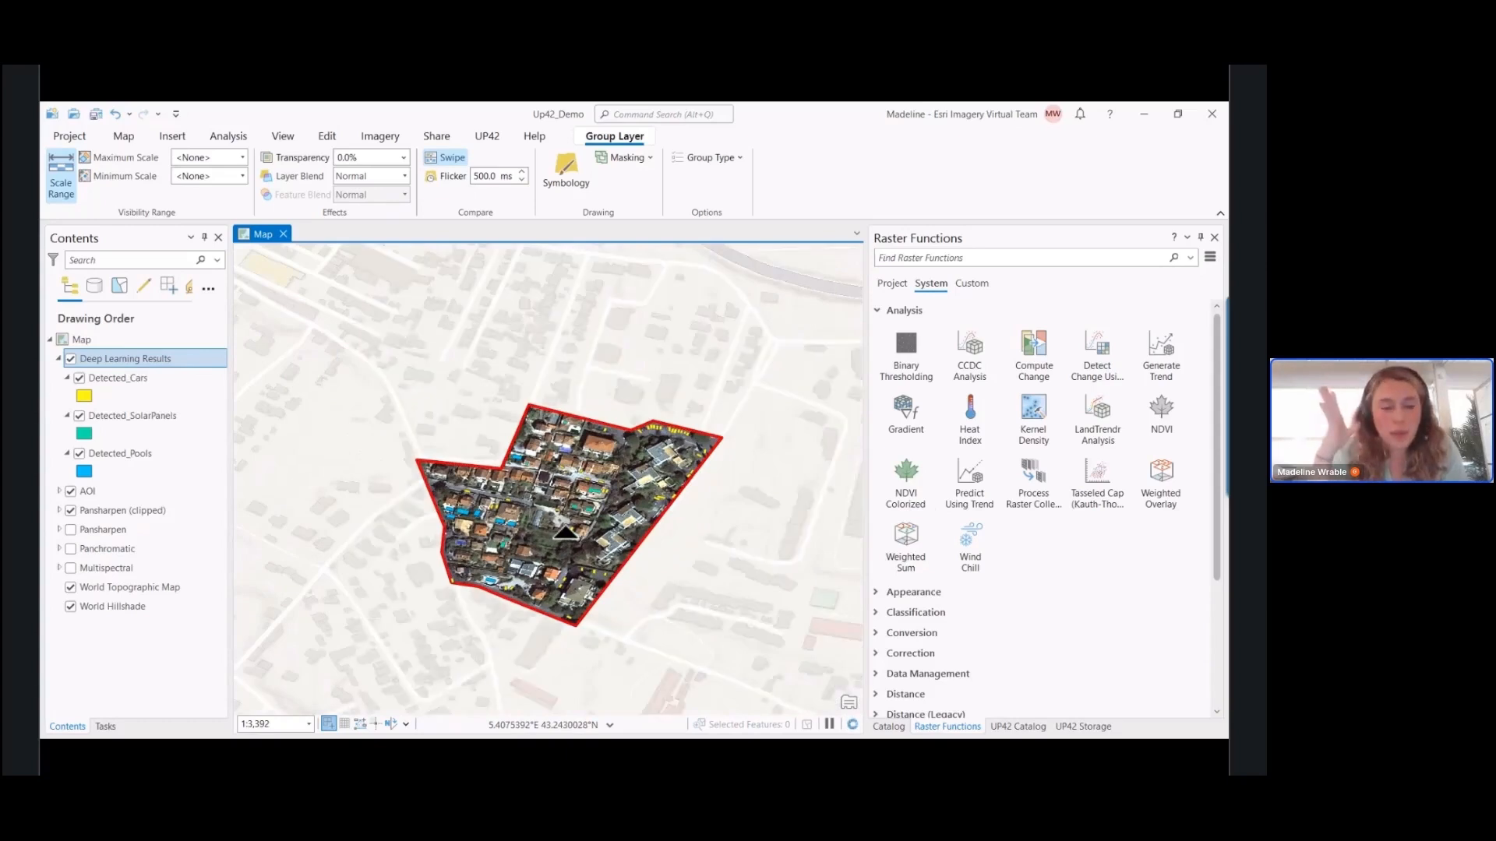